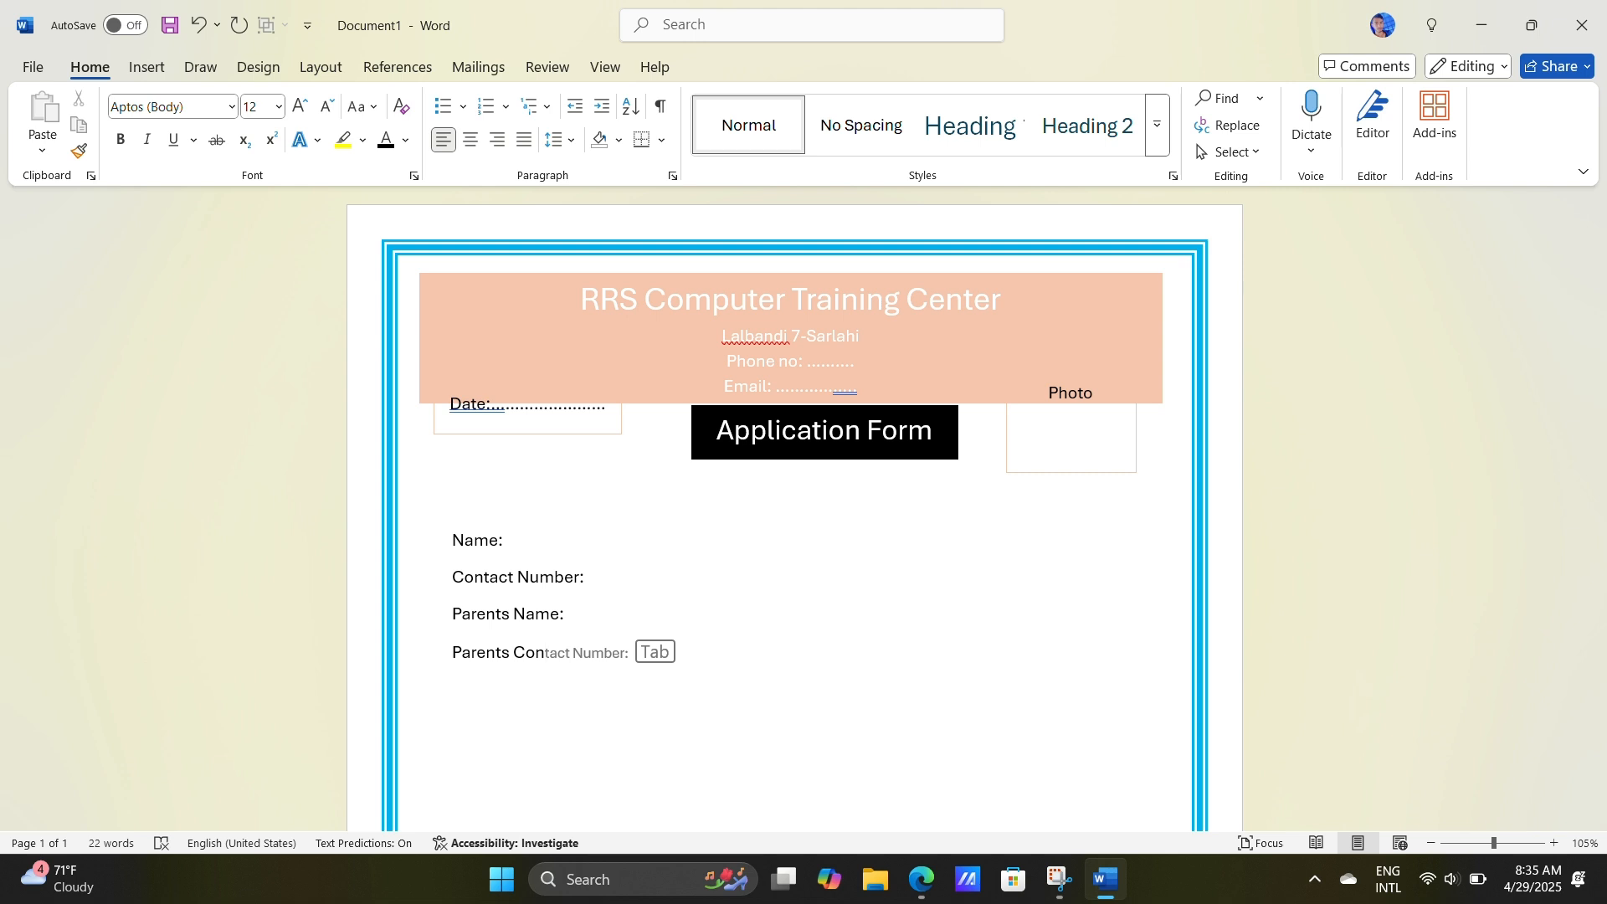
Step: Complete the field labels "Parents Contact Number:", "Address:", "Interested Course :" and "Interested field for job after course completed:" on separate lines
{"action": "key", "text": "Tab"}
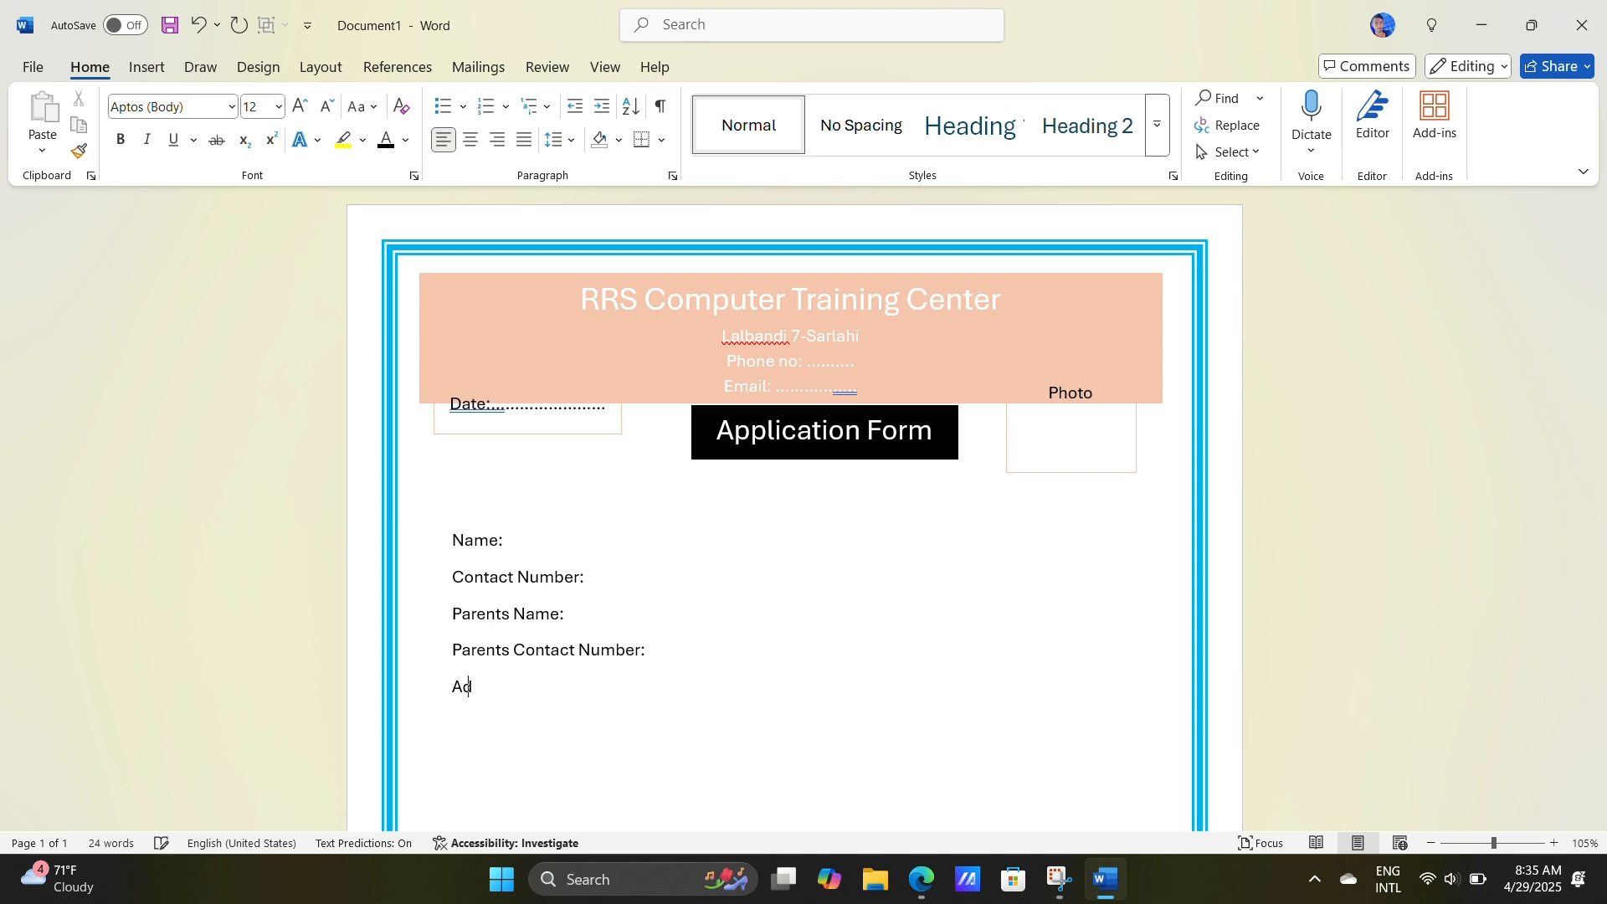
{"action": "type", "text": "ress:"}
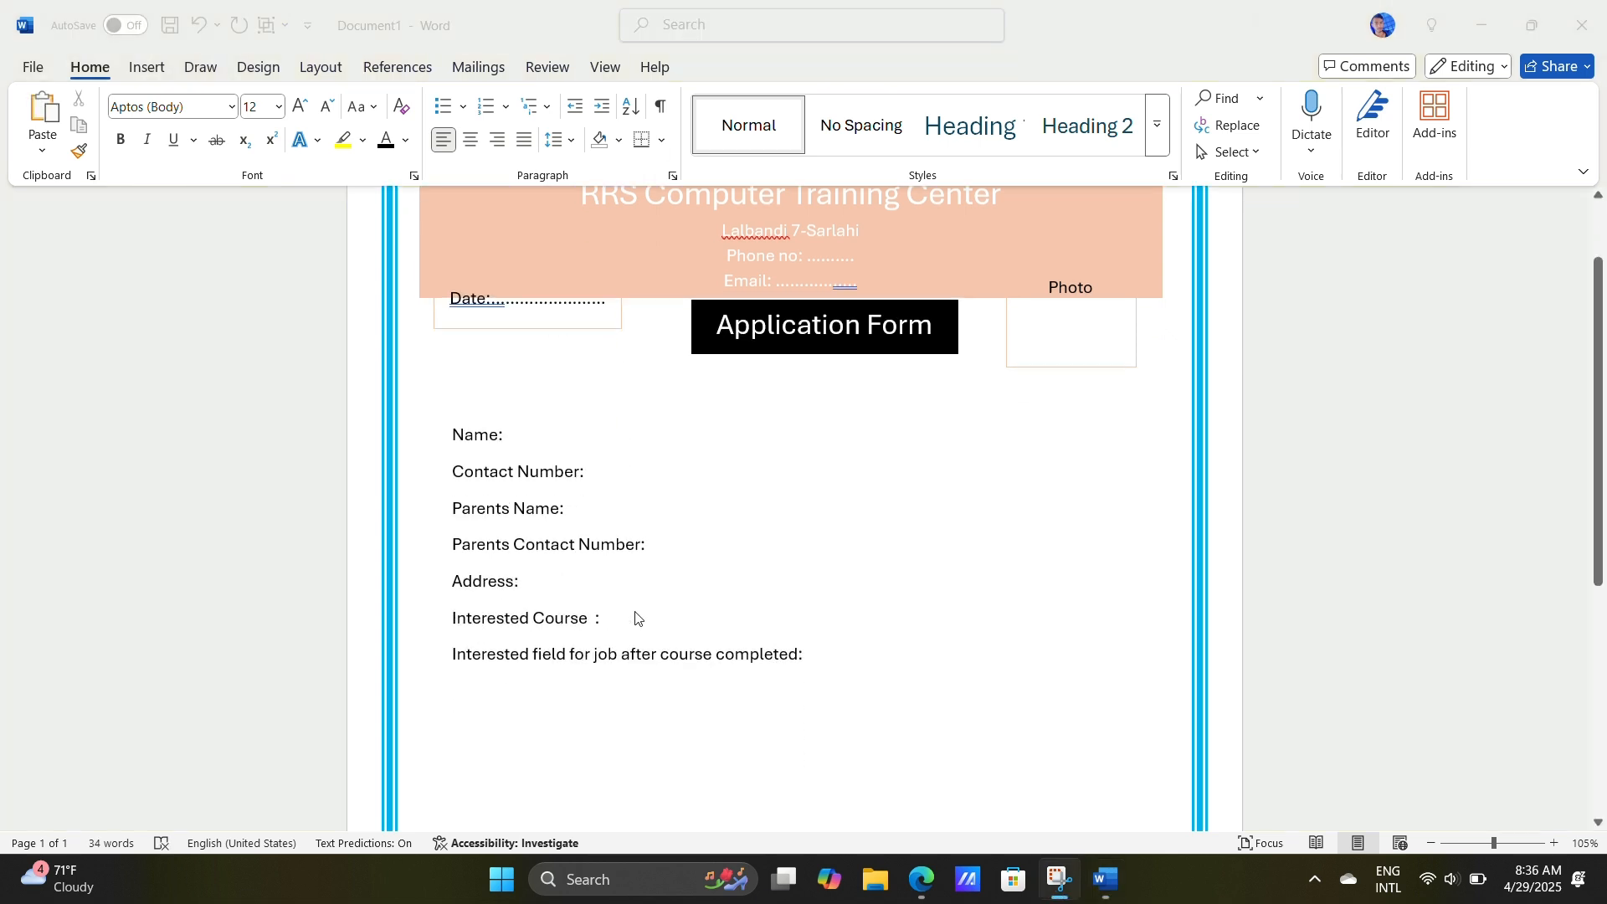
Step: Add dotted fill-in lines of matching end position after the Name, Contact Number and Parents Name labels
{"action": "left_click", "coordinate": [549, 434]}
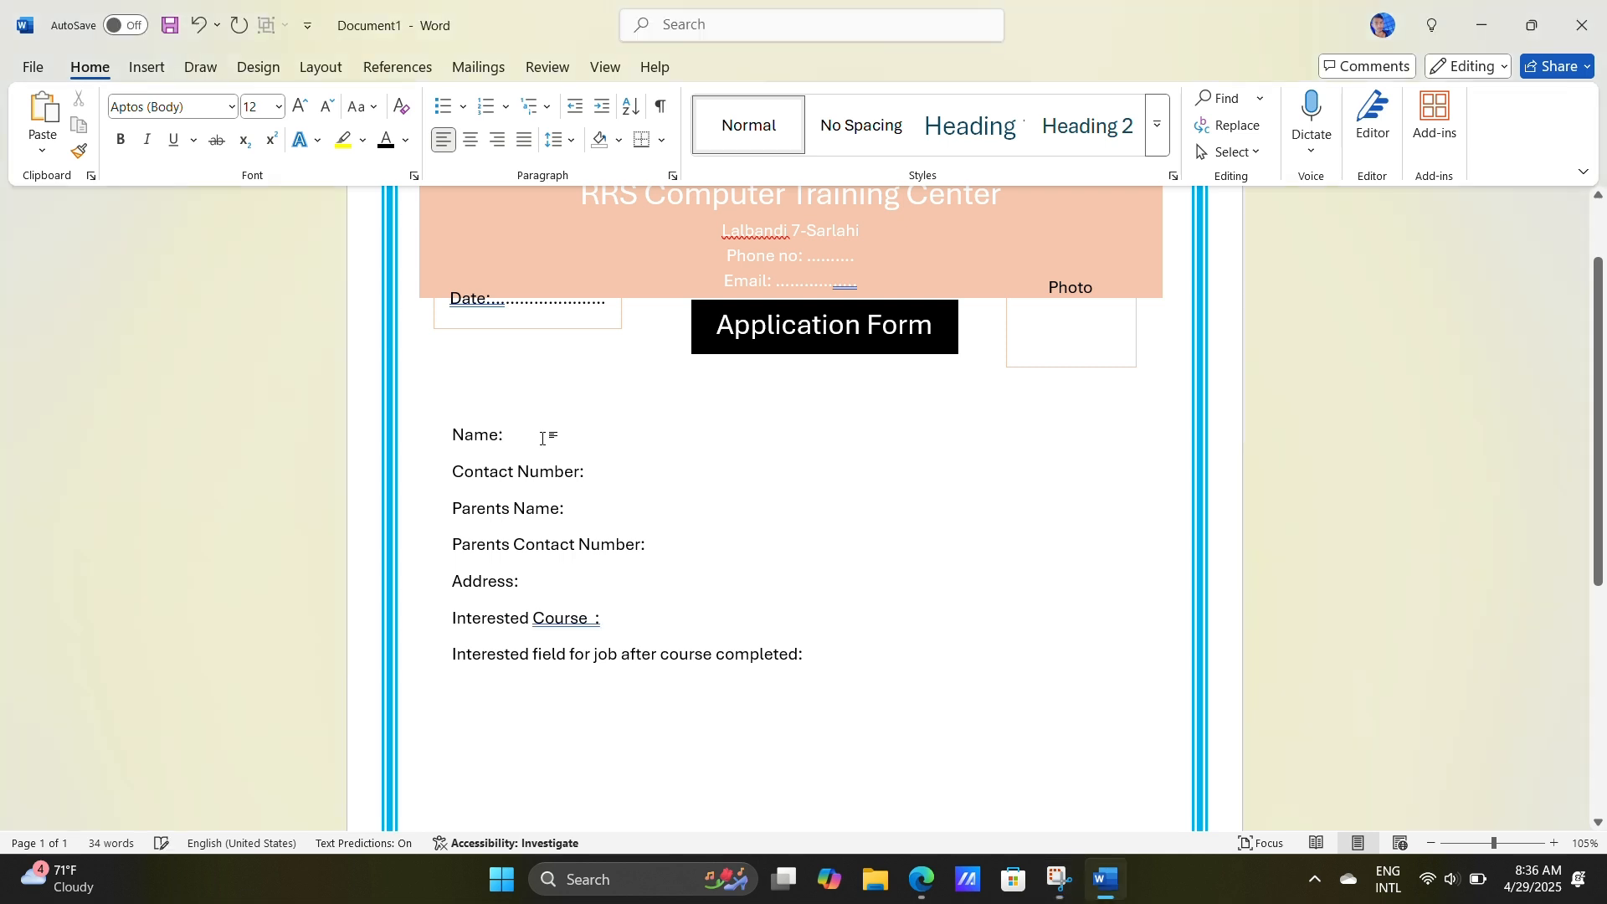
{"action": "type", "text": "......"}
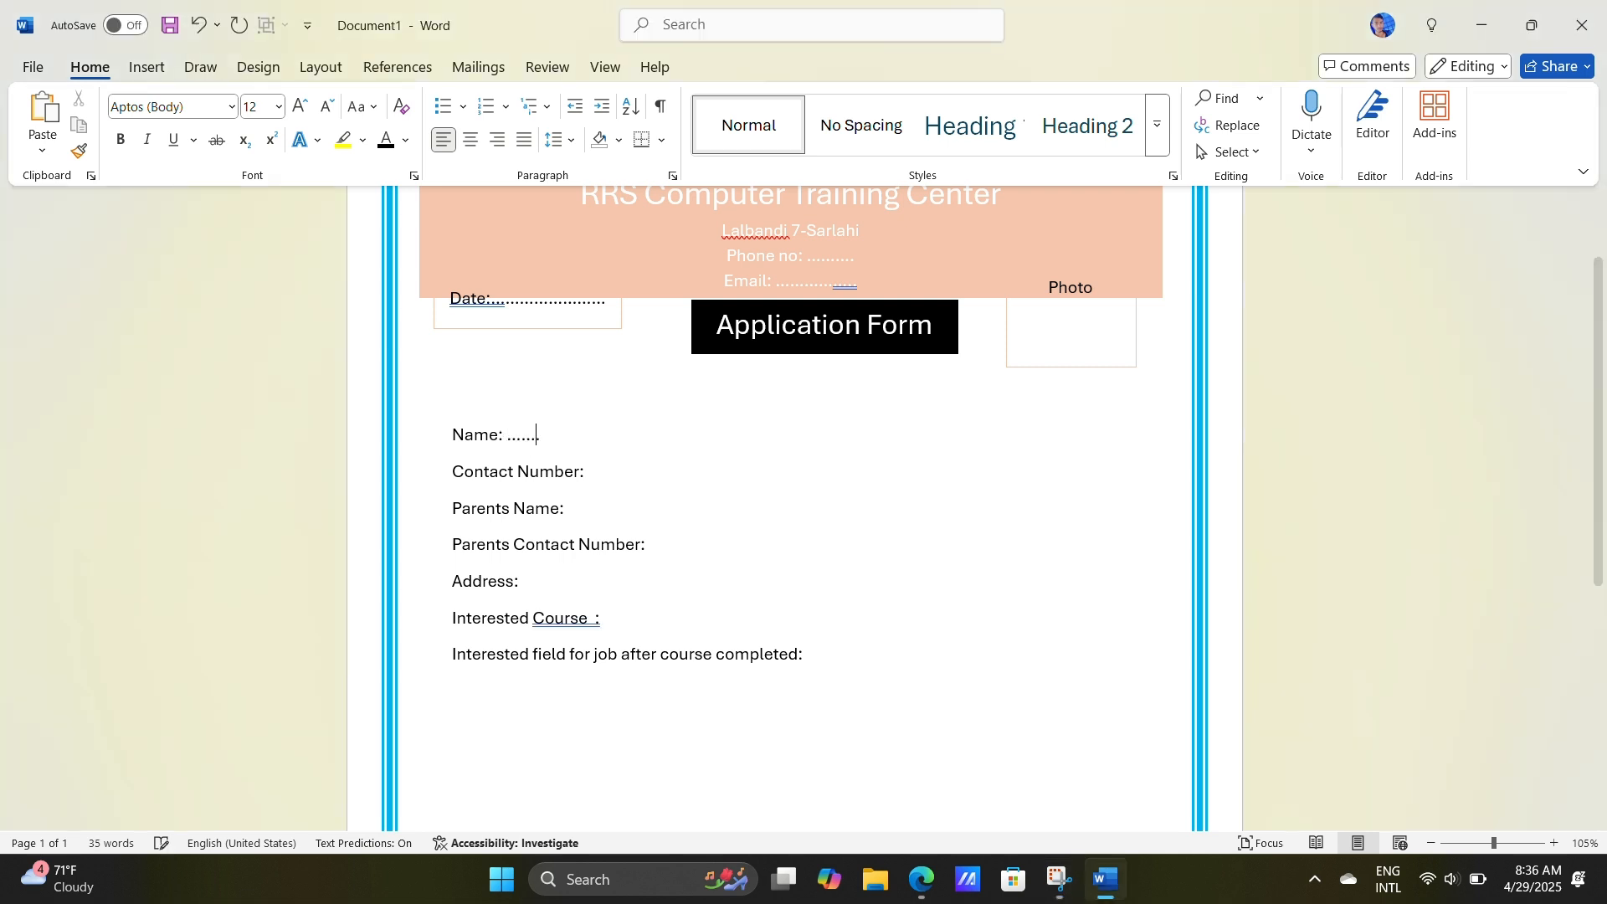
{"action": "type", "text": "......................................................................"}
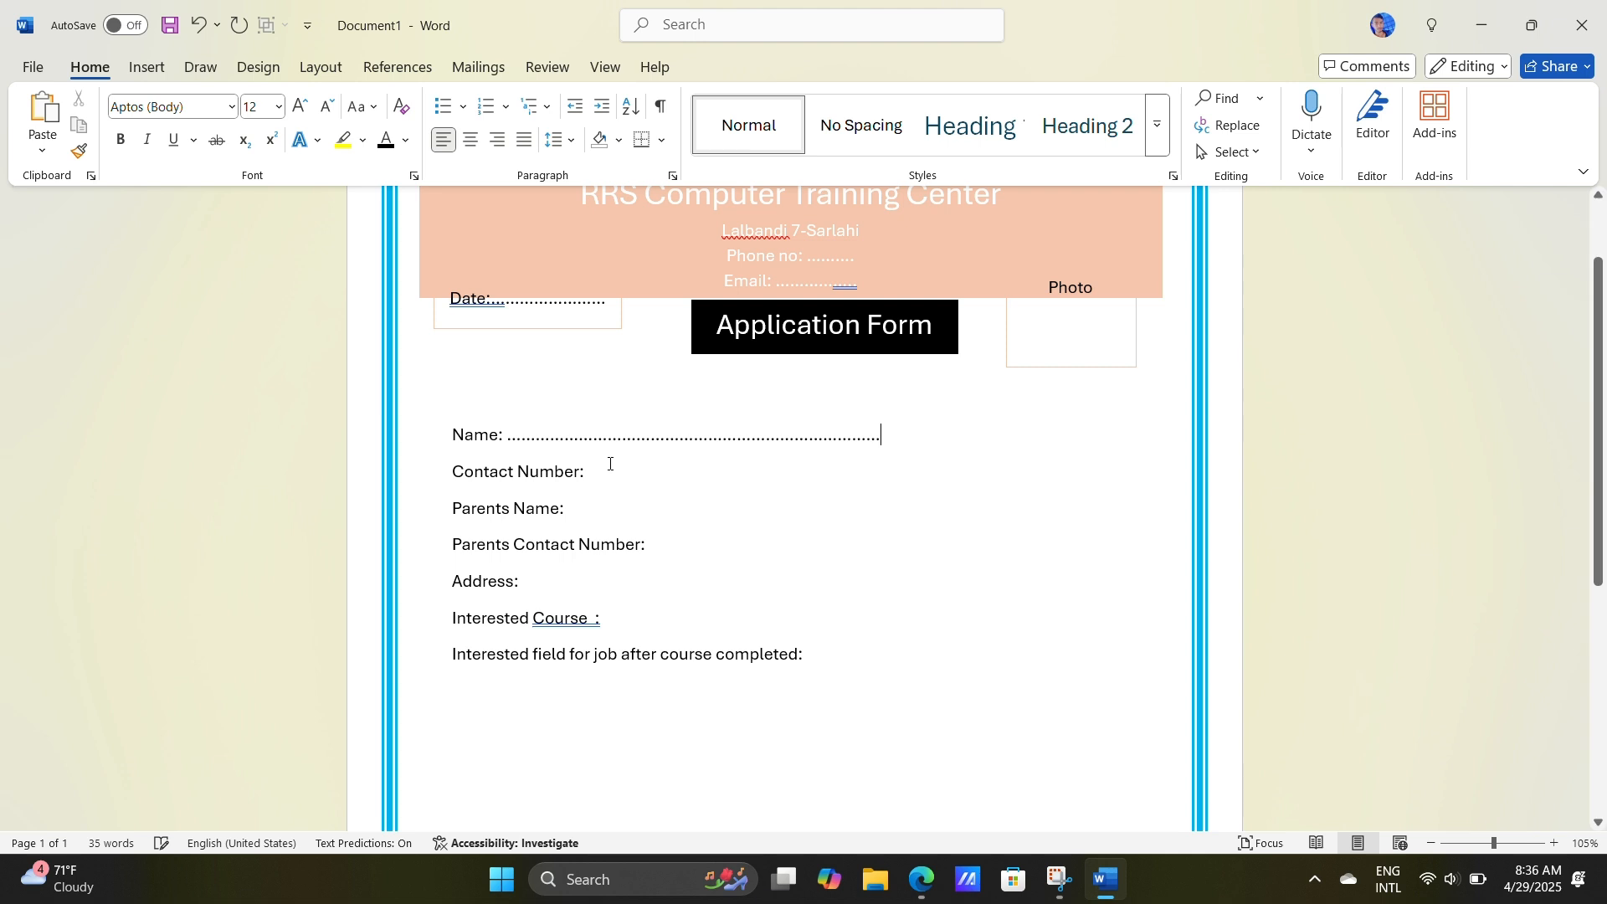
{"action": "left_click", "coordinate": [596, 470]}
{"action": "type", "text": "...................."}
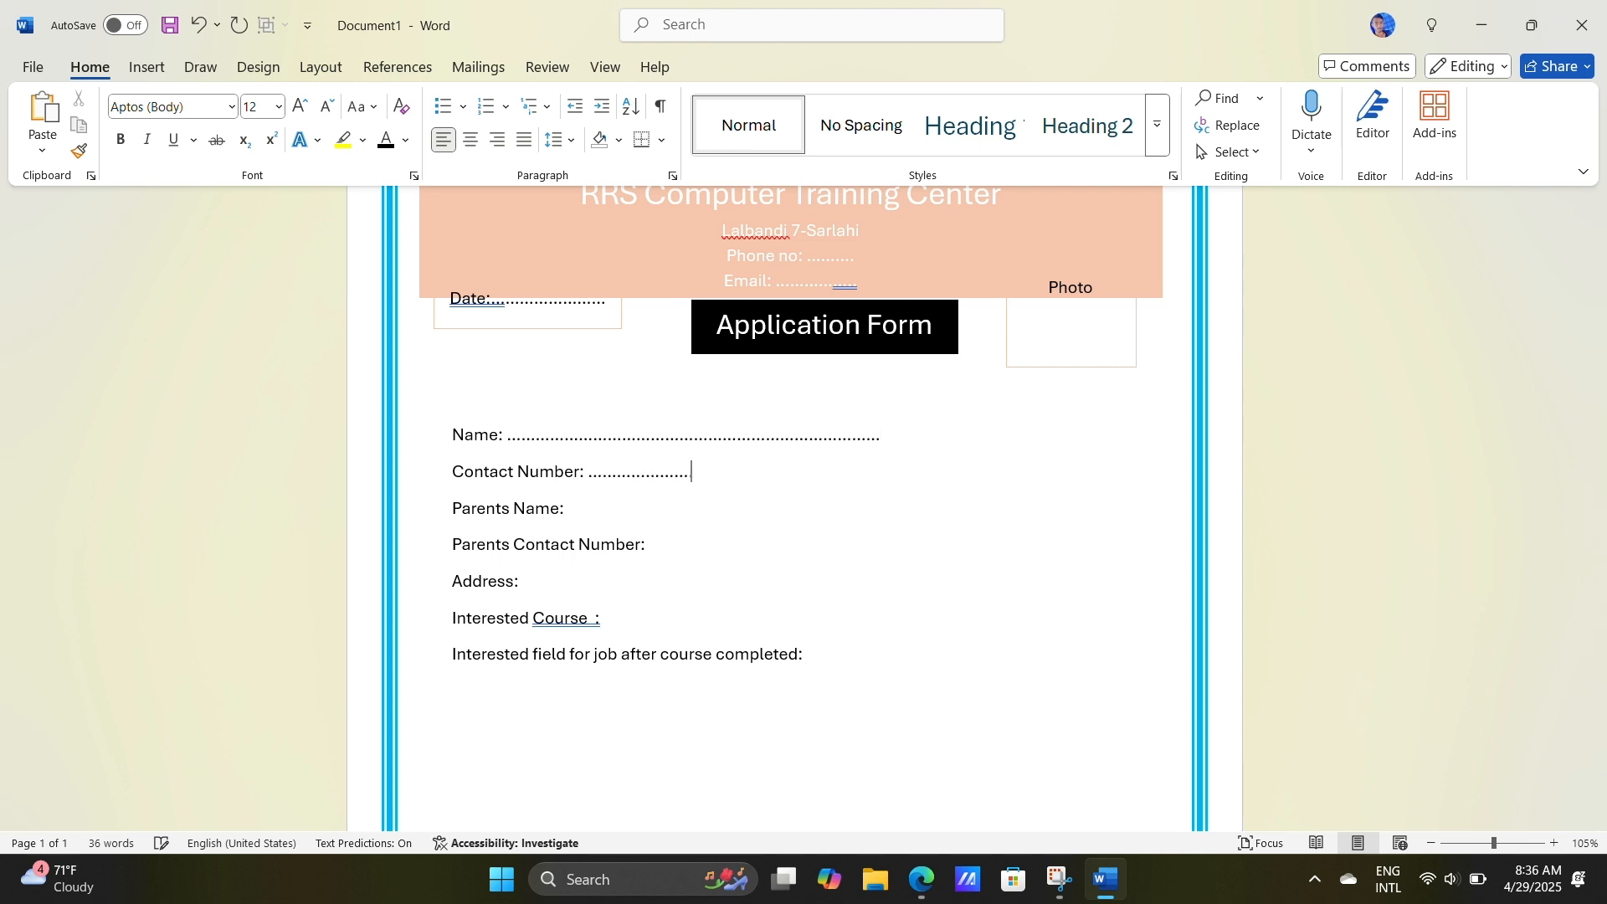
{"action": "type", "text": "......................................."}
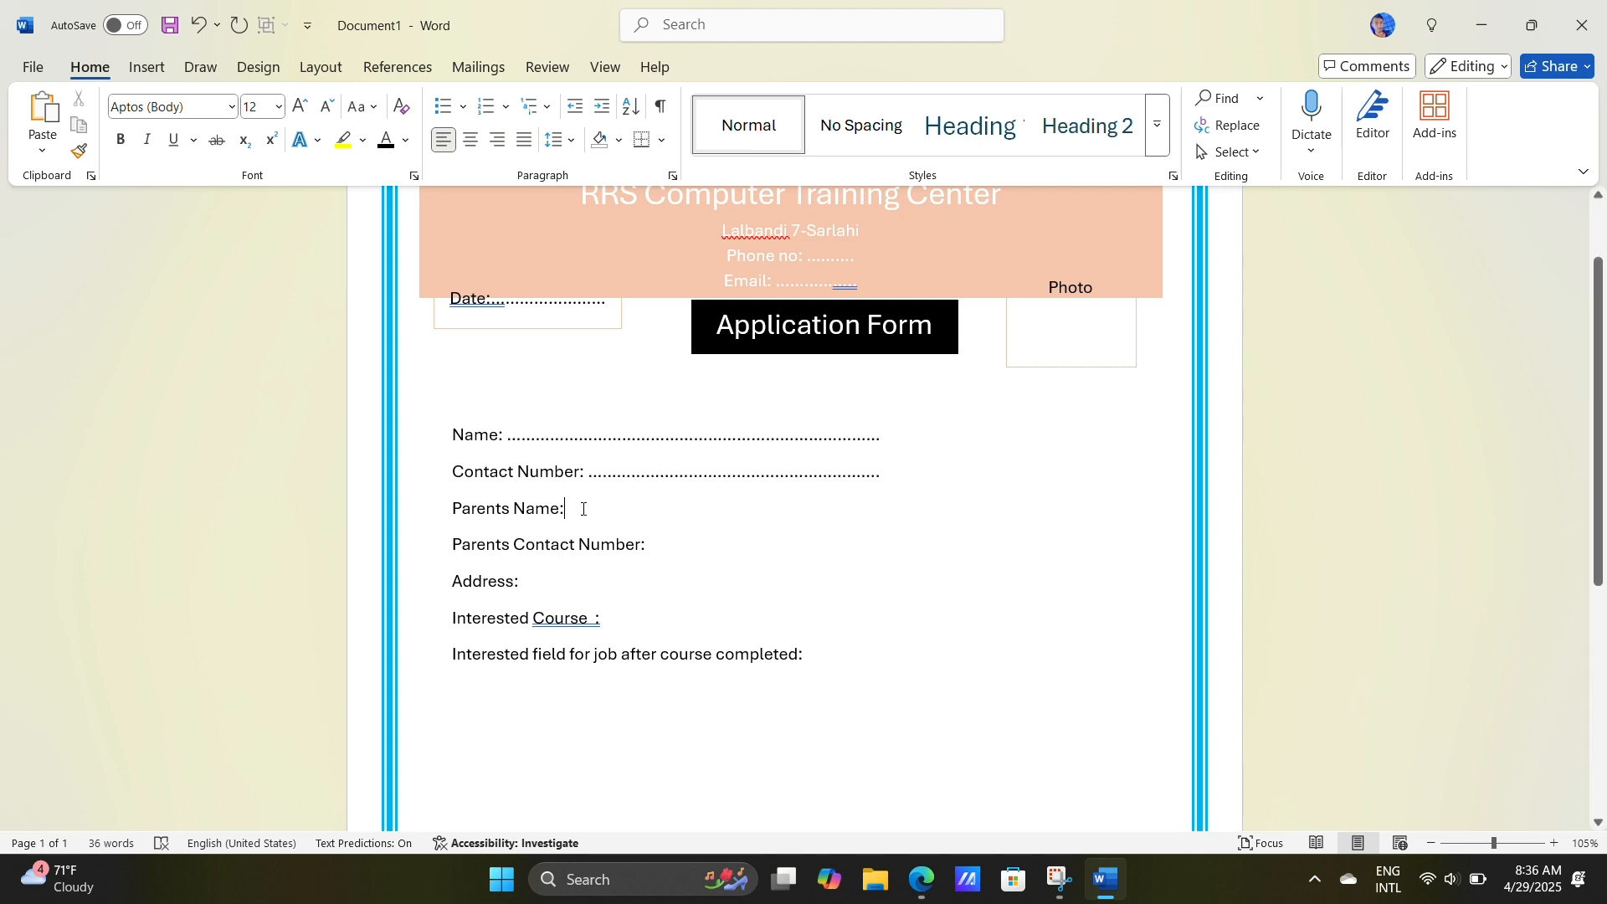
{"action": "type", "text": " ..............................."}
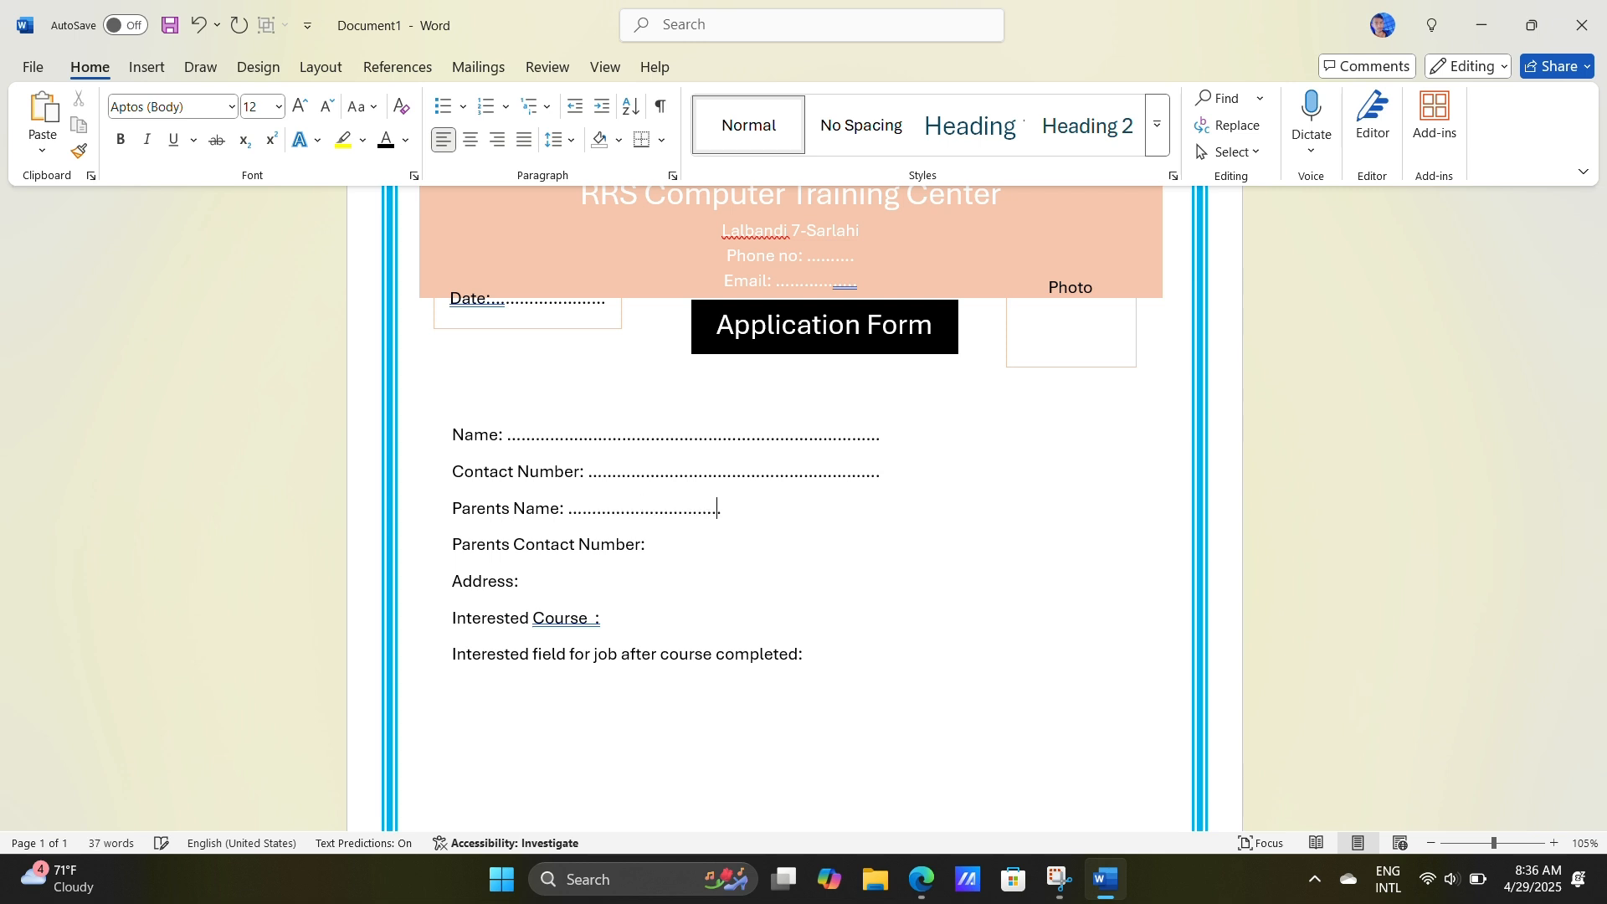
{"action": "type", "text": "................................."}
Step: Add dotted fill-in lines after the Parents Contact Number and Address labels
{"action": "left_click", "coordinate": [650, 545]}
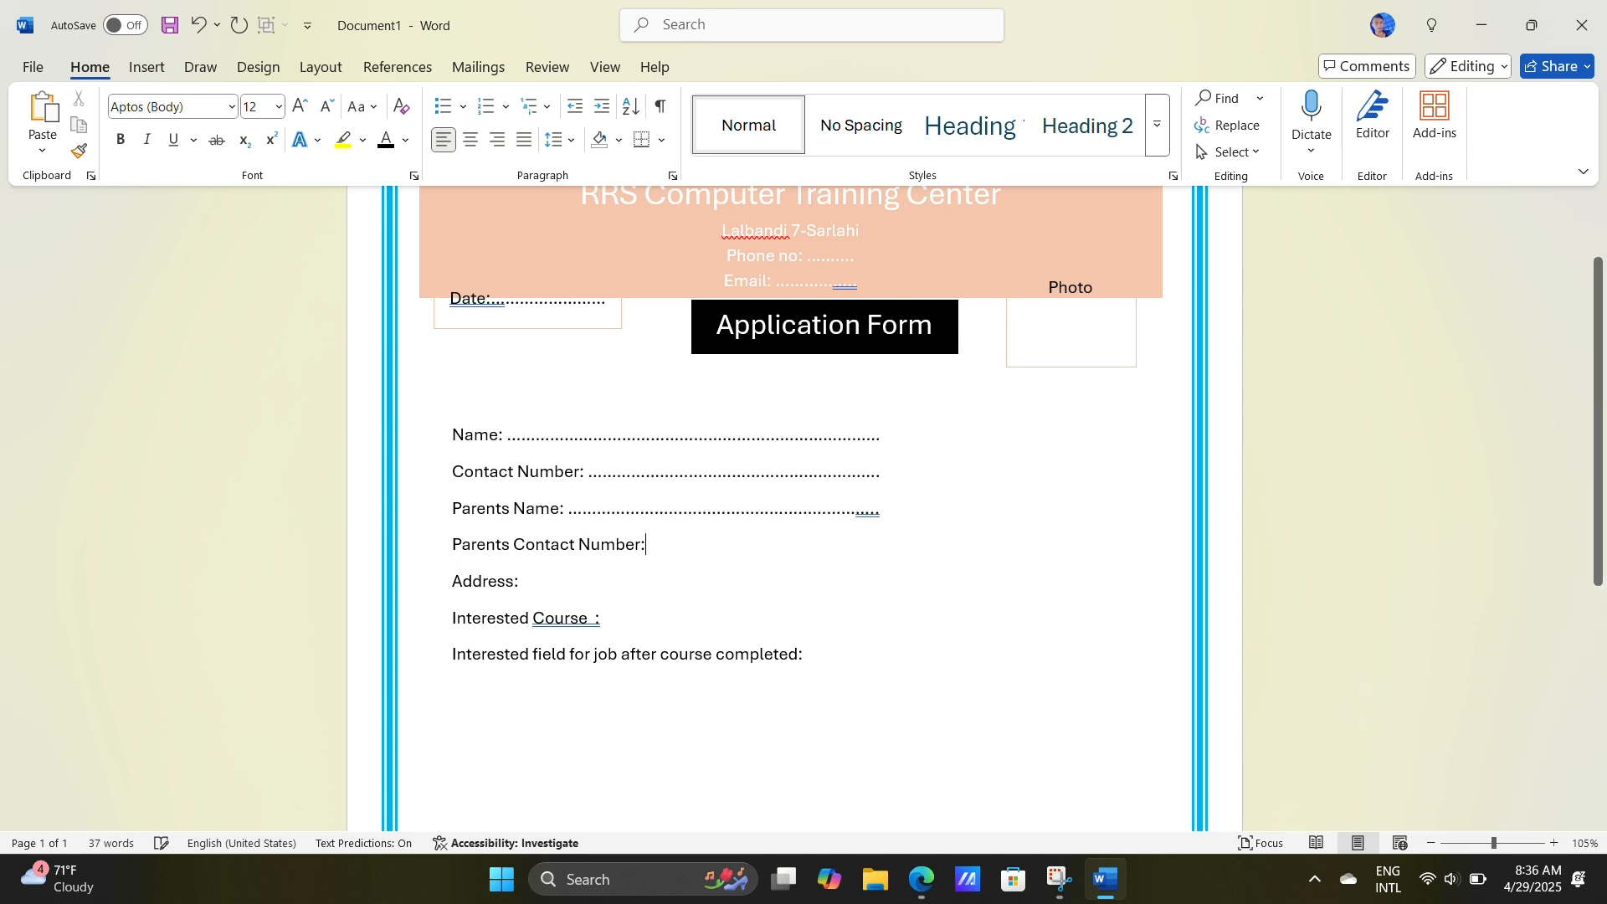
{"action": "type", "text": "................................................"}
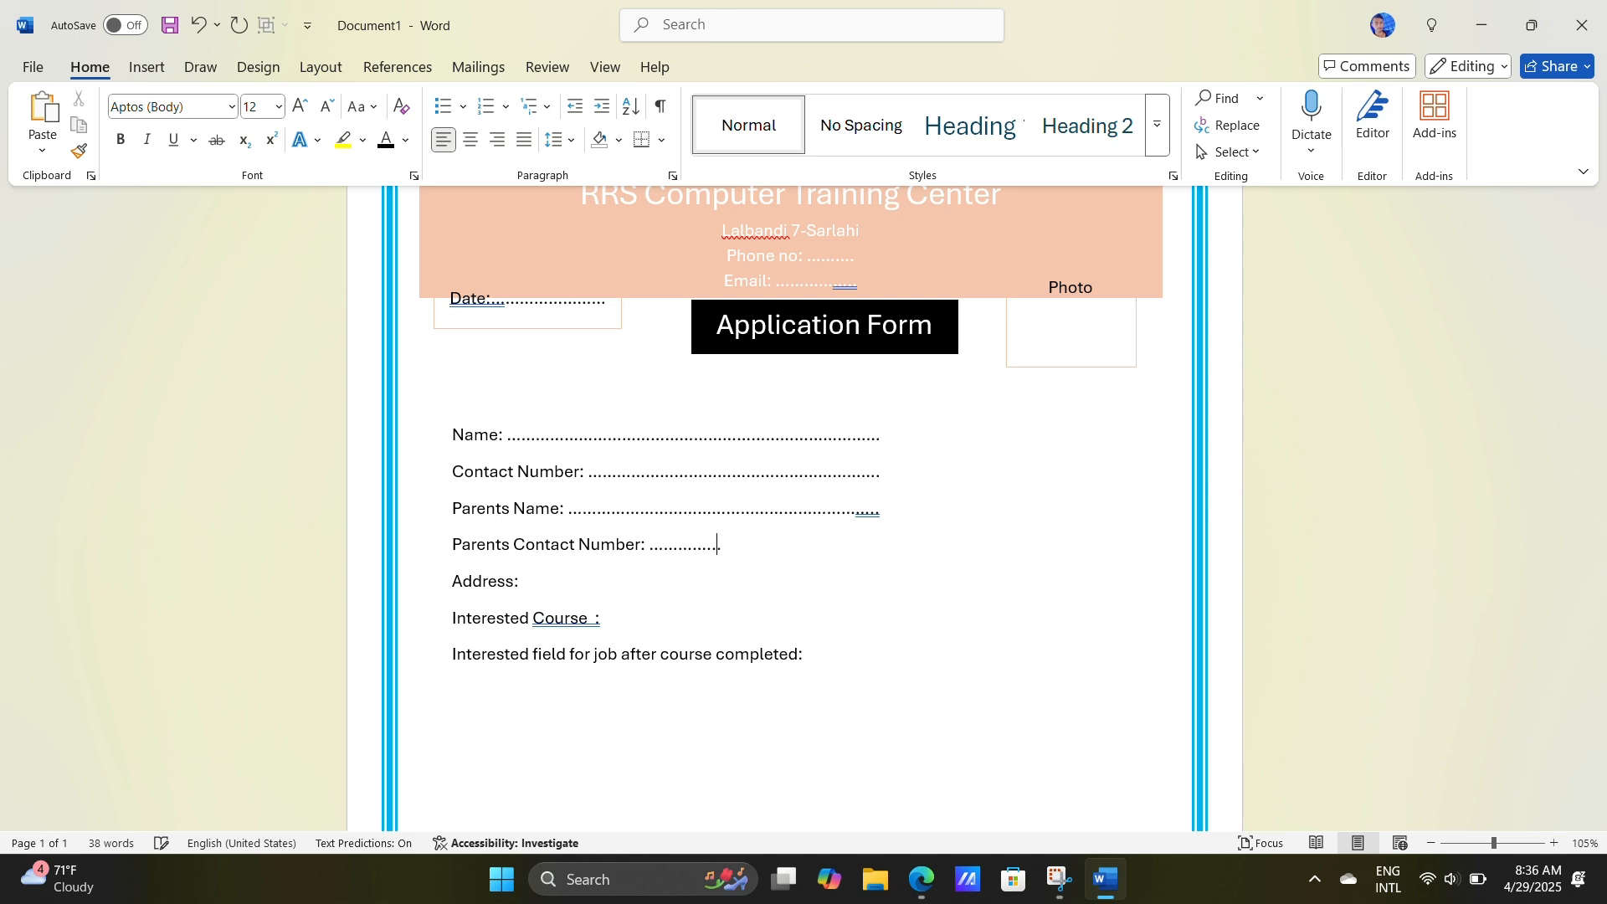
{"action": "left_click", "coordinate": [636, 582]}
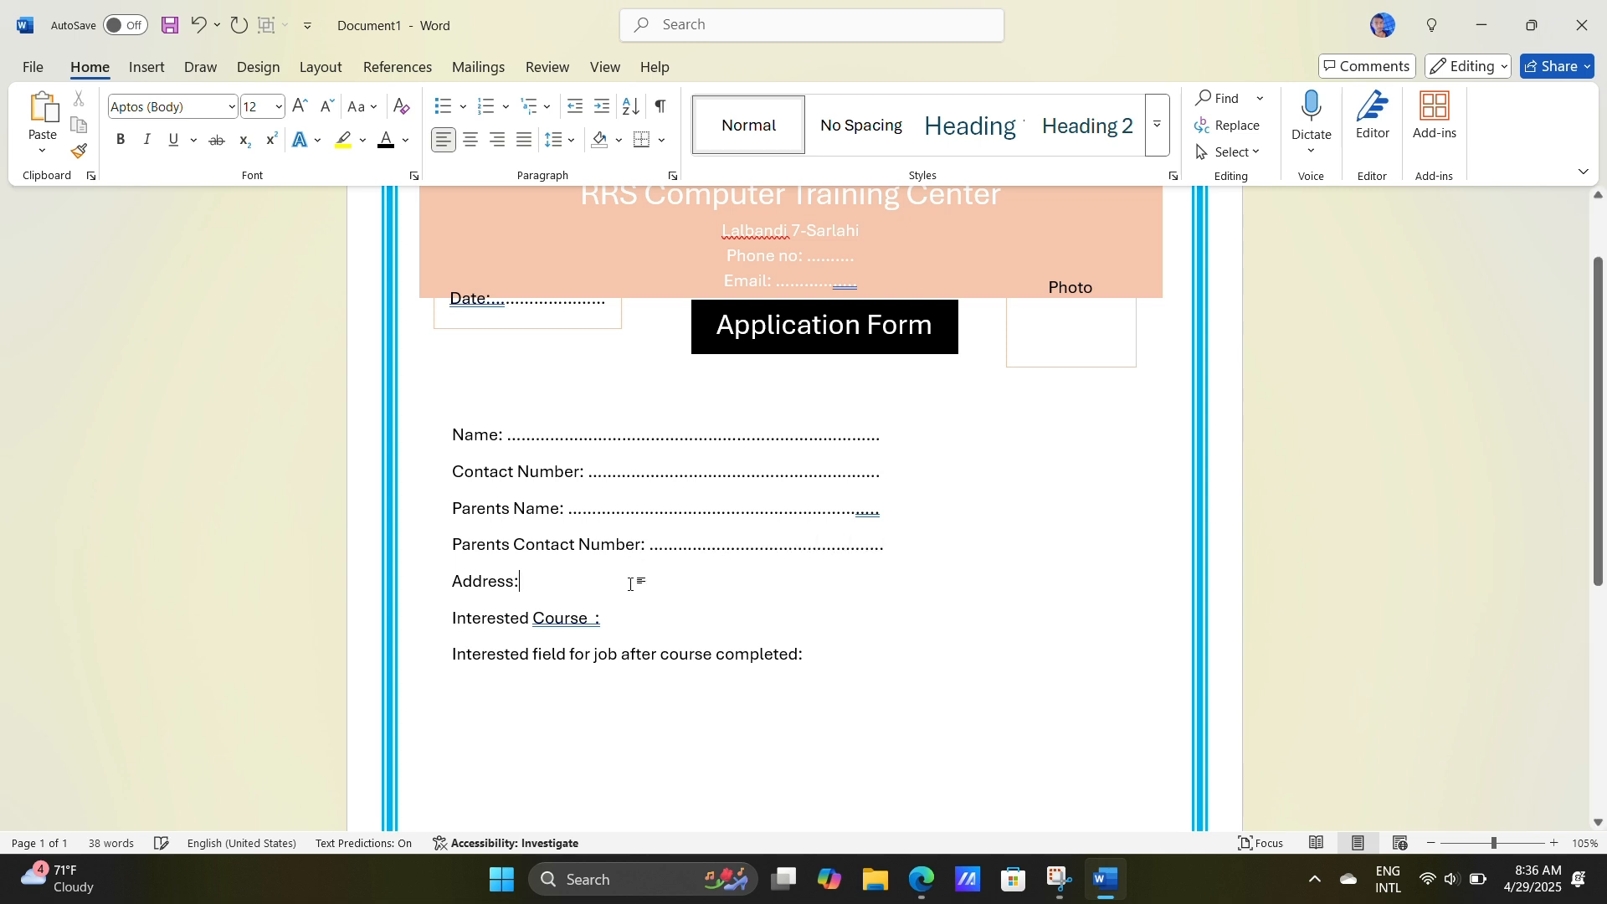
{"action": "type", "text": ".........................................................................."}
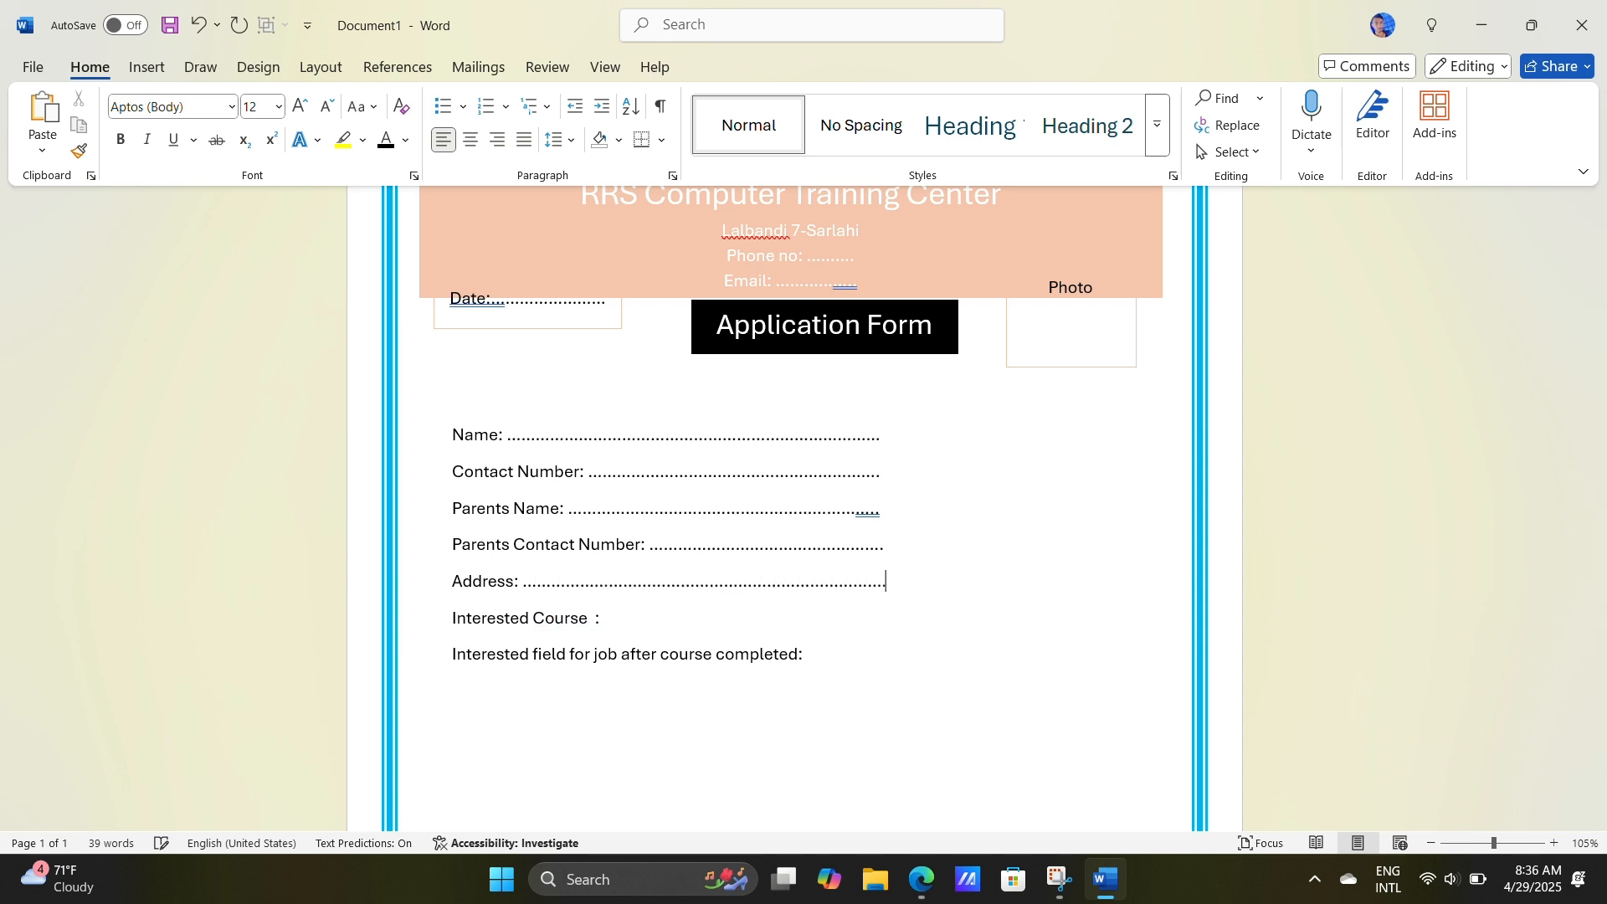
Step: Add dotted fill-in lines after the Interested Course and Interested field for job after course completed labels
{"action": "left_click", "coordinate": [636, 618]}
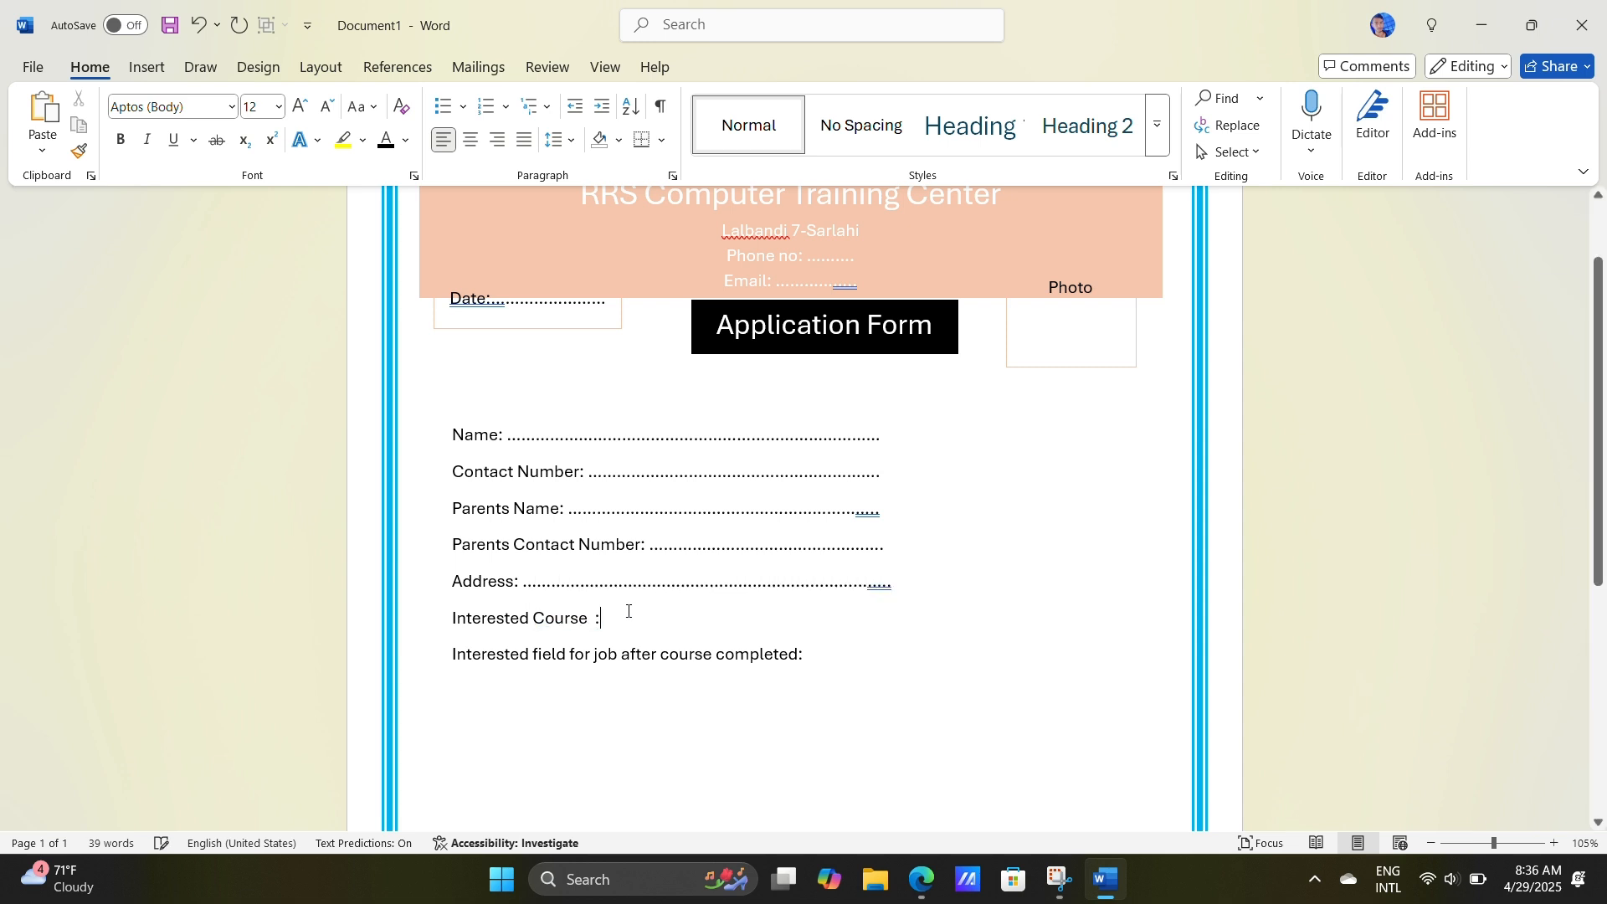
{"action": "type", "text": ".........................................................................."}
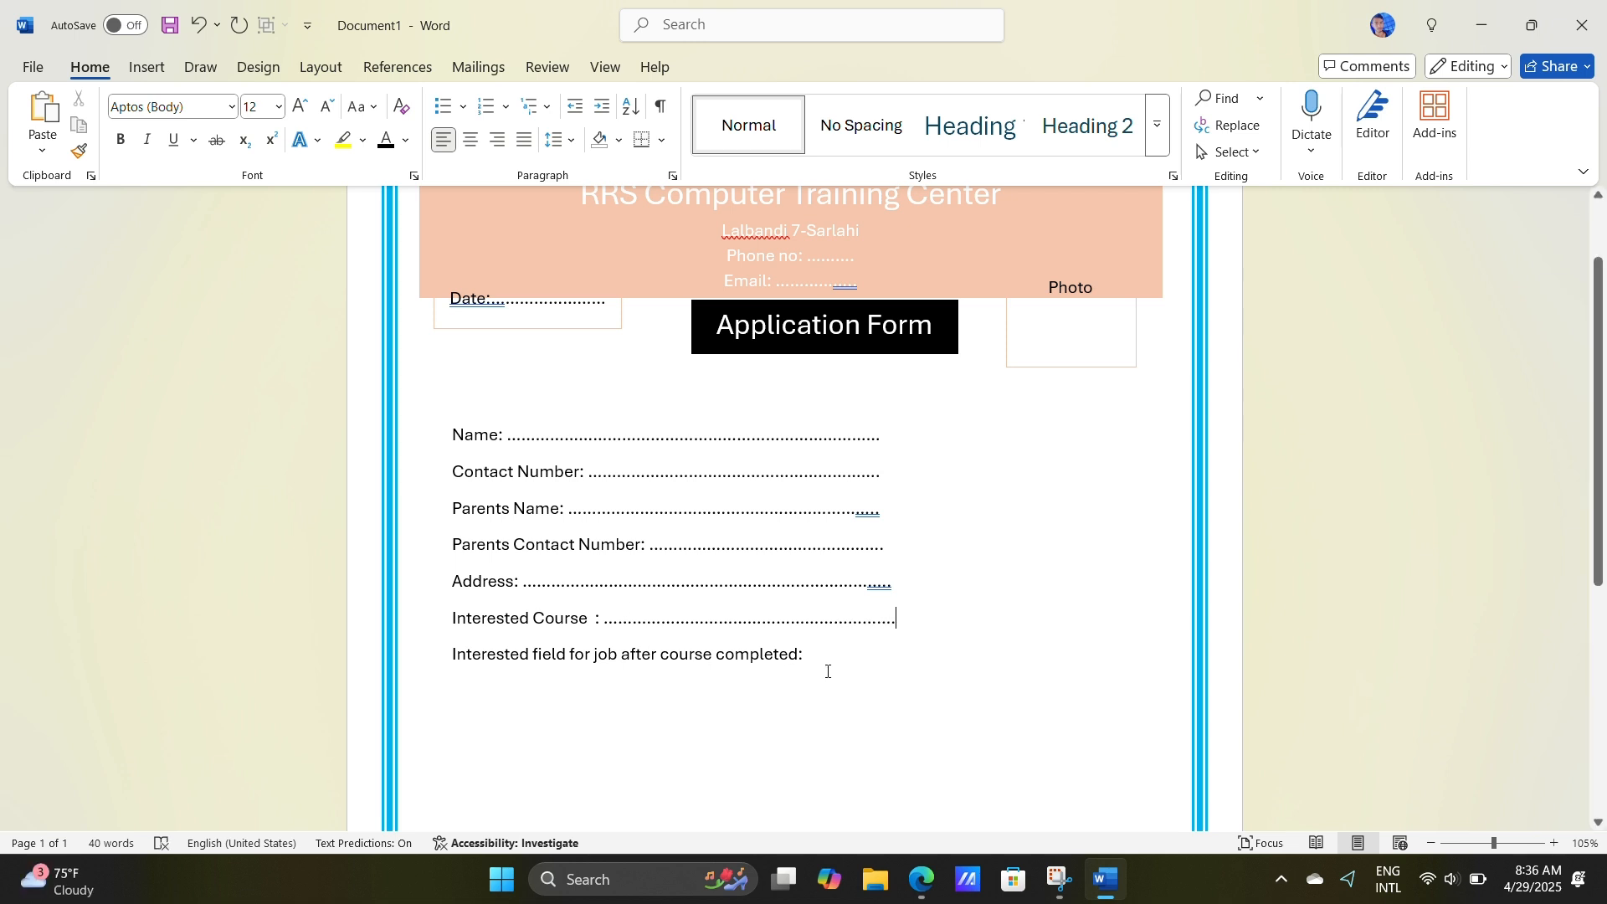
{"action": "left_click", "coordinate": [807, 654]}
{"action": "type", "text": "."}
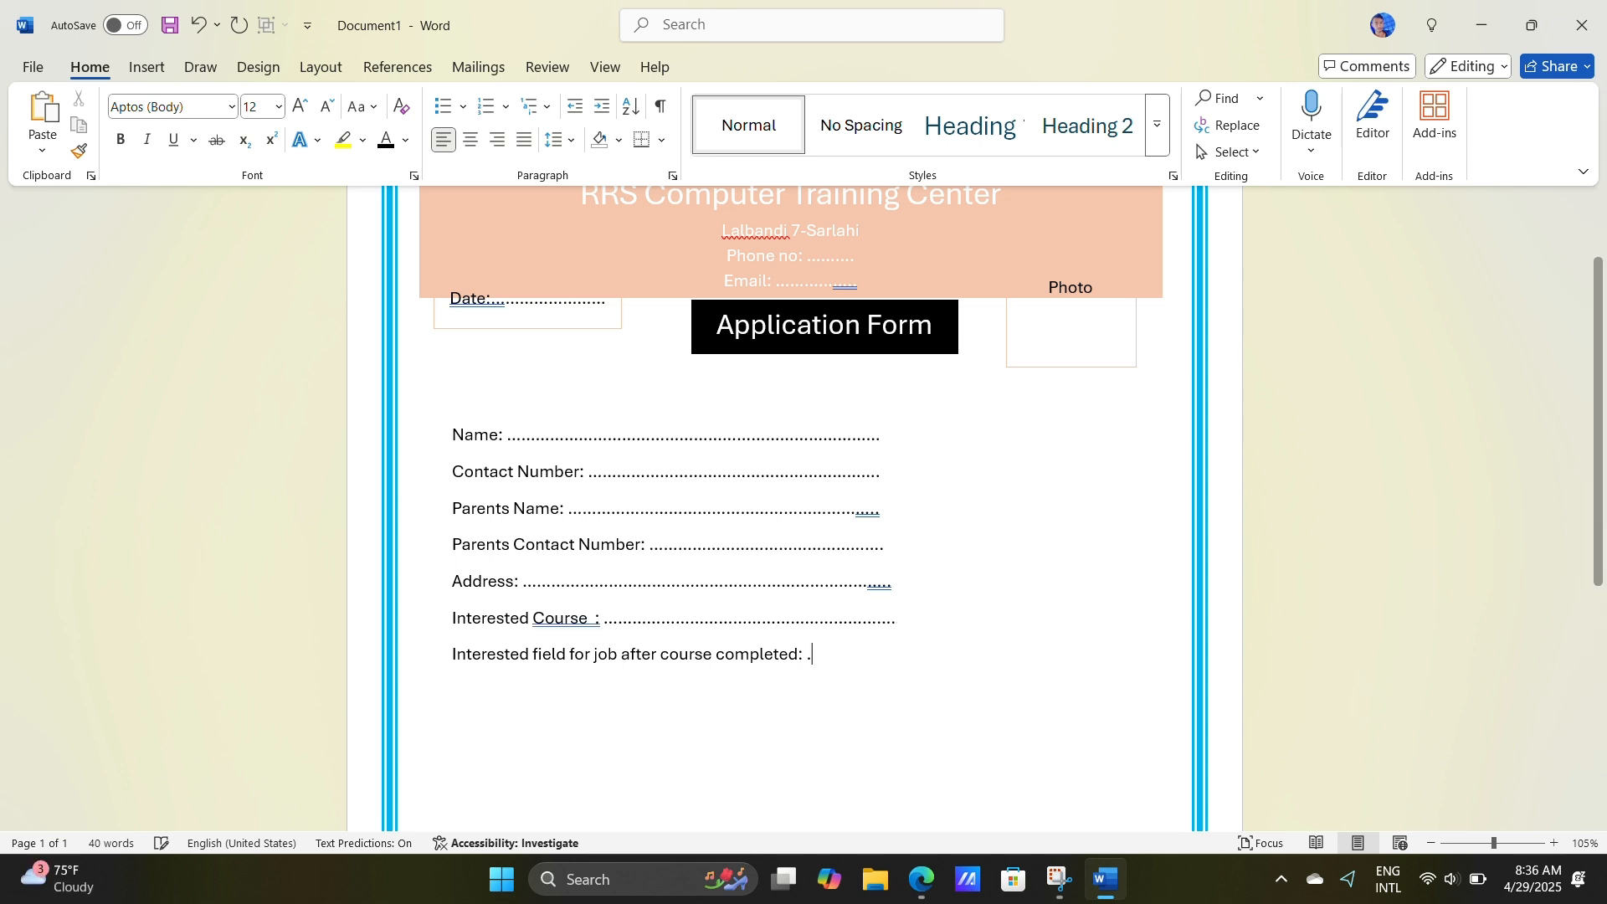
{"action": "type", "text": "............................................"}
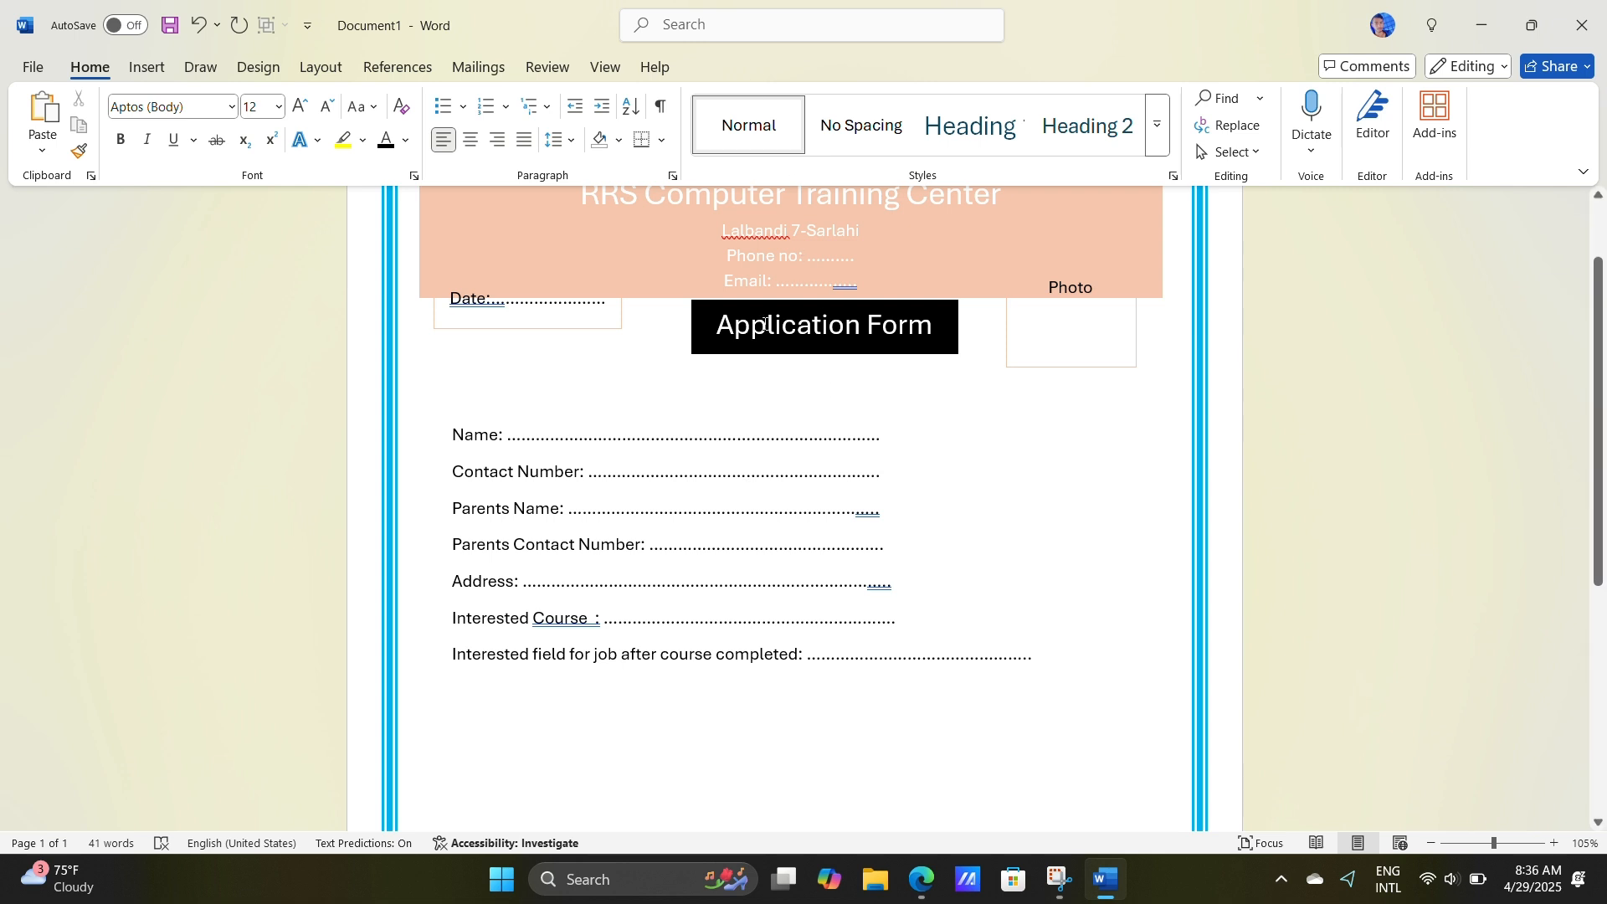
Step: Draw a thin rectangle about 0.1" high and 6.94" wide across the page and place it just below the last form line
{"action": "scroll", "coordinate": [714, 393], "scroll_direction": "down", "scroll_amount": 3}
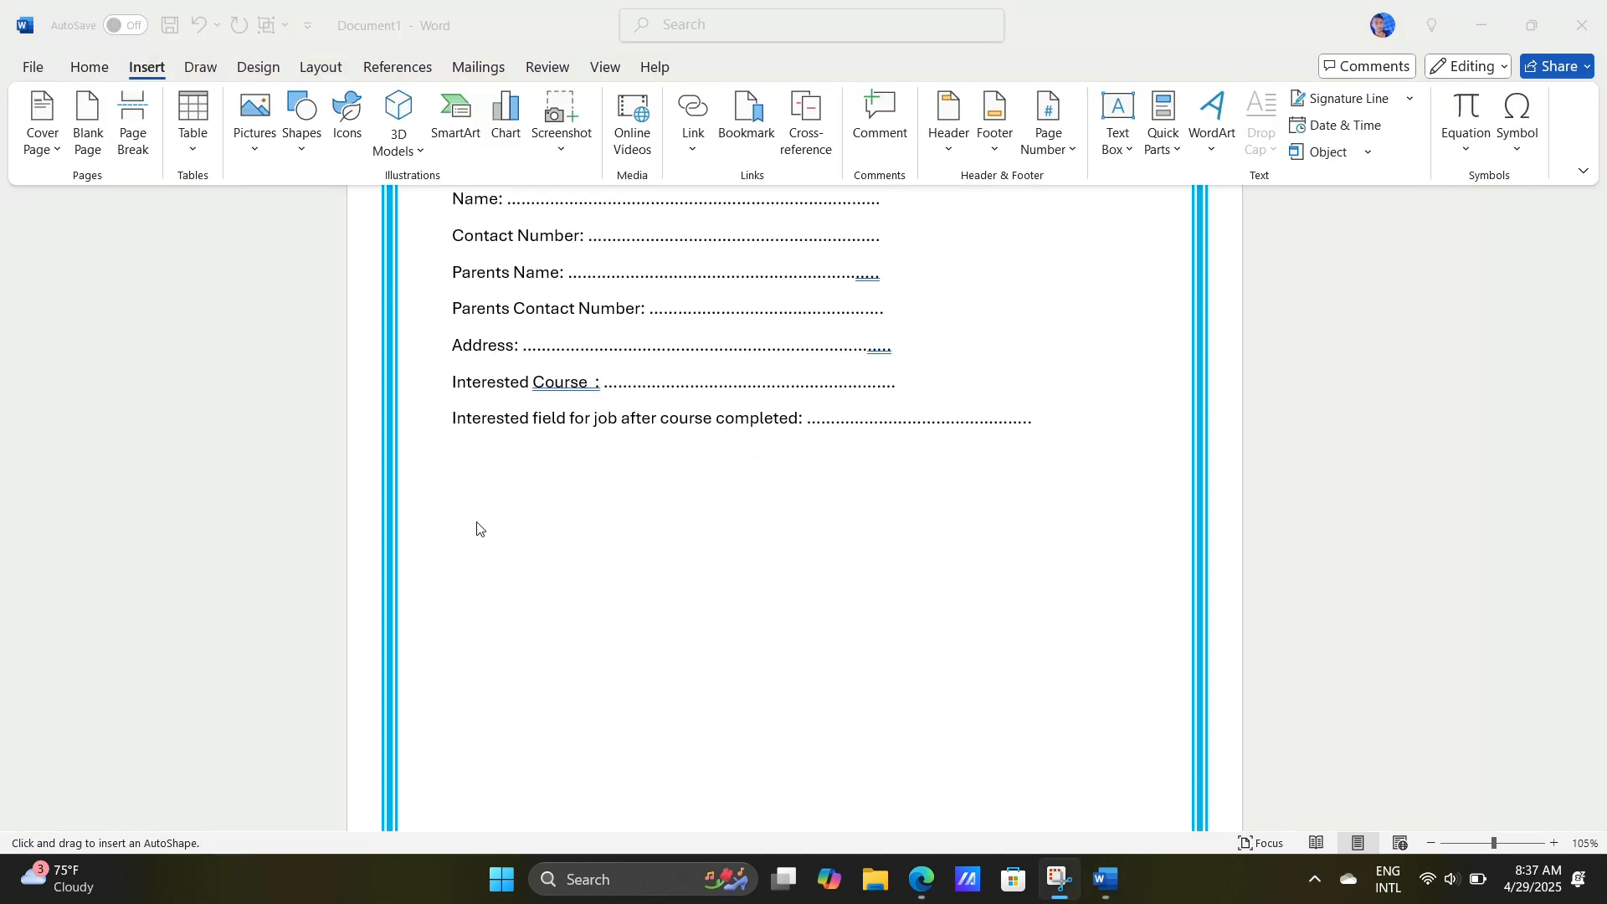
{"action": "left_click", "coordinate": [299, 133]}
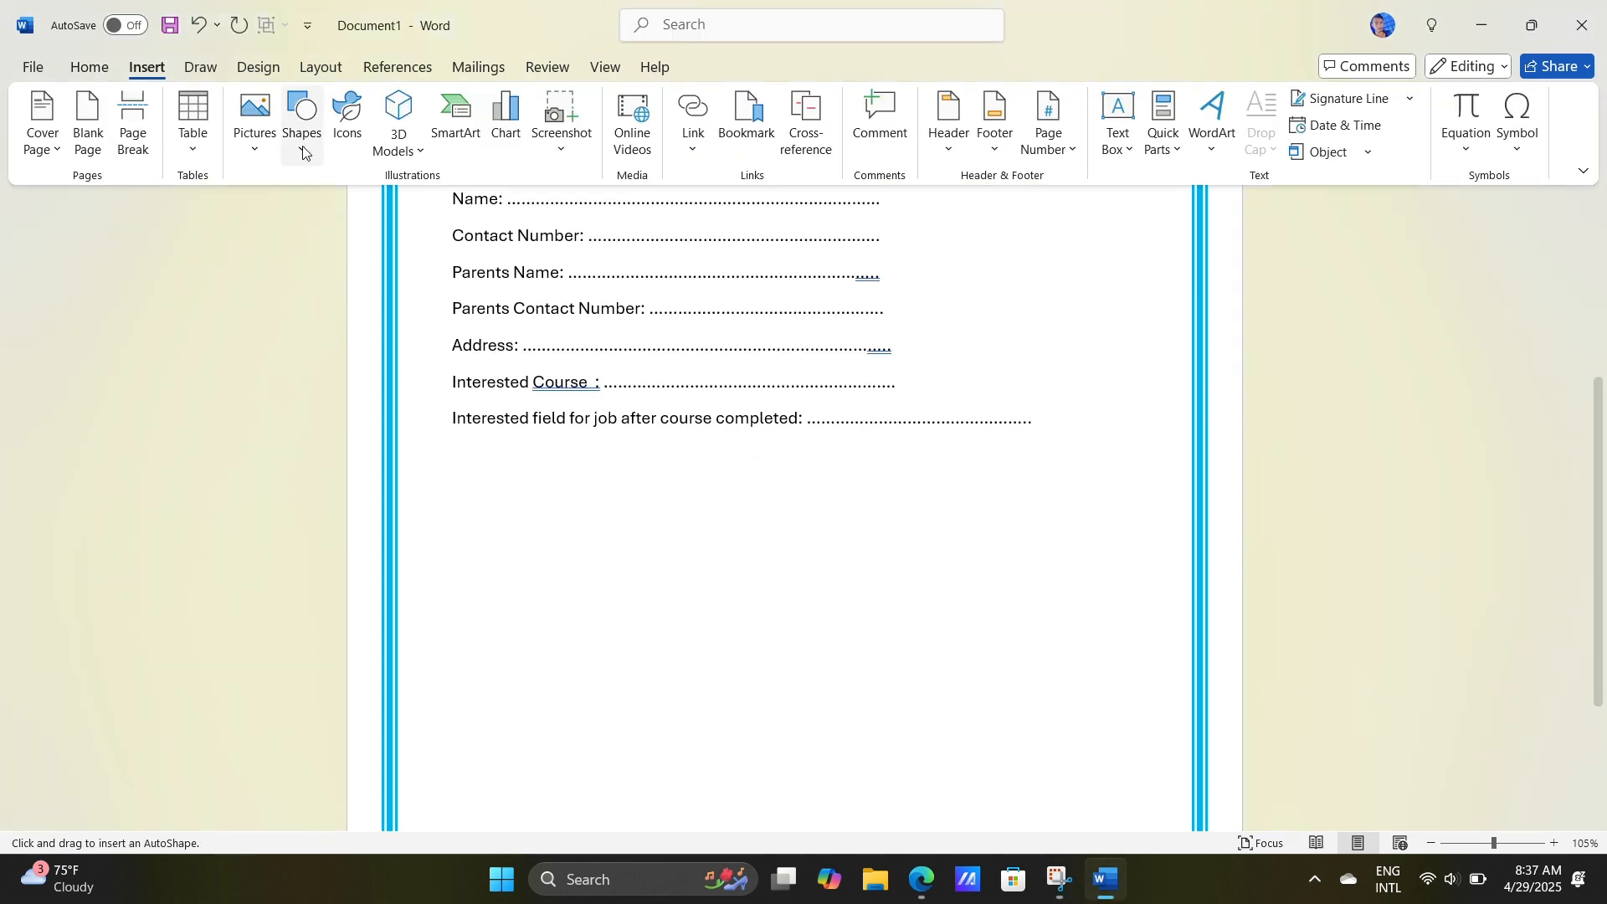
{"action": "left_click", "coordinate": [302, 147]}
{"action": "left_click", "coordinate": [367, 215]}
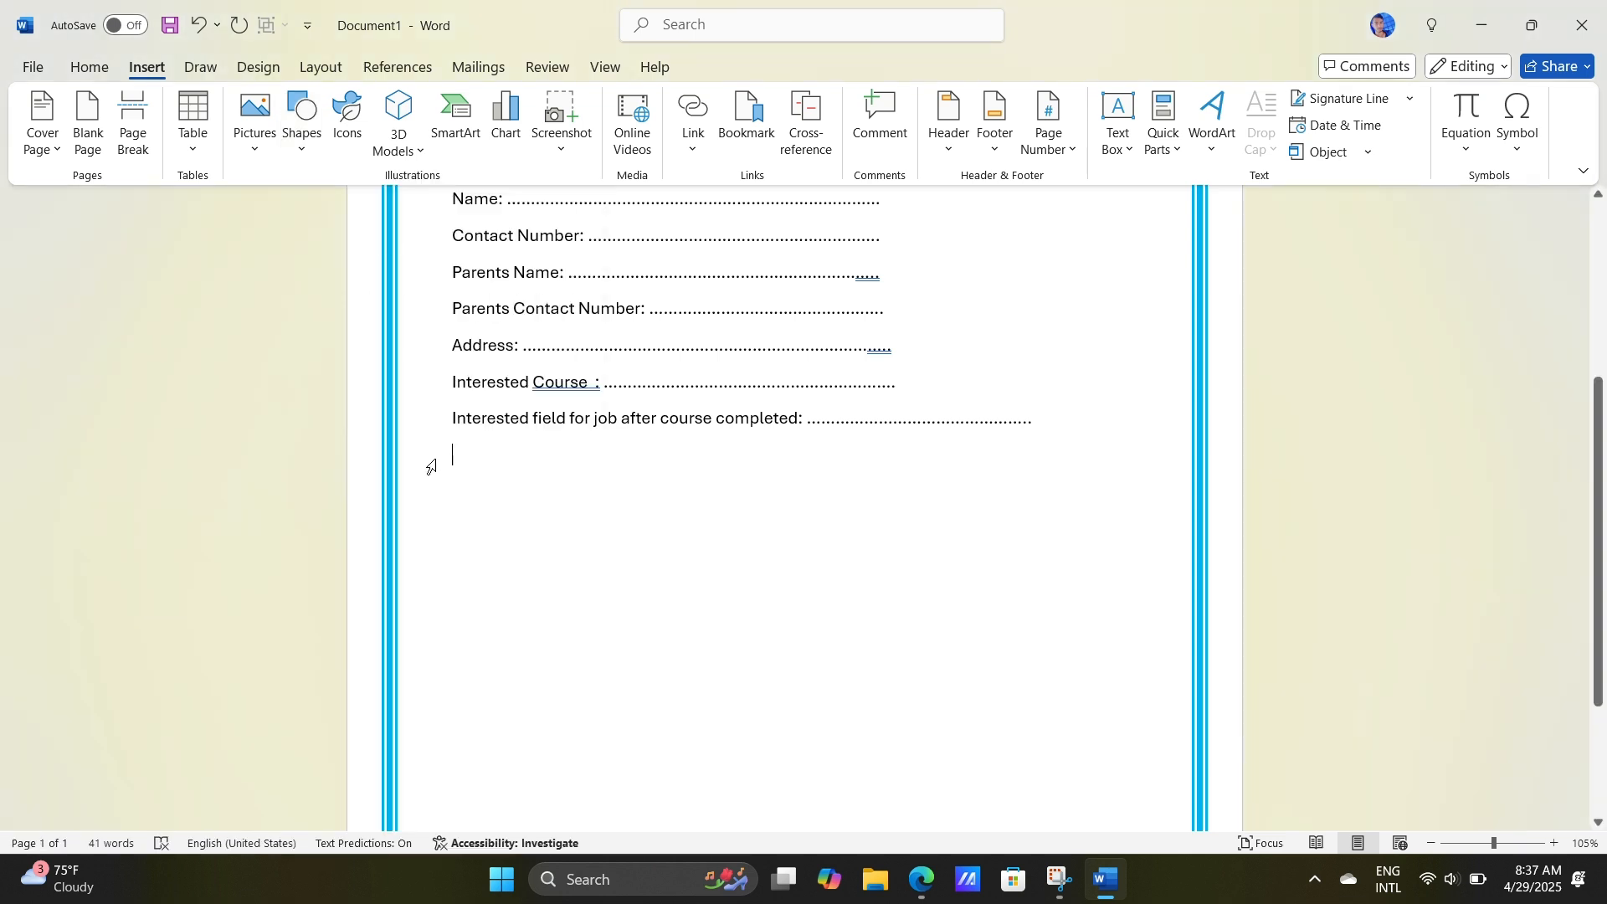
{"action": "left_click", "coordinate": [302, 133]}
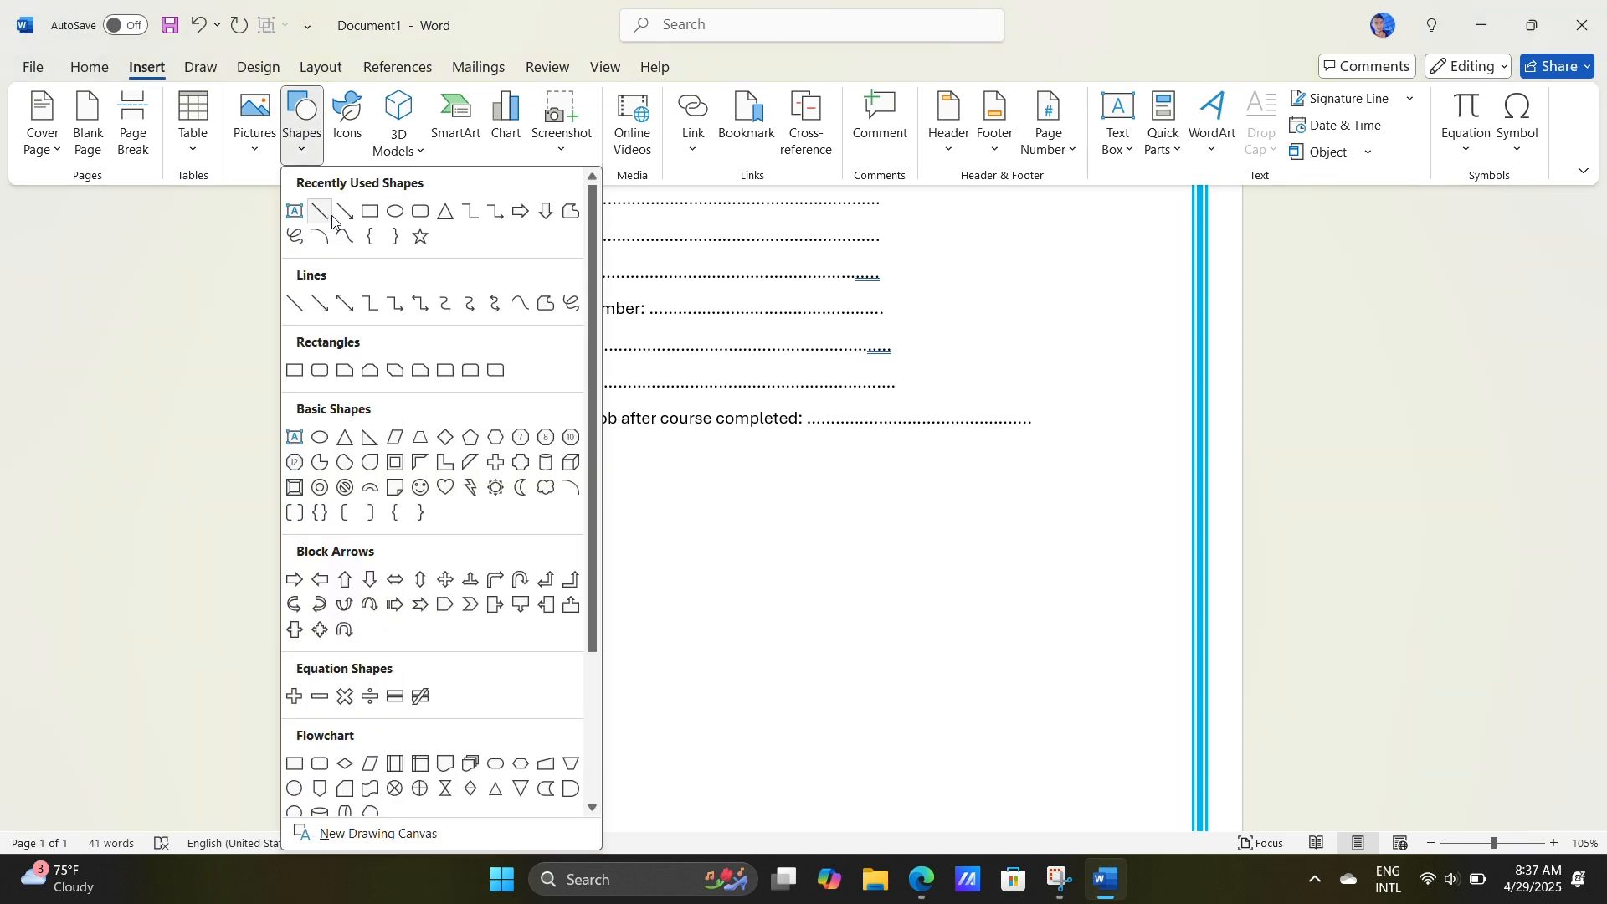
{"action": "left_click", "coordinate": [369, 219]}
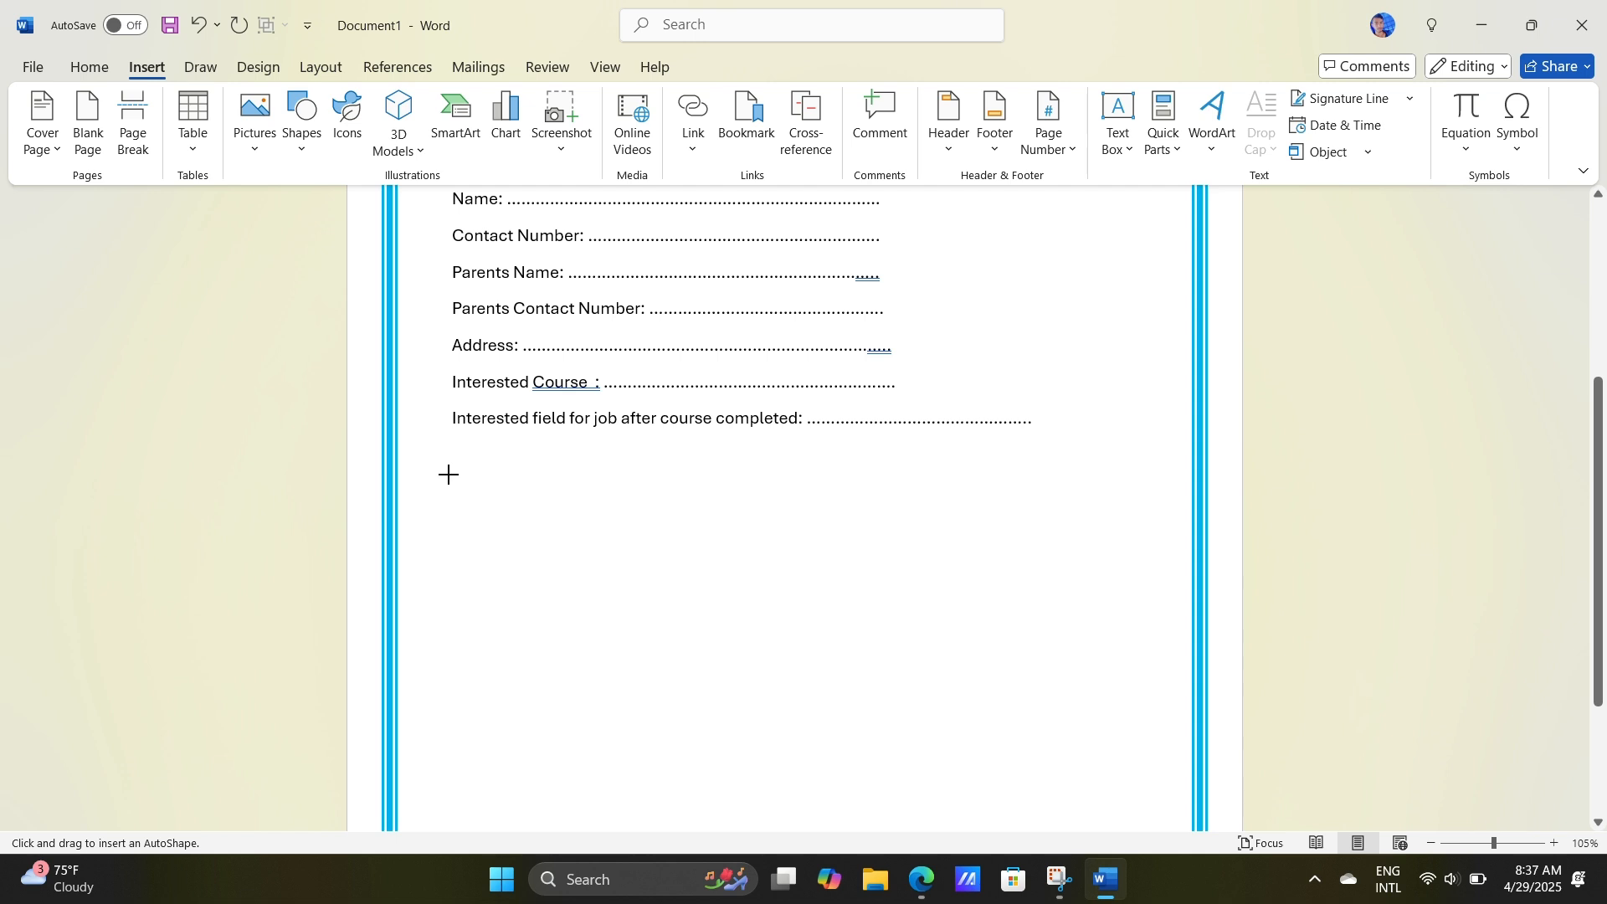
{"action": "mouse_move", "coordinate": [449, 469]}
{"action": "left_mouse_down"}
{"action": "mouse_move", "coordinate": [937, 531]}
{"action": "mouse_move", "coordinate": [1076, 485]}
{"action": "mouse_move", "coordinate": [1180, 484]}
{"action": "left_mouse_up"}
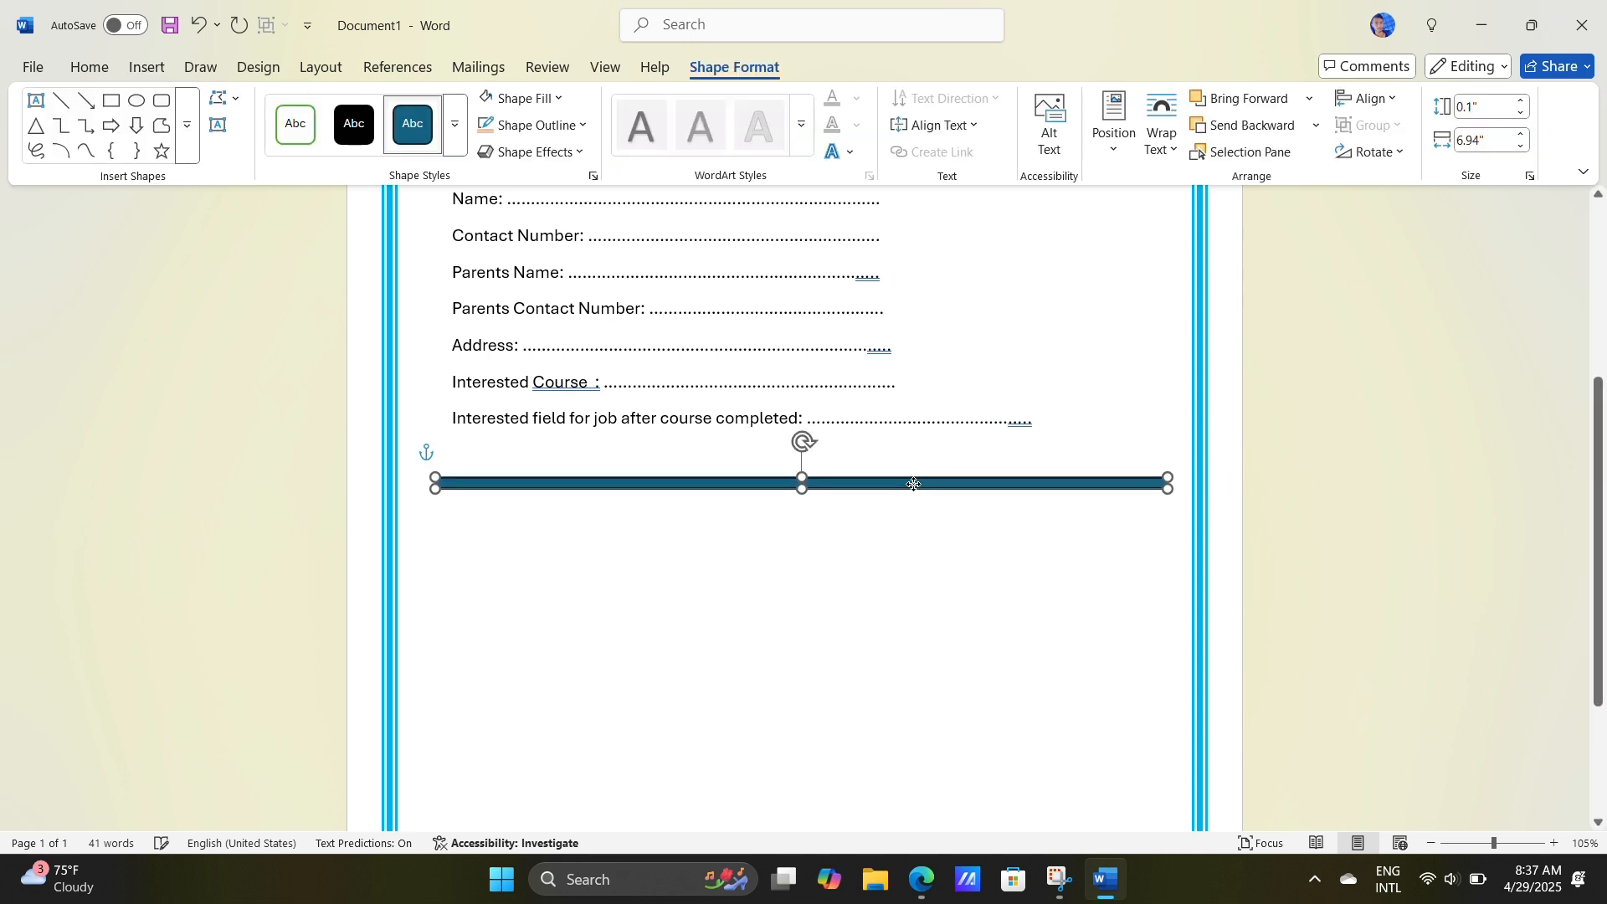
{"action": "left_click_drag", "start_coordinate": [914, 483], "coordinate": [913, 470]}
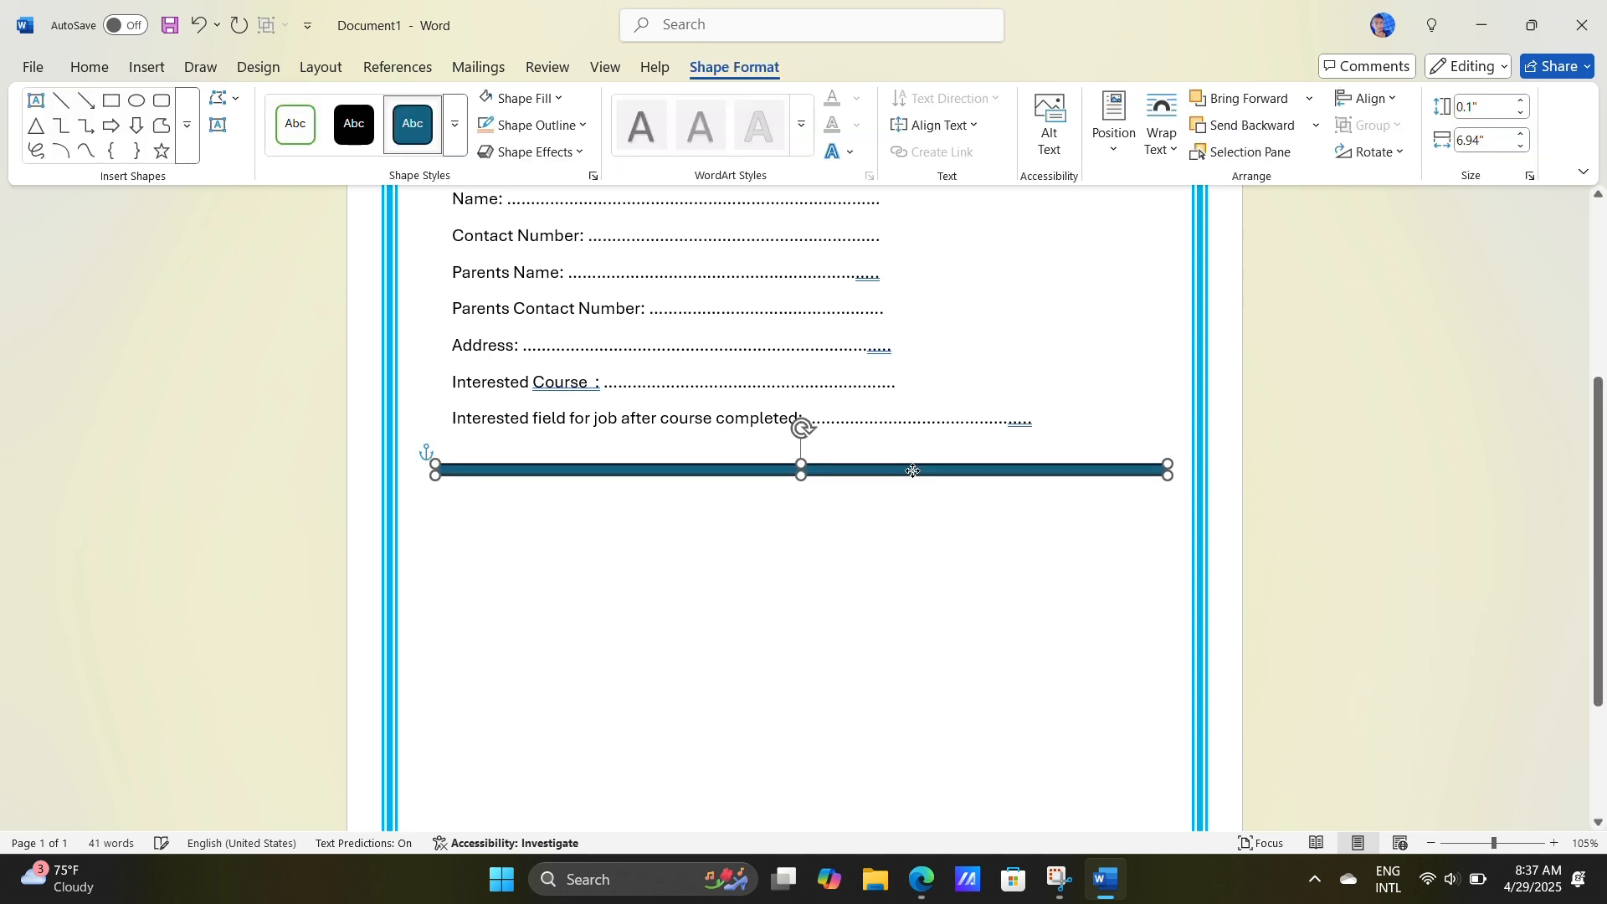
Step: Set the thin bar's outline and fill to the light orange theme color
{"action": "left_click", "coordinate": [540, 128]}
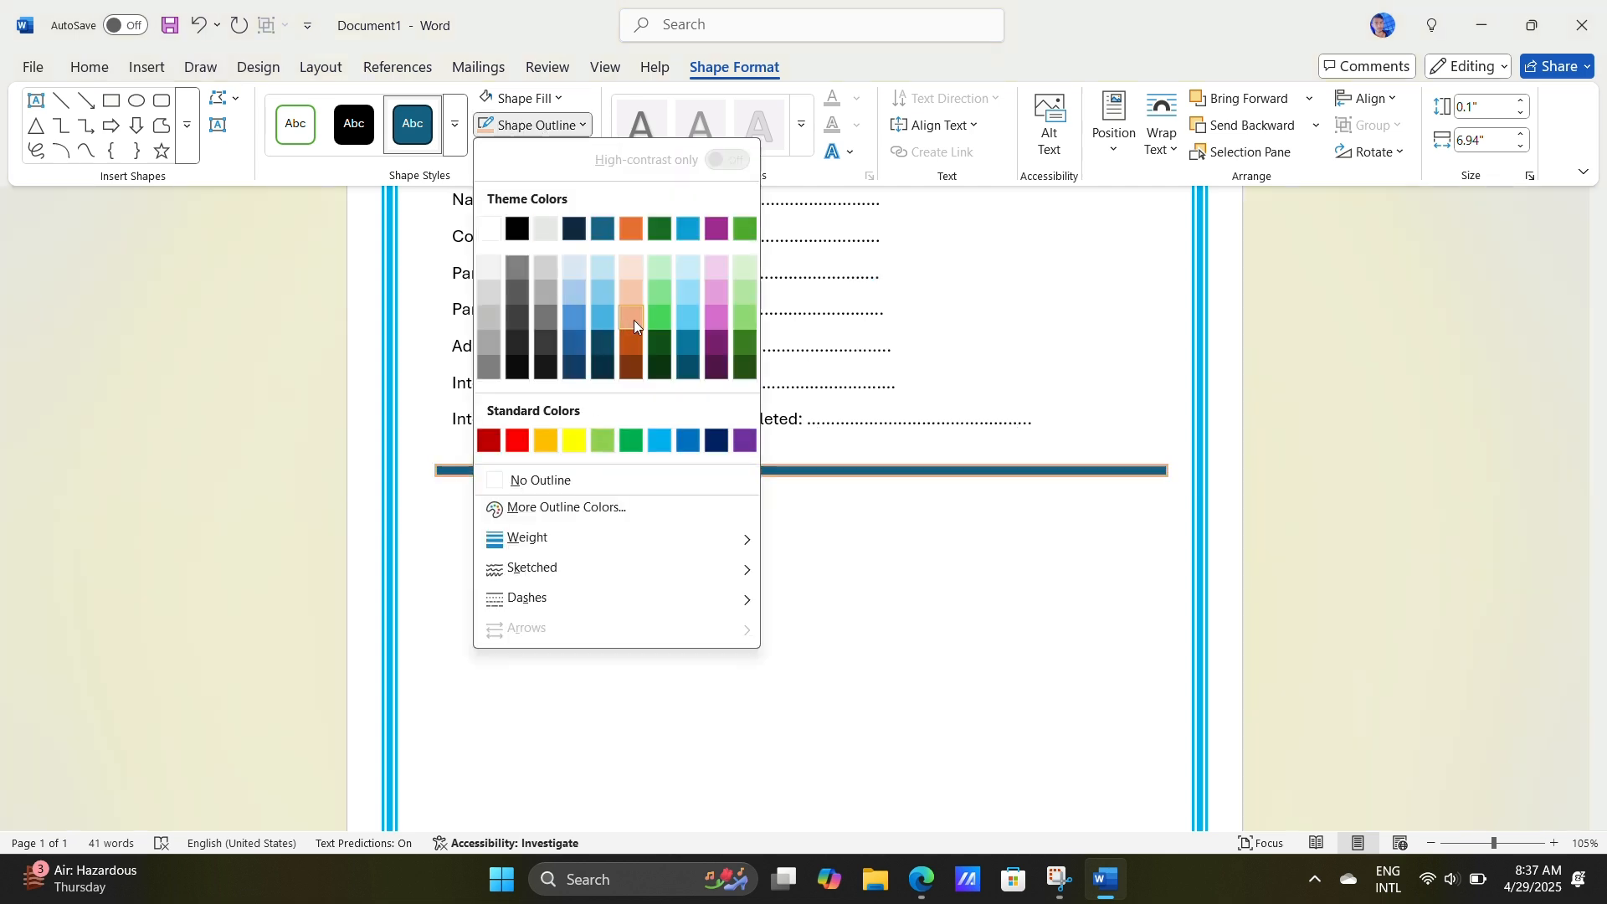
{"action": "left_click", "coordinate": [636, 296]}
{"action": "left_click", "coordinate": [520, 98]}
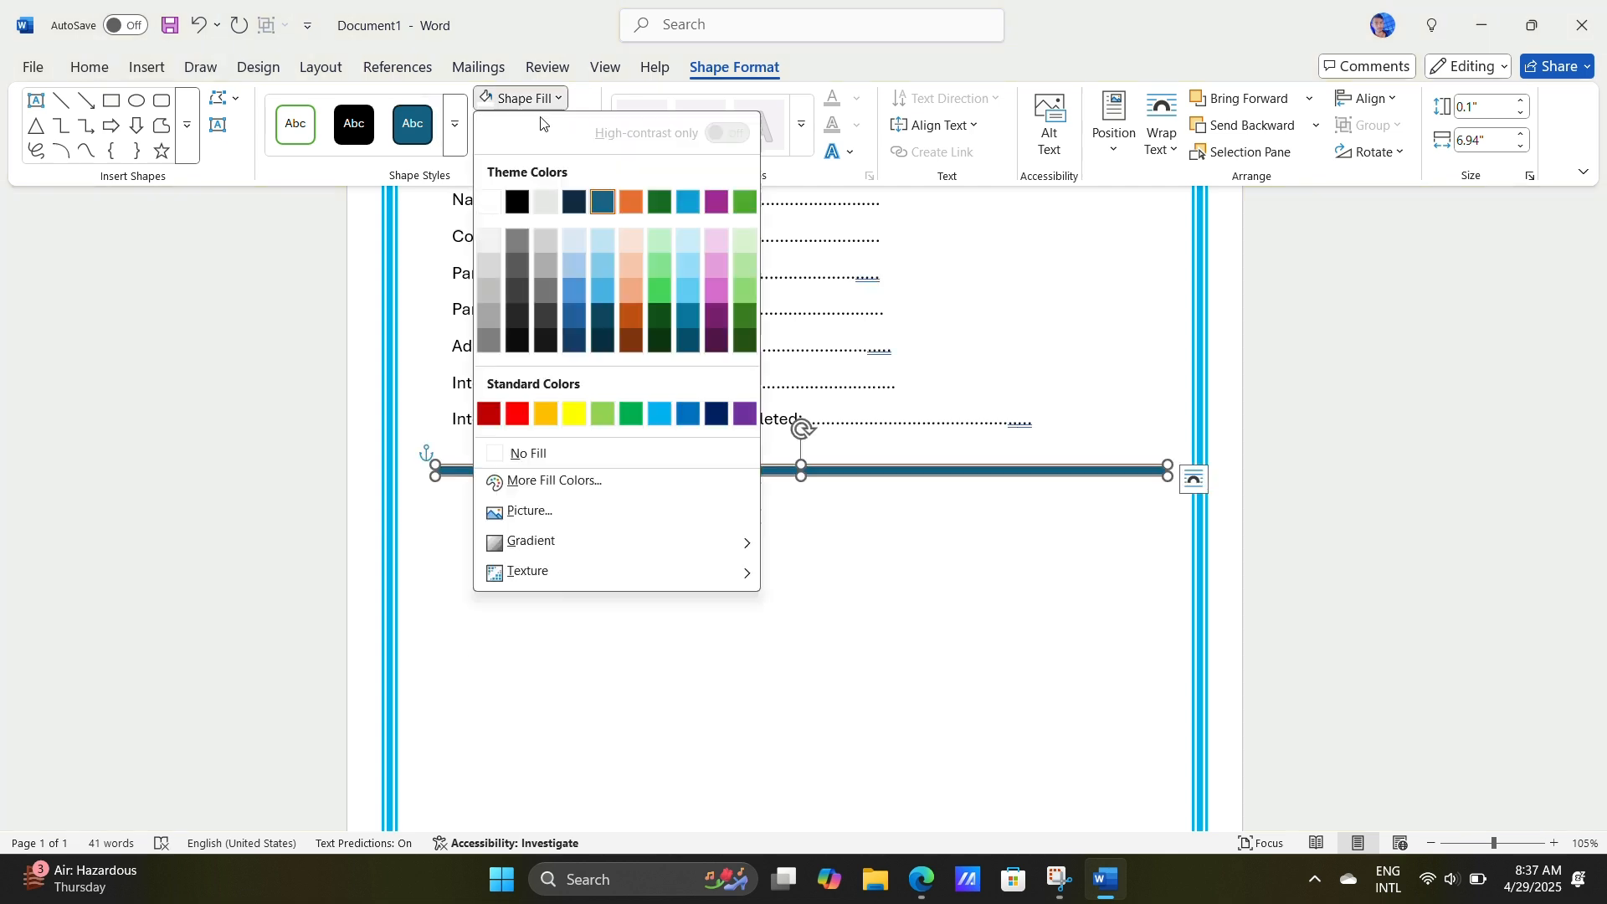
{"action": "left_click", "coordinate": [643, 266]}
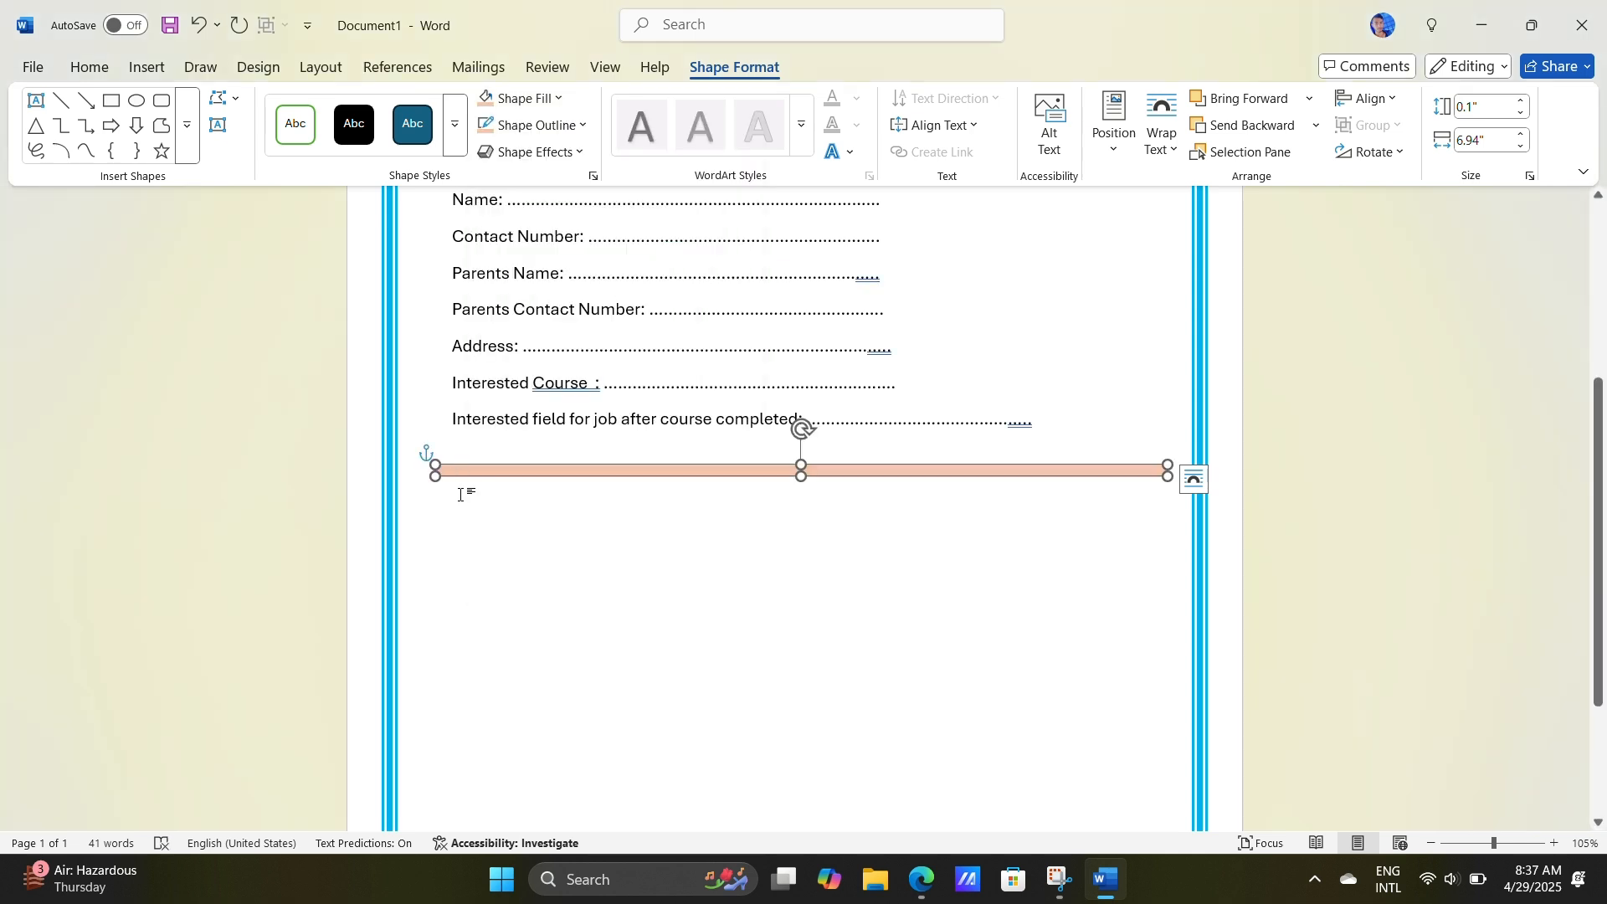
Step: Draw a second rectangle about 0.2" high and 6.93" wide directly beneath the first bar, with a slightly darker orange outline and fill
{"action": "left_click", "coordinate": [110, 100]}
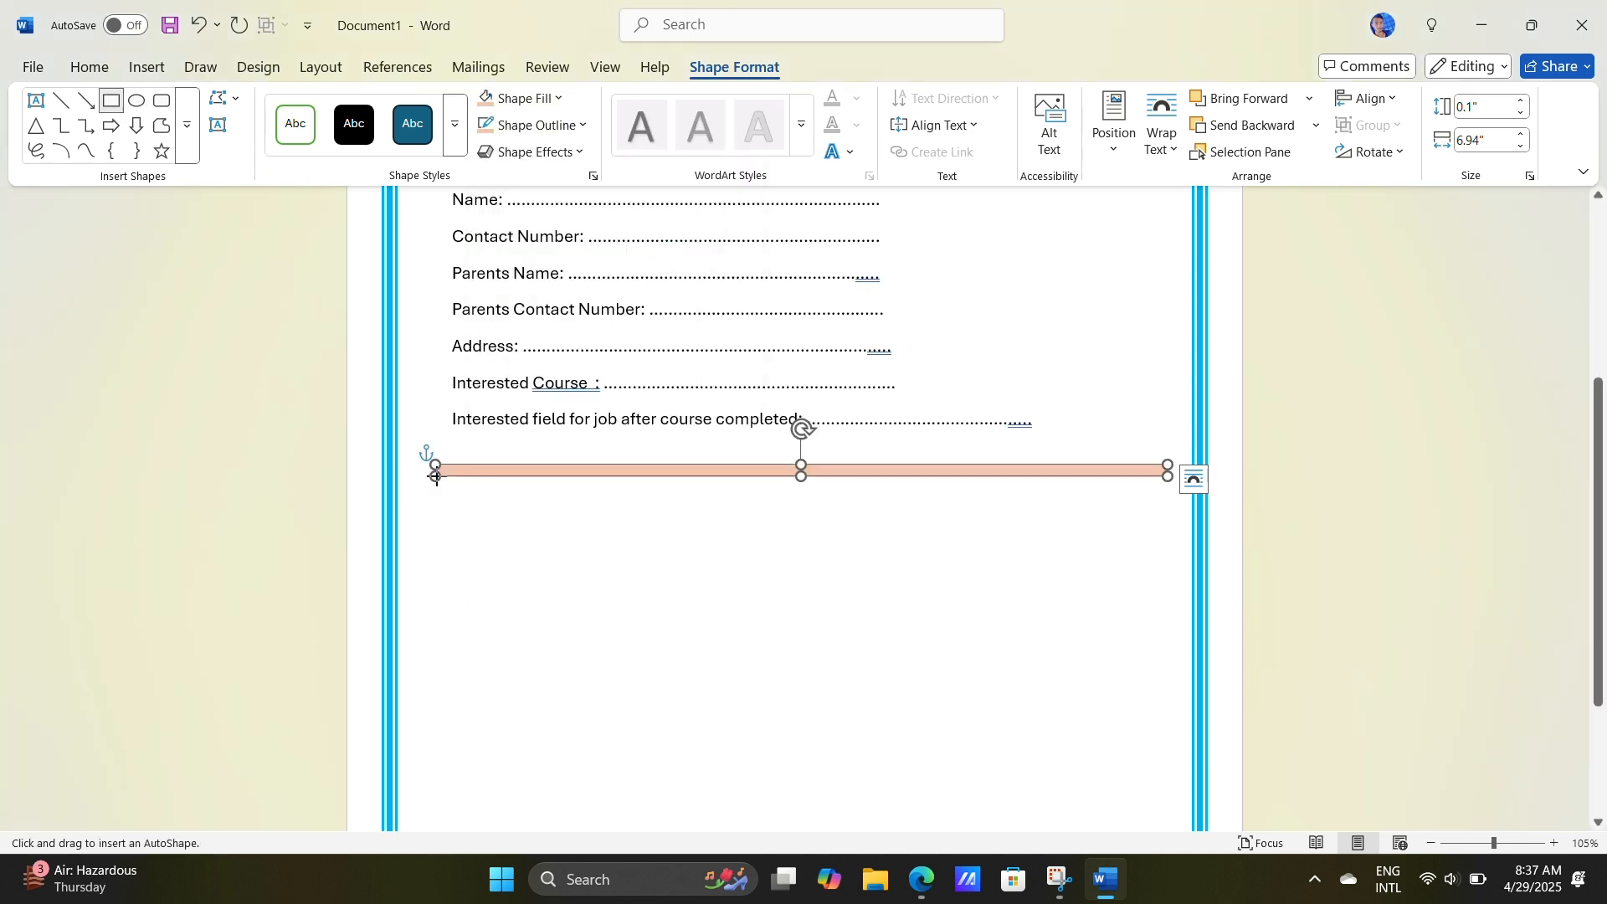
{"action": "mouse_move", "coordinate": [436, 477]}
{"action": "left_mouse_down"}
{"action": "mouse_move", "coordinate": [1018, 524]}
{"action": "mouse_move", "coordinate": [1155, 519]}
{"action": "mouse_move", "coordinate": [1169, 498]}
{"action": "left_mouse_up"}
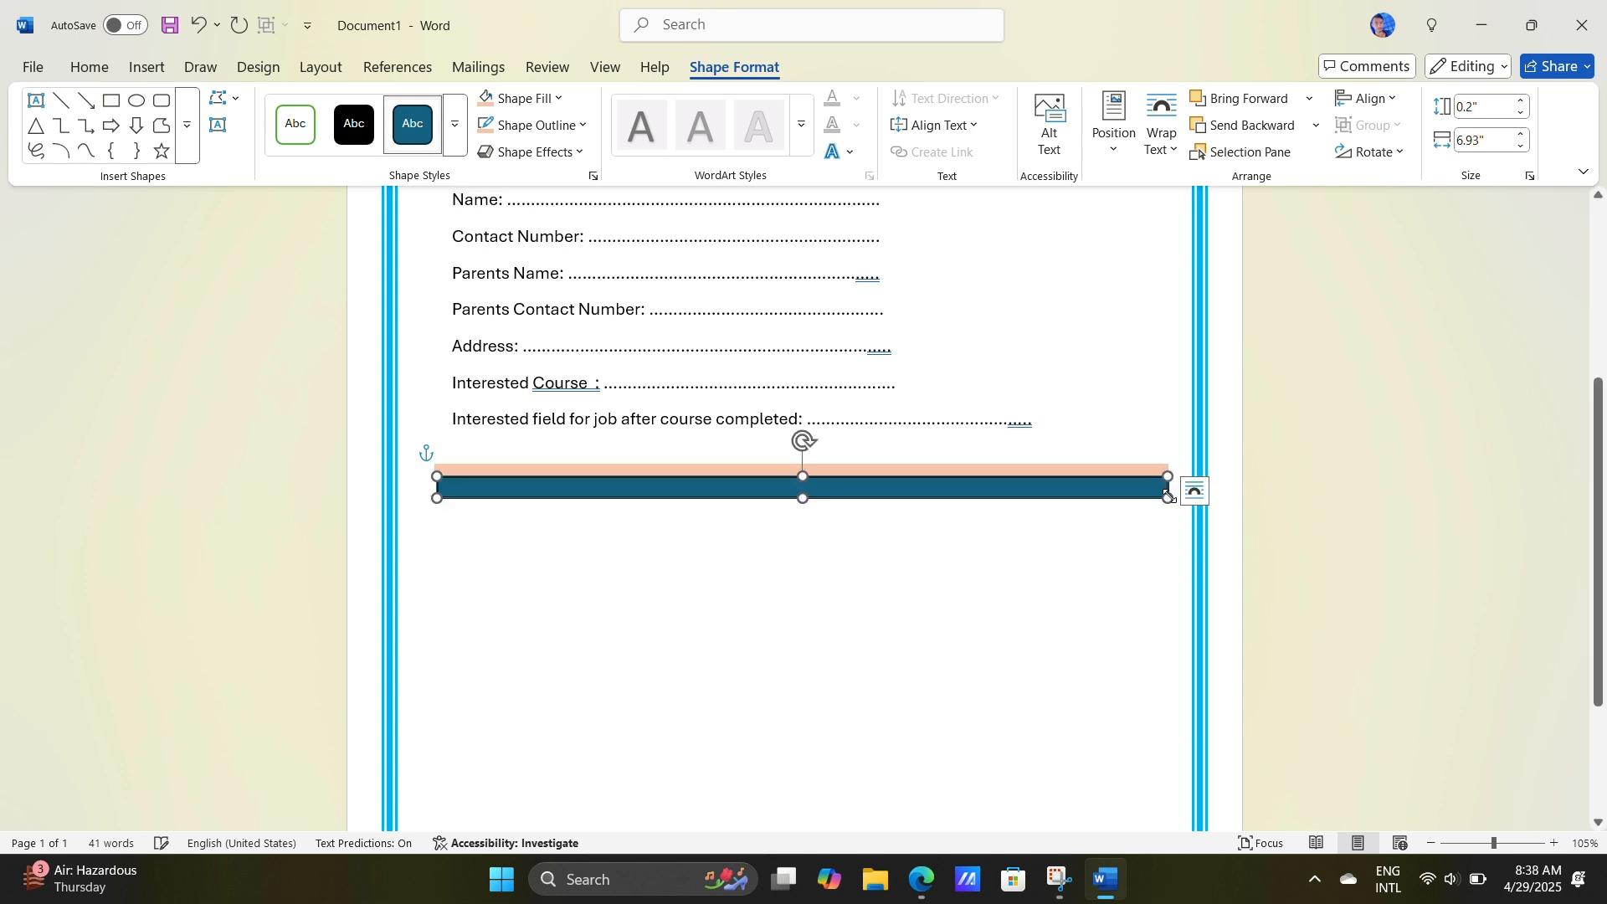
{"action": "left_click", "coordinate": [582, 125]}
{"action": "left_click", "coordinate": [634, 319]}
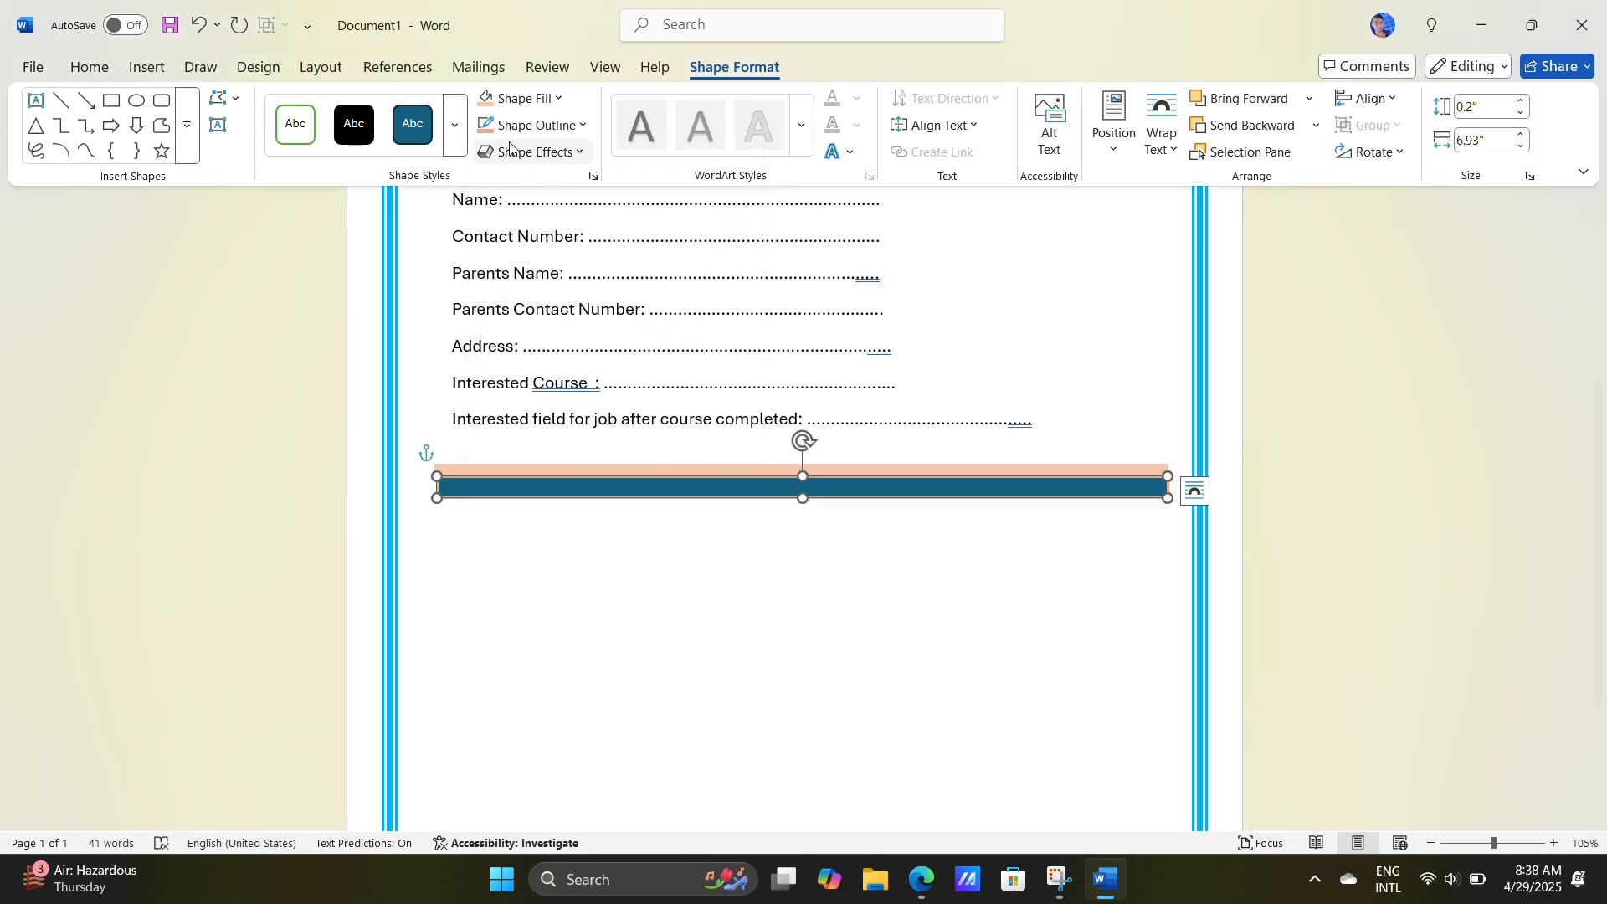
{"action": "left_click", "coordinate": [519, 98]}
{"action": "left_click", "coordinate": [635, 300]}
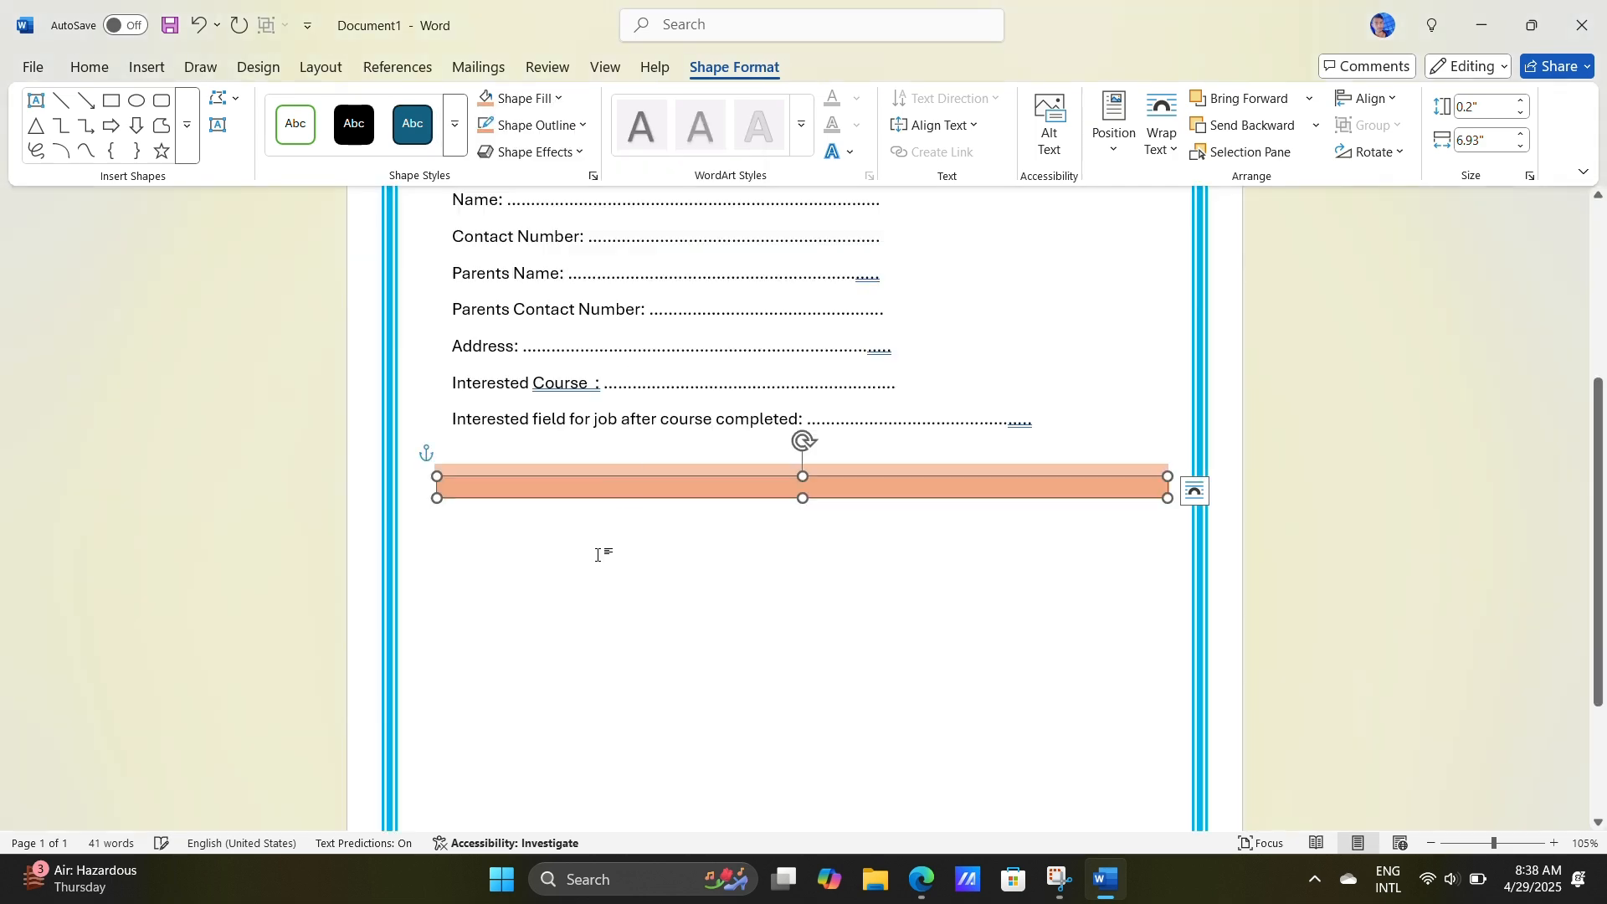
{"action": "left_click", "coordinate": [497, 503]}
{"action": "left_click", "coordinate": [496, 494]}
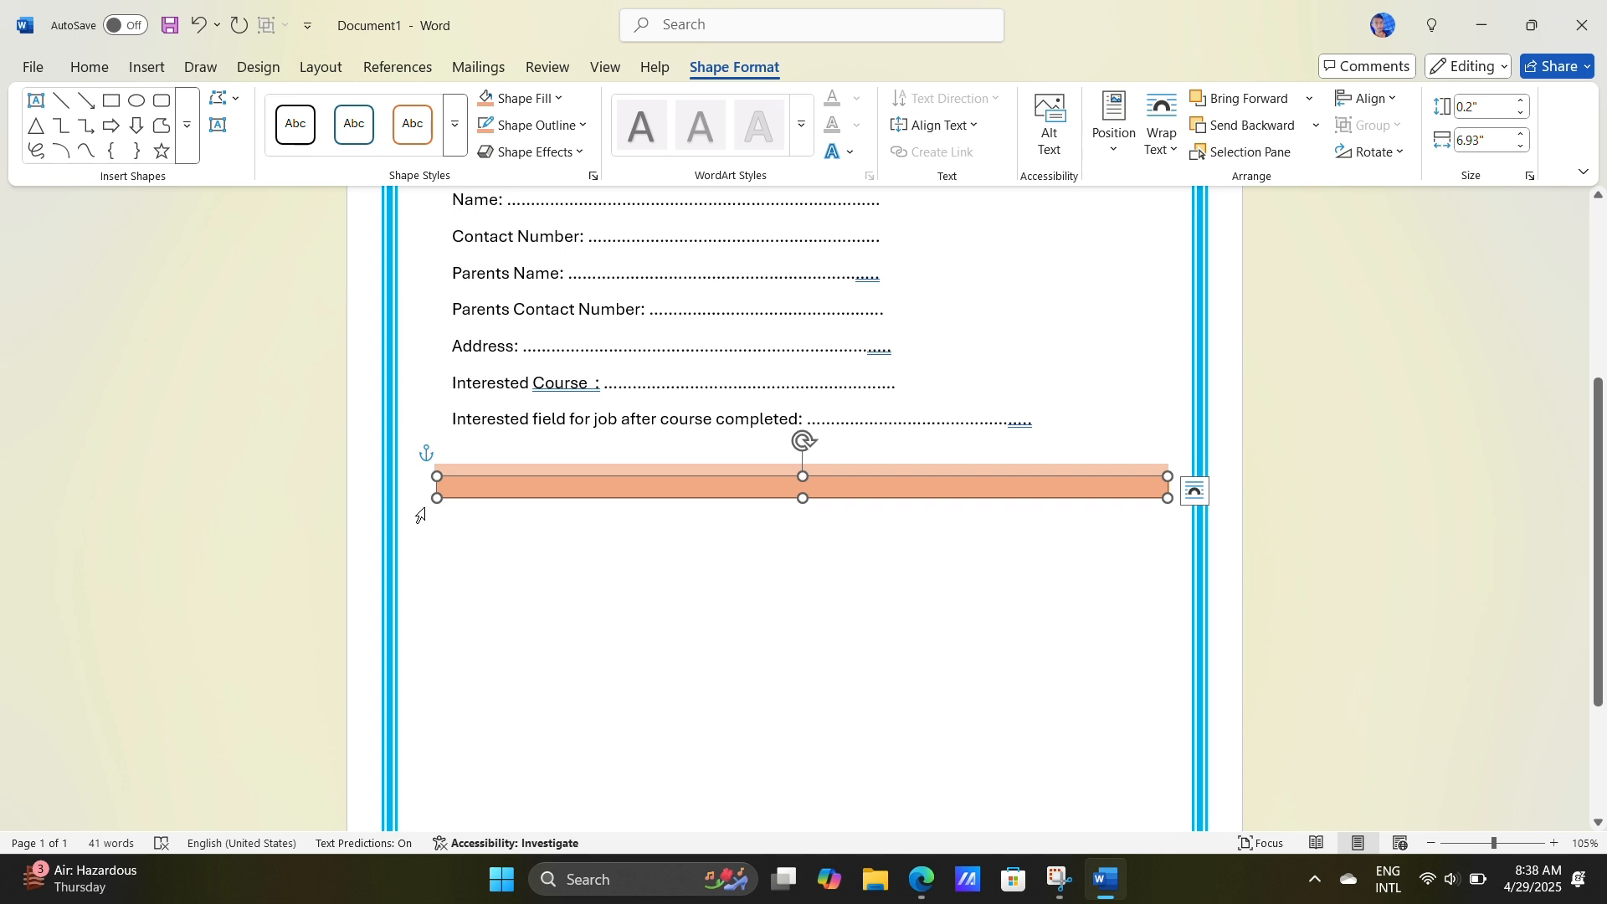
{"action": "left_click", "coordinate": [759, 536]}
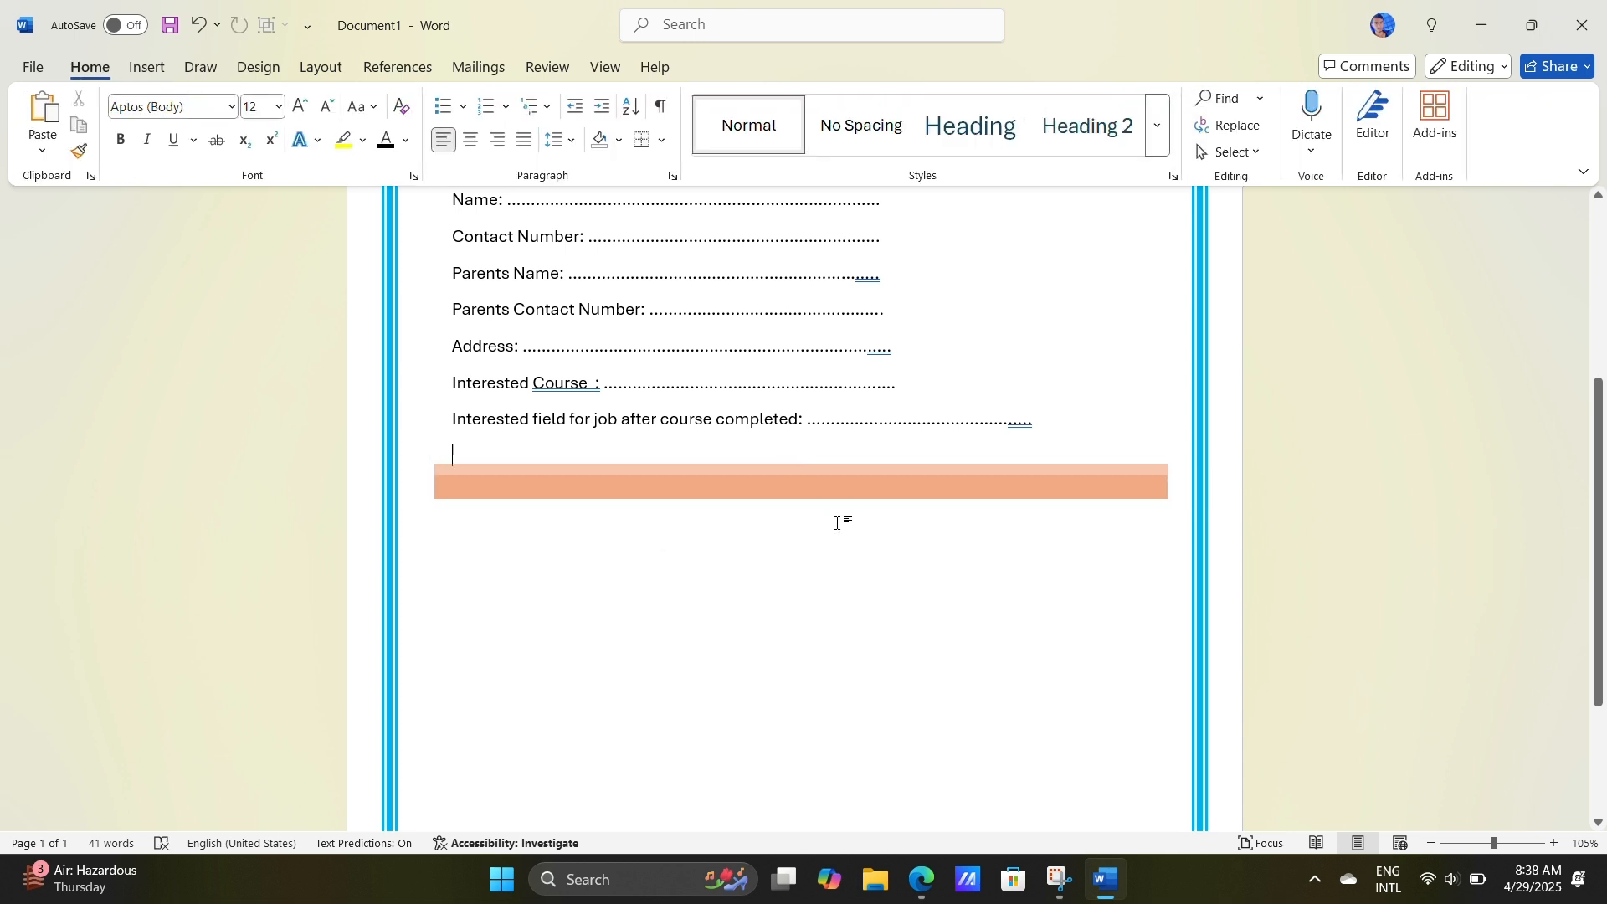
Step: Enlarge the light orange upper bar upward to about 0.21" high, keeping its edges aligned with the darker bar below
{"action": "left_click", "coordinate": [432, 464]}
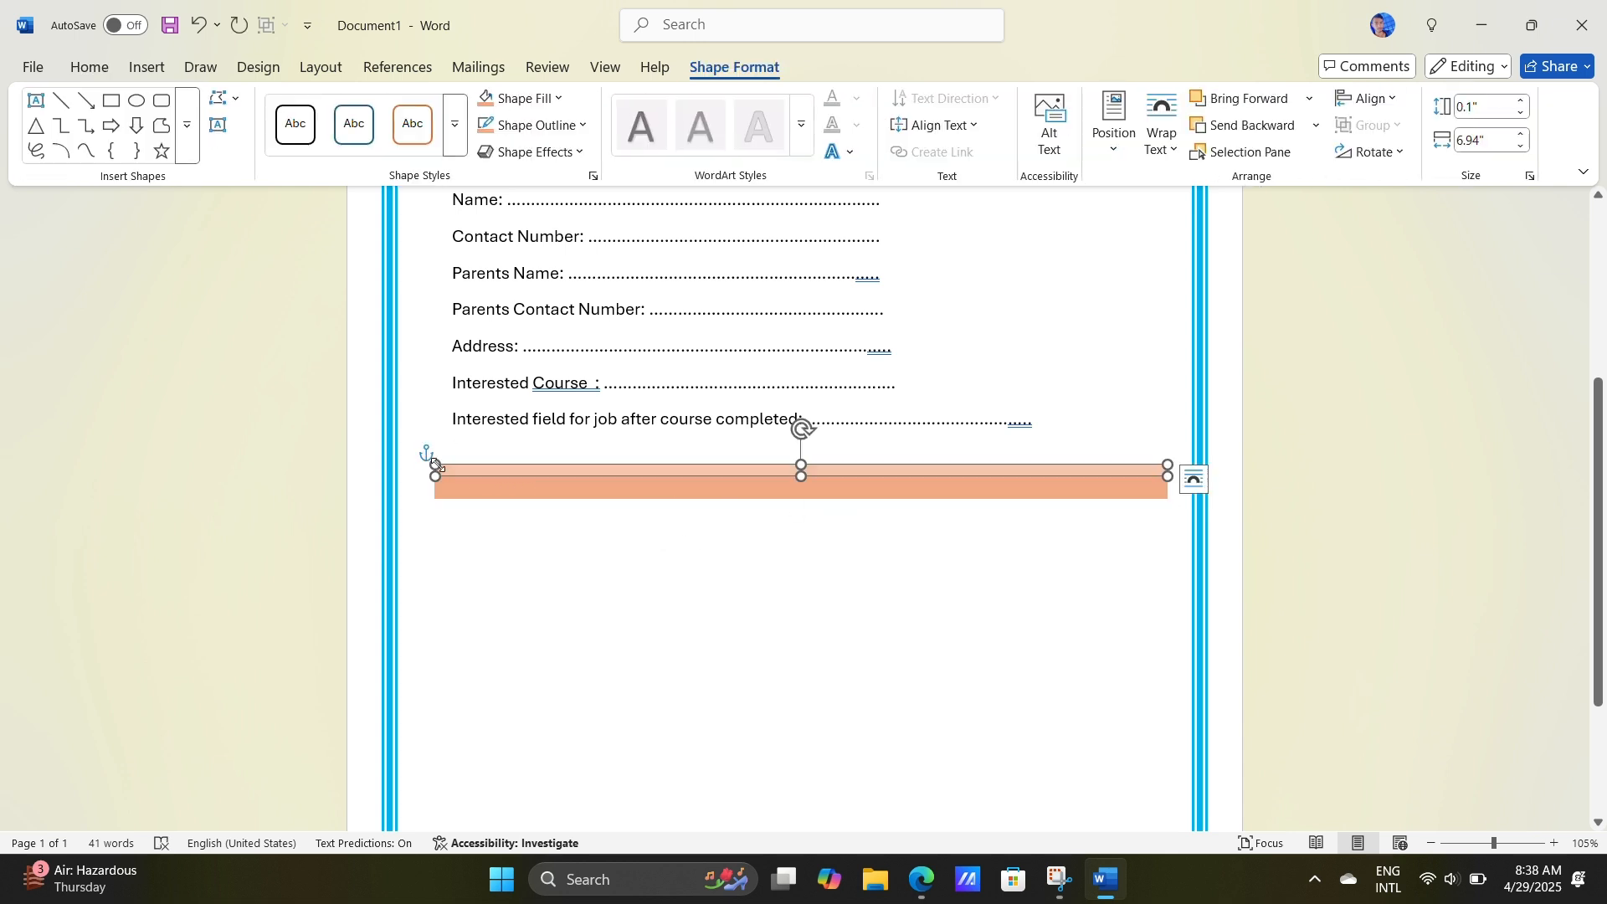
{"action": "left_click_drag", "start_coordinate": [436, 465], "coordinate": [437, 460]}
{"action": "left_click", "coordinate": [502, 563]}
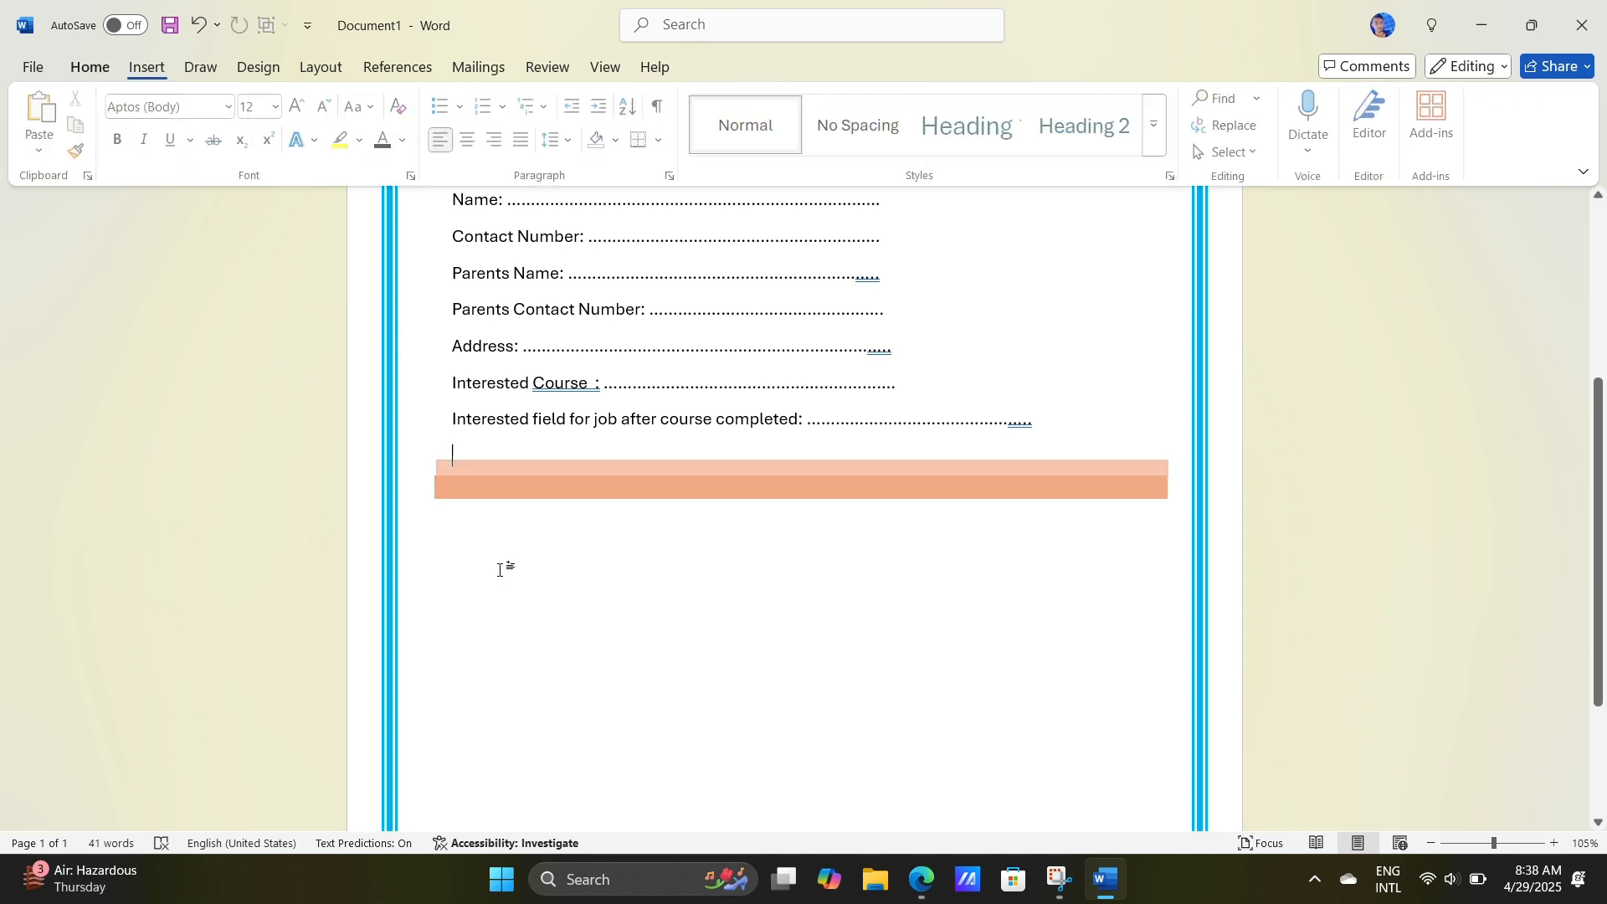
{"action": "left_click", "coordinate": [436, 462]}
{"action": "left_click_drag", "start_coordinate": [436, 459], "coordinate": [430, 452]}
{"action": "left_click", "coordinate": [528, 549]}
{"action": "left_click", "coordinate": [477, 466]}
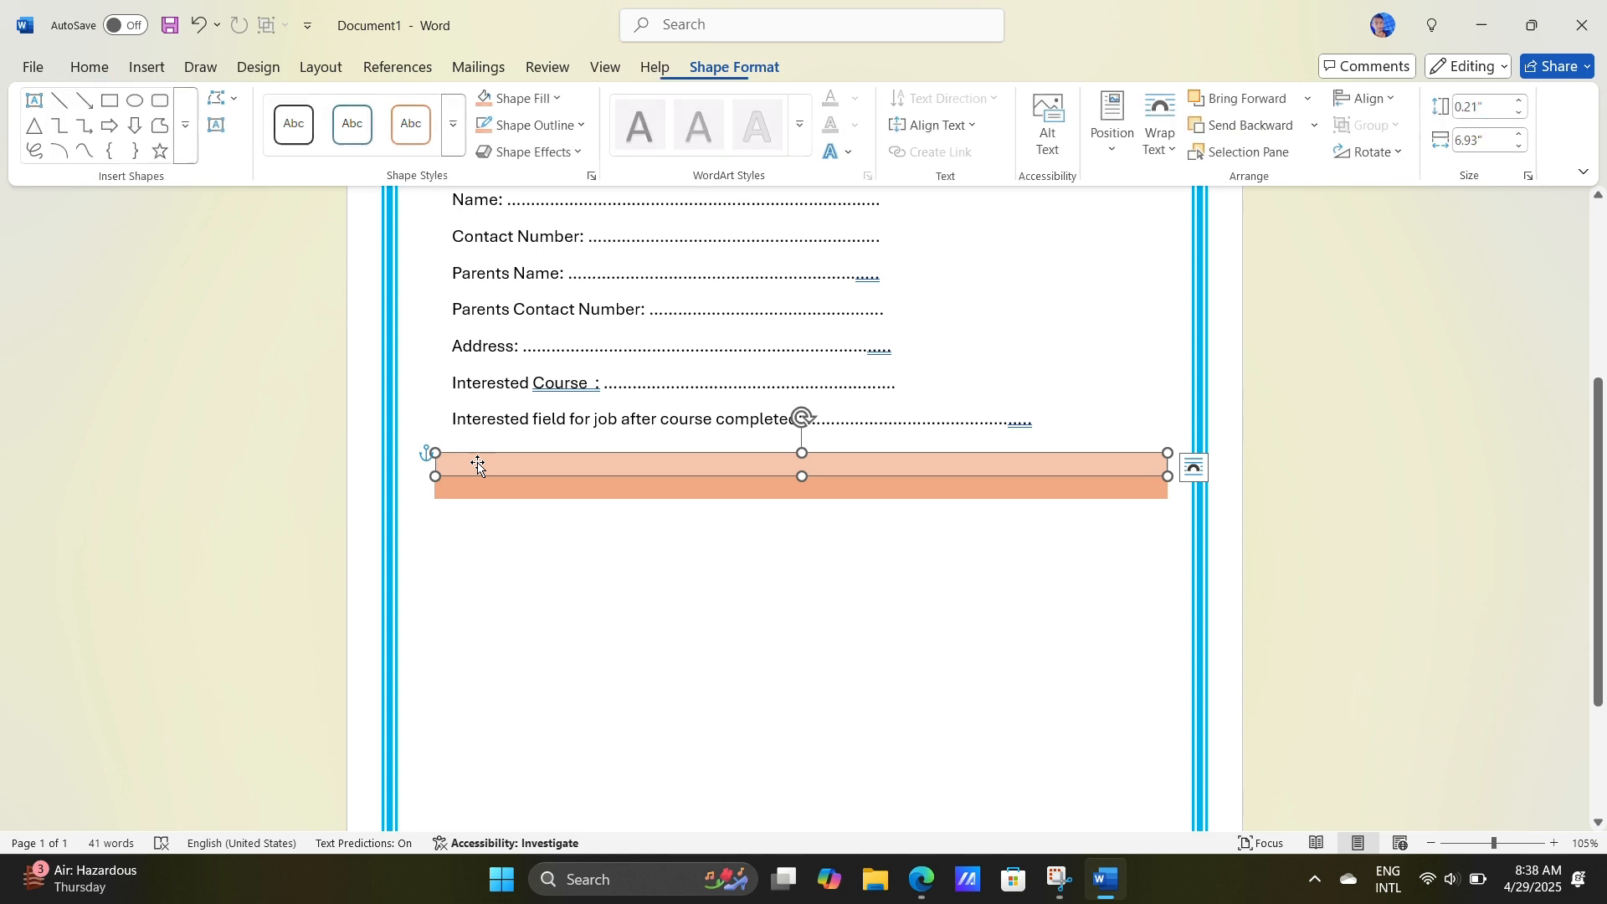
Step: Draw a text box about 0.62" high and 1.98" wide in the empty area below the orange bars
{"action": "right_click", "coordinate": [477, 464]}
{"action": "key", "text": "Escape"}
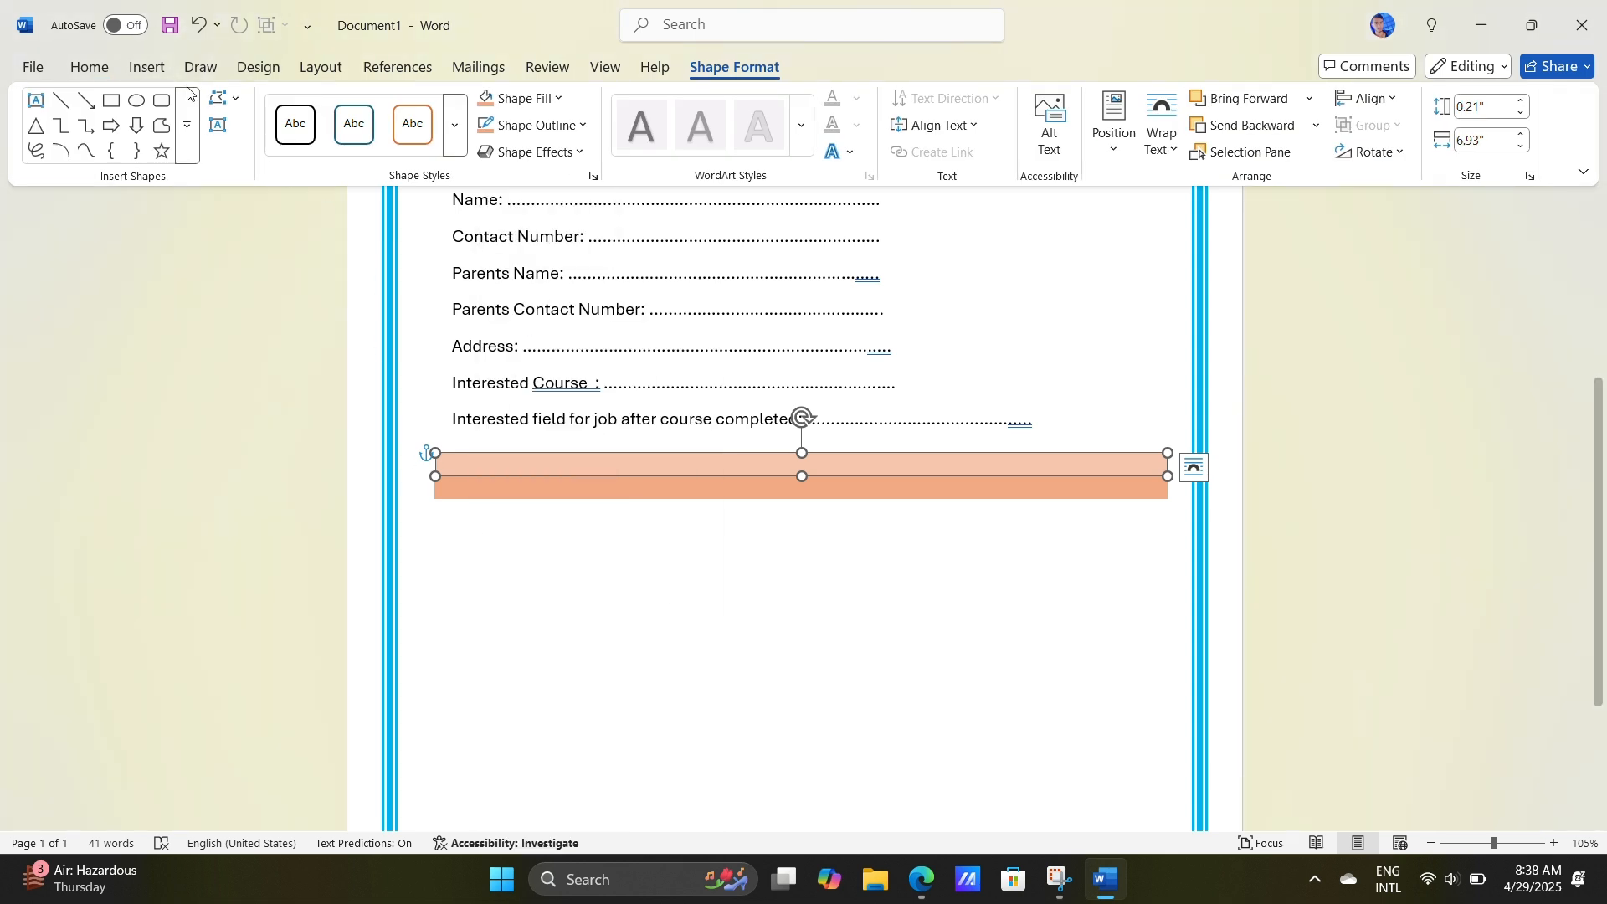
{"action": "left_click", "coordinate": [35, 100]}
{"action": "left_click_drag", "start_coordinate": [477, 536], "coordinate": [687, 602]}
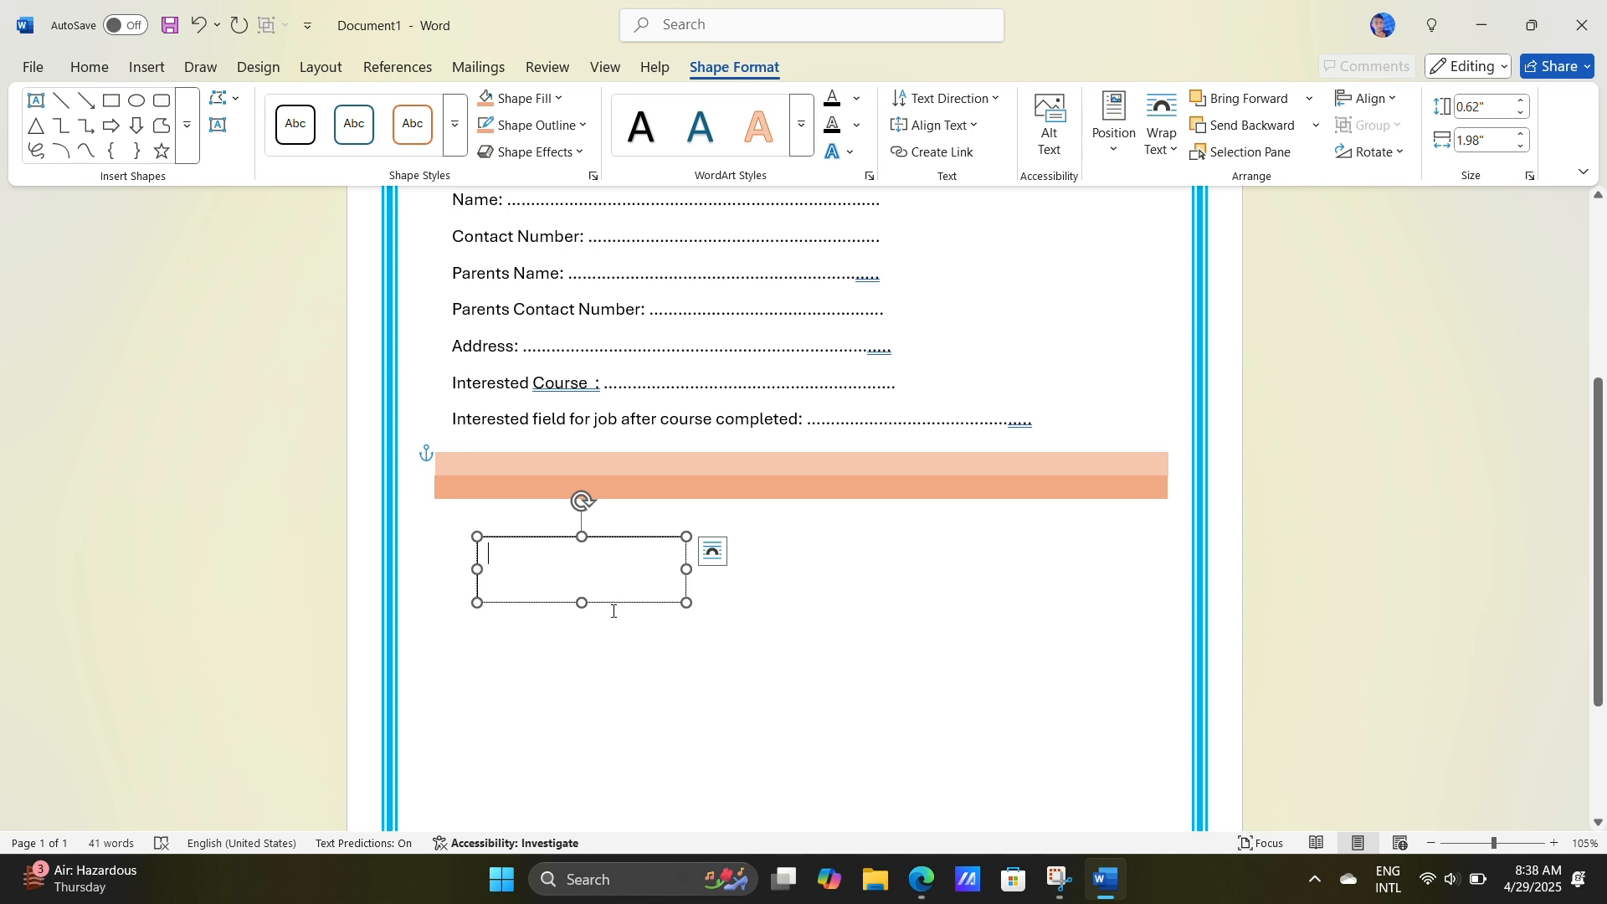
{"action": "key", "text": "ctrl+v"}
{"action": "key", "text": "ctrl+z"}
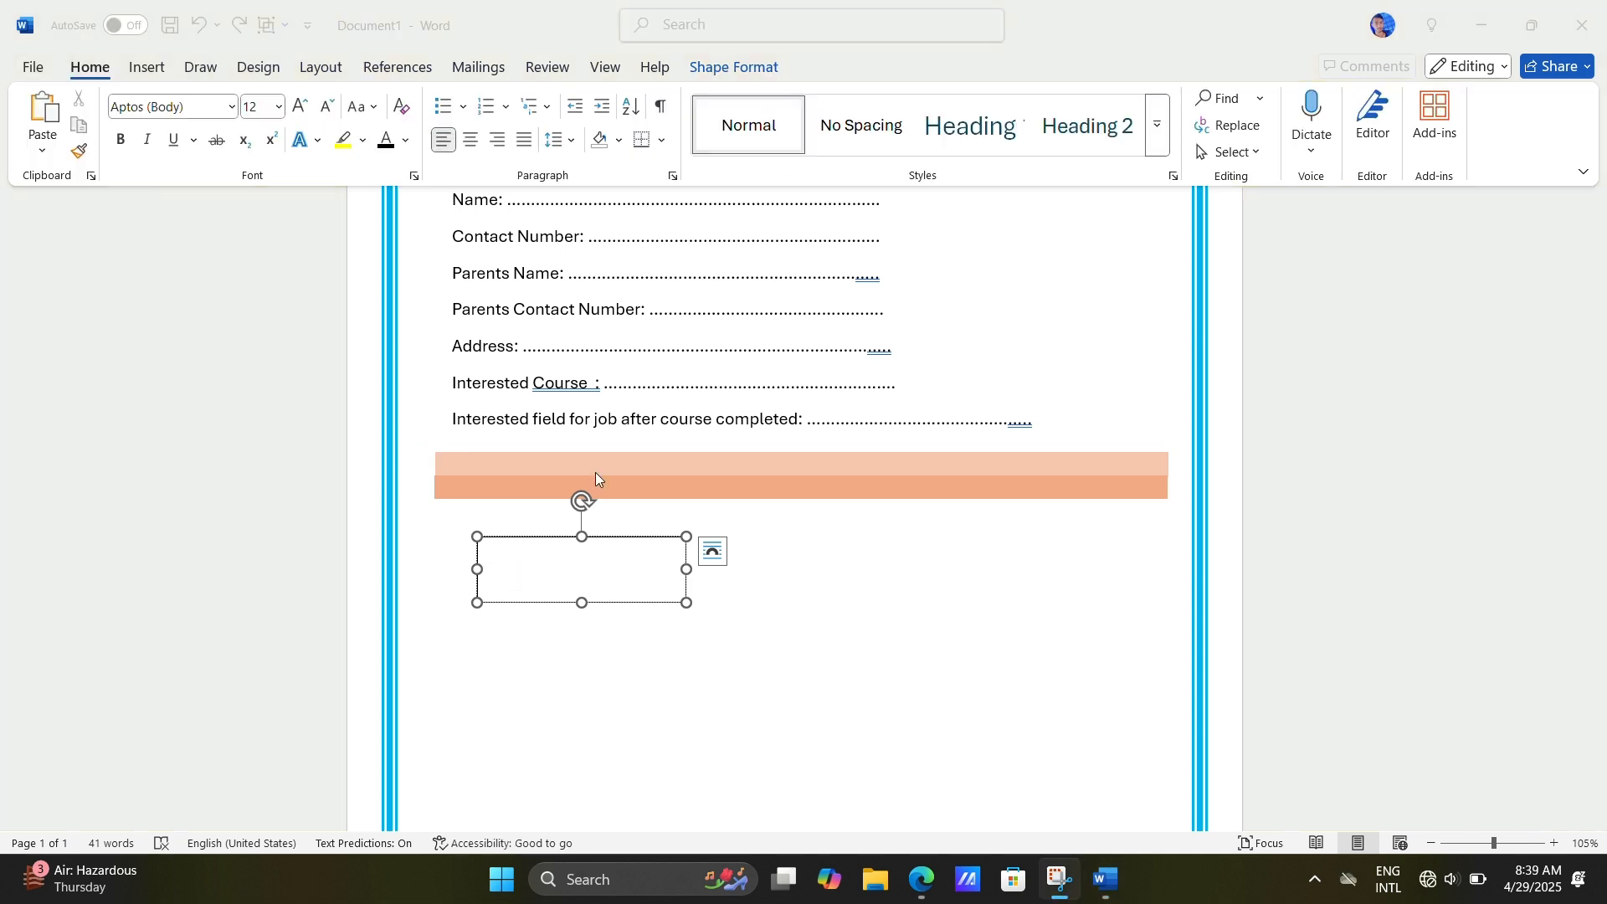
{"action": "left_click", "coordinate": [577, 568]}
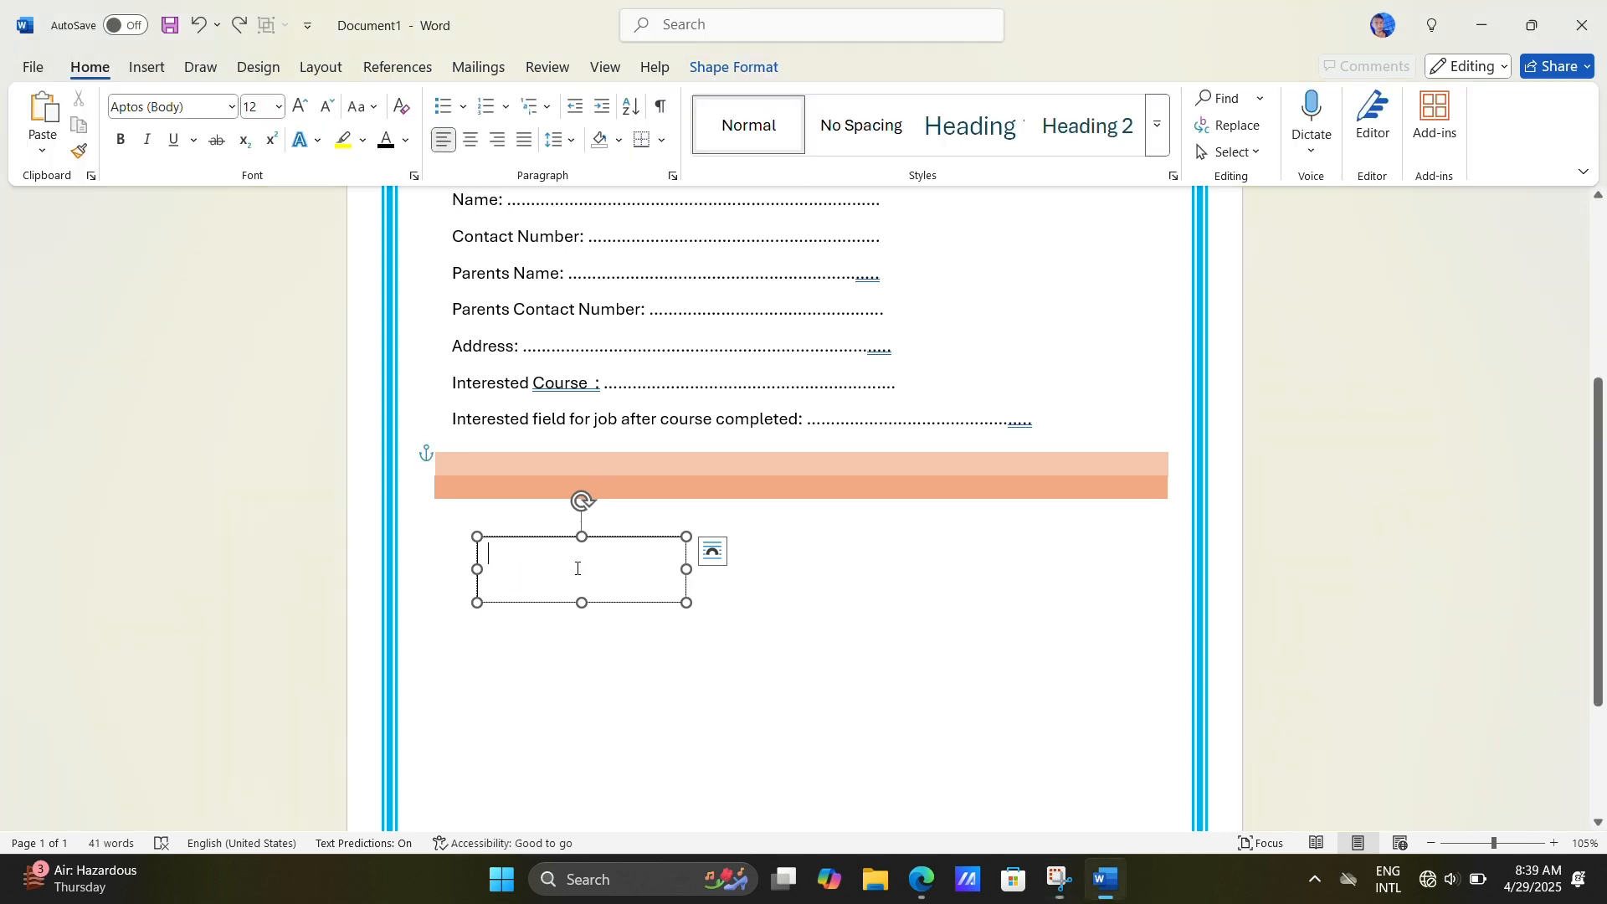
{"action": "key", "text": "ctrl+a"}
{"action": "type", "text": "dsg"}
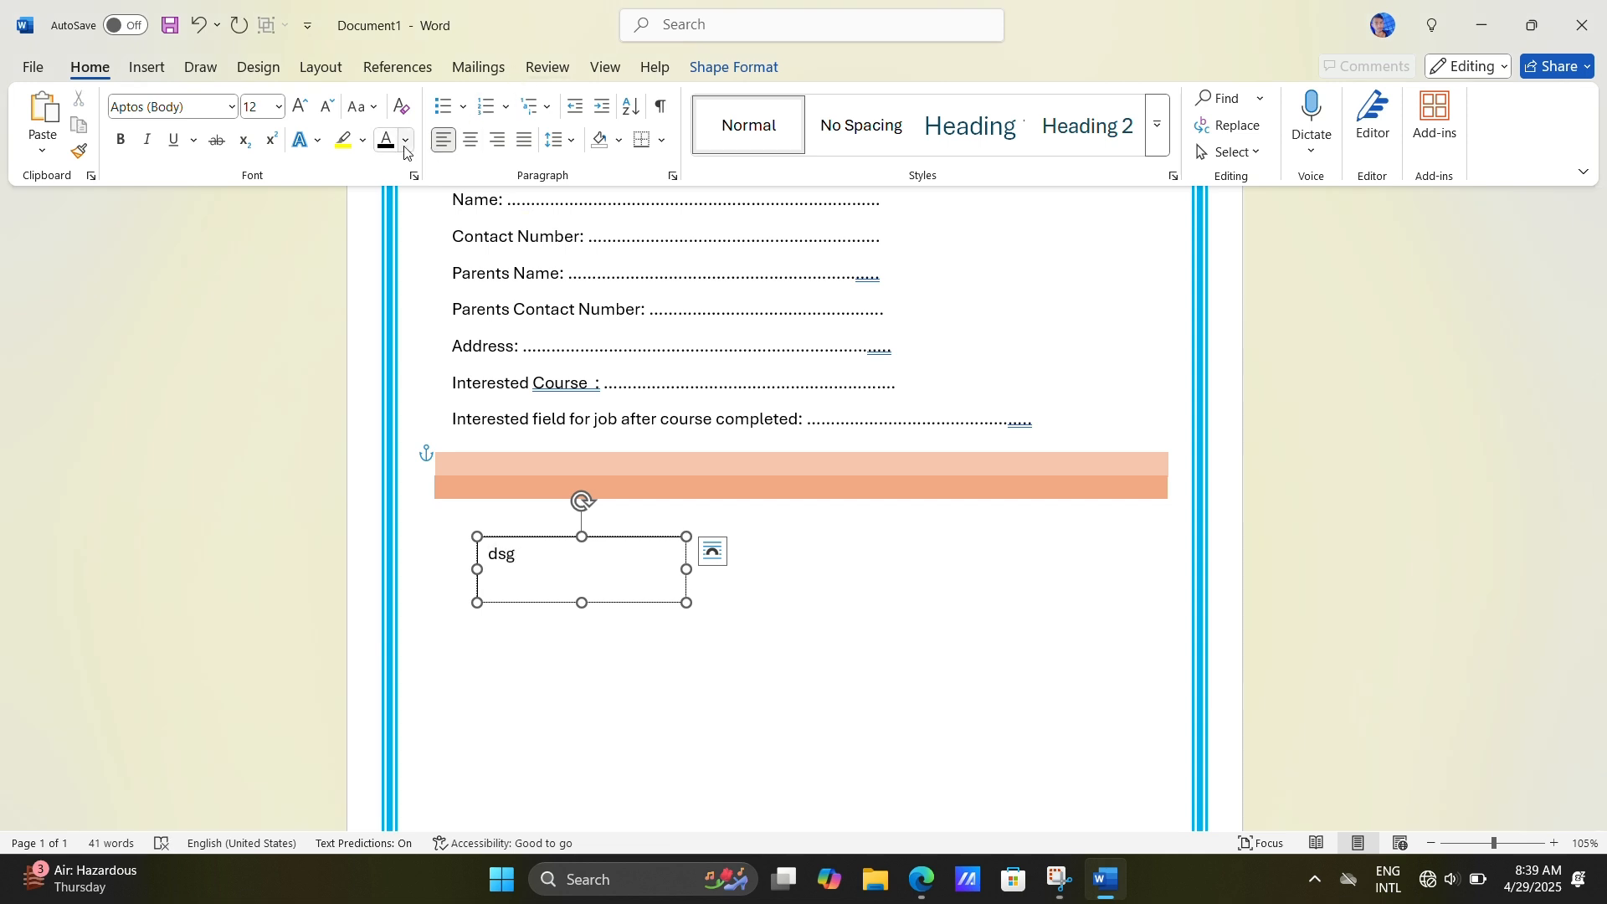
{"action": "key", "text": "BackSpace"}
{"action": "key", "text": "BackSpace"}
{"action": "key", "text": "ctrl+a"}
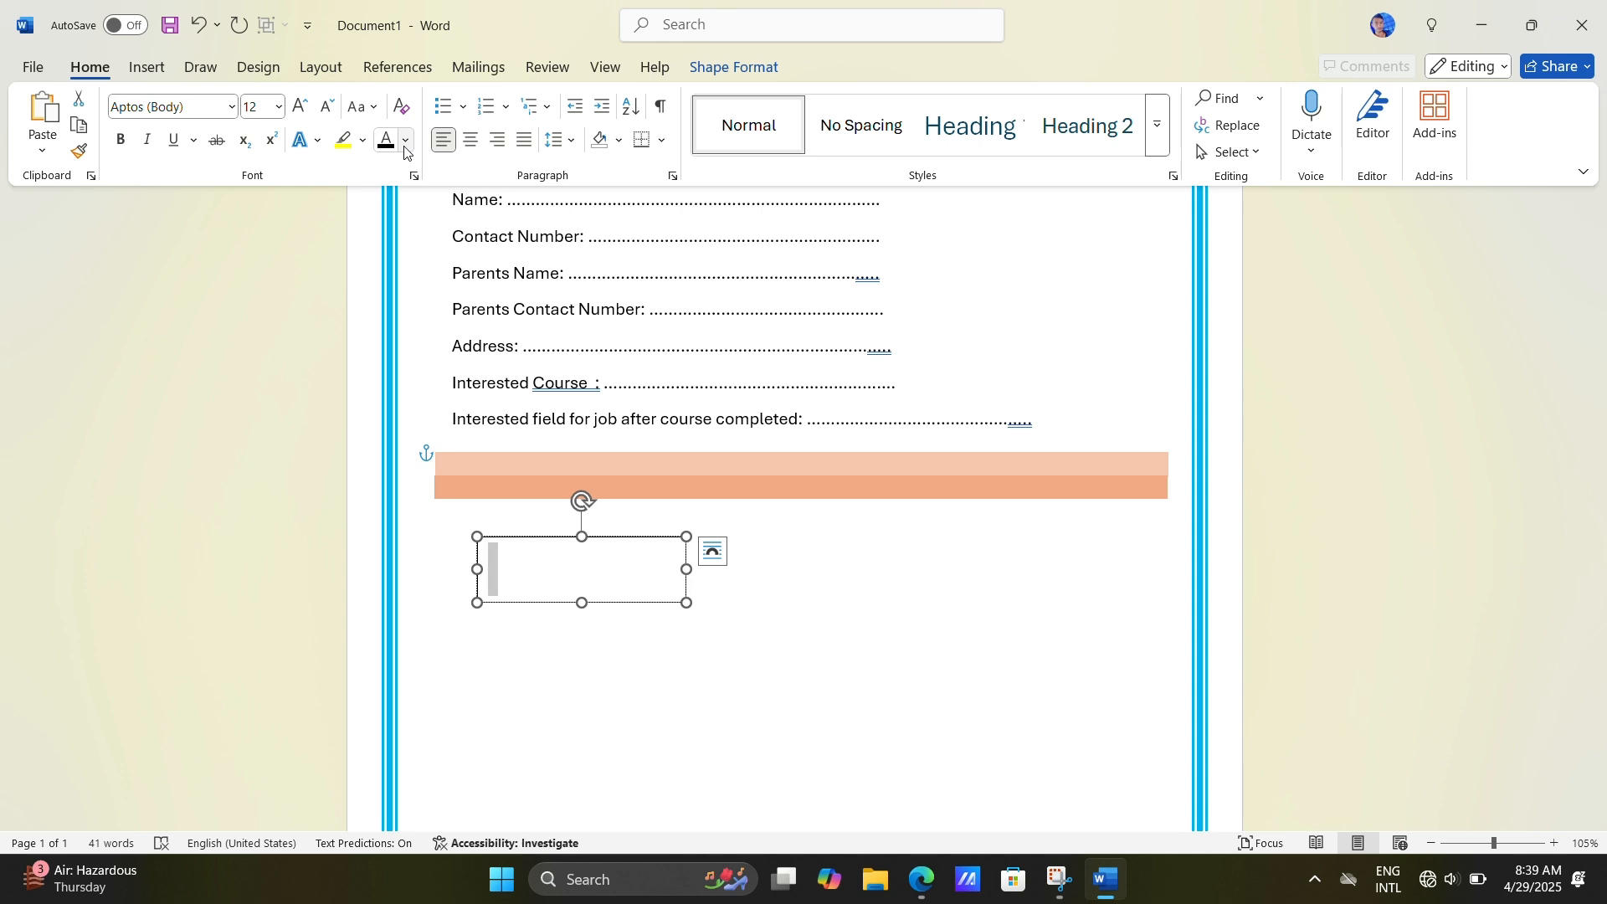
{"action": "key", "text": "BackSpace"}
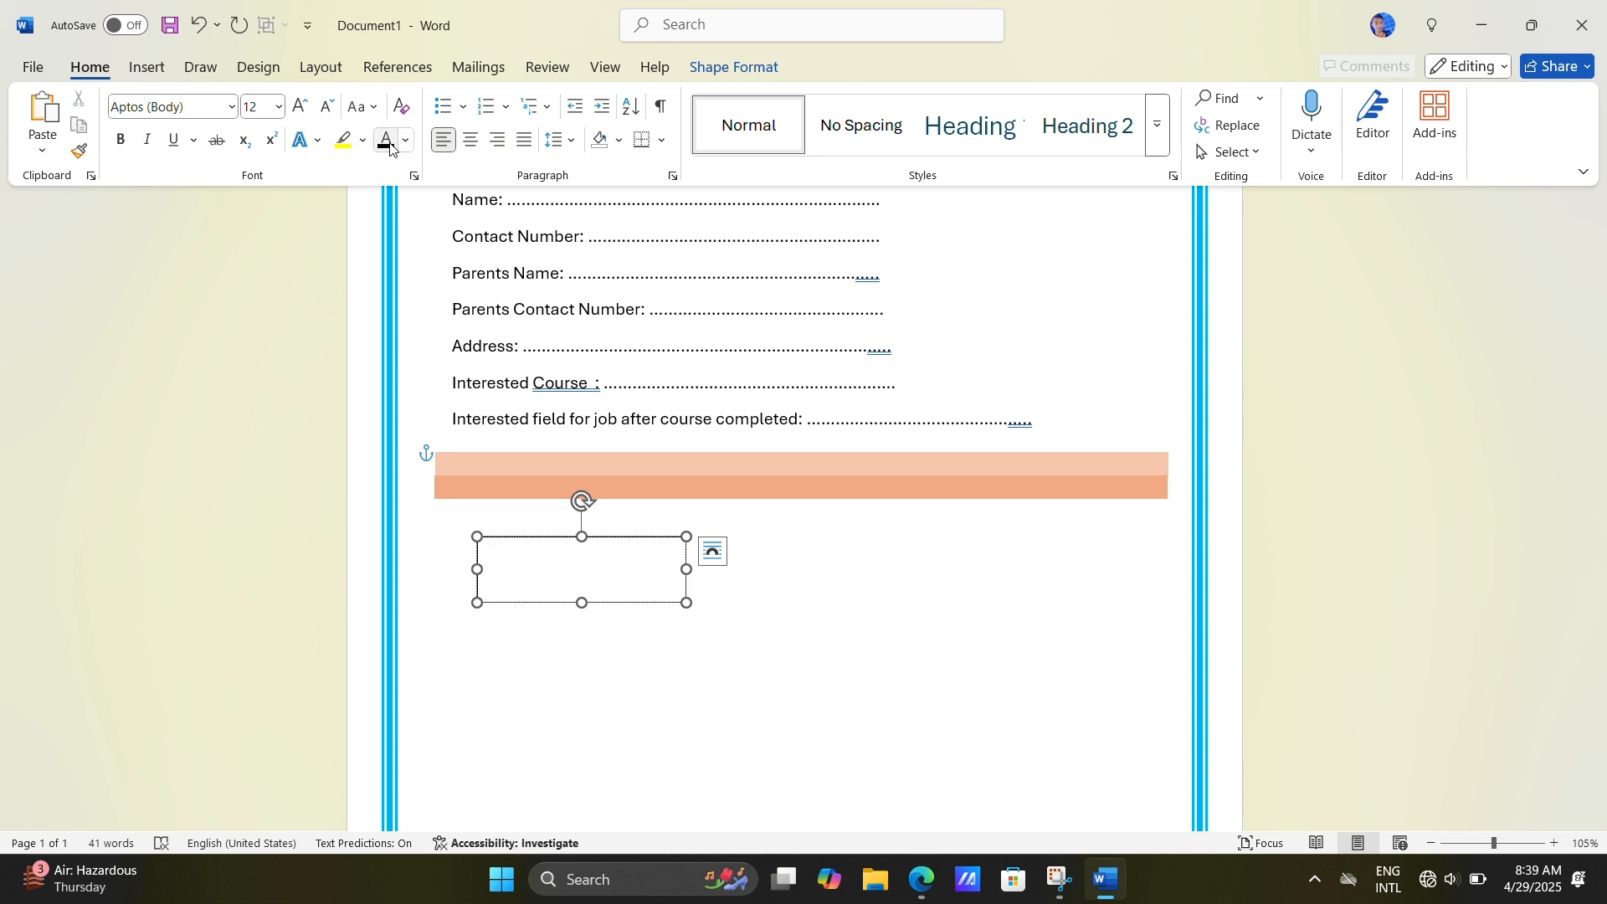
{"action": "left_click", "coordinate": [387, 146]}
{"action": "key", "text": "ctrl+a"}
{"action": "type", "text": "c"}
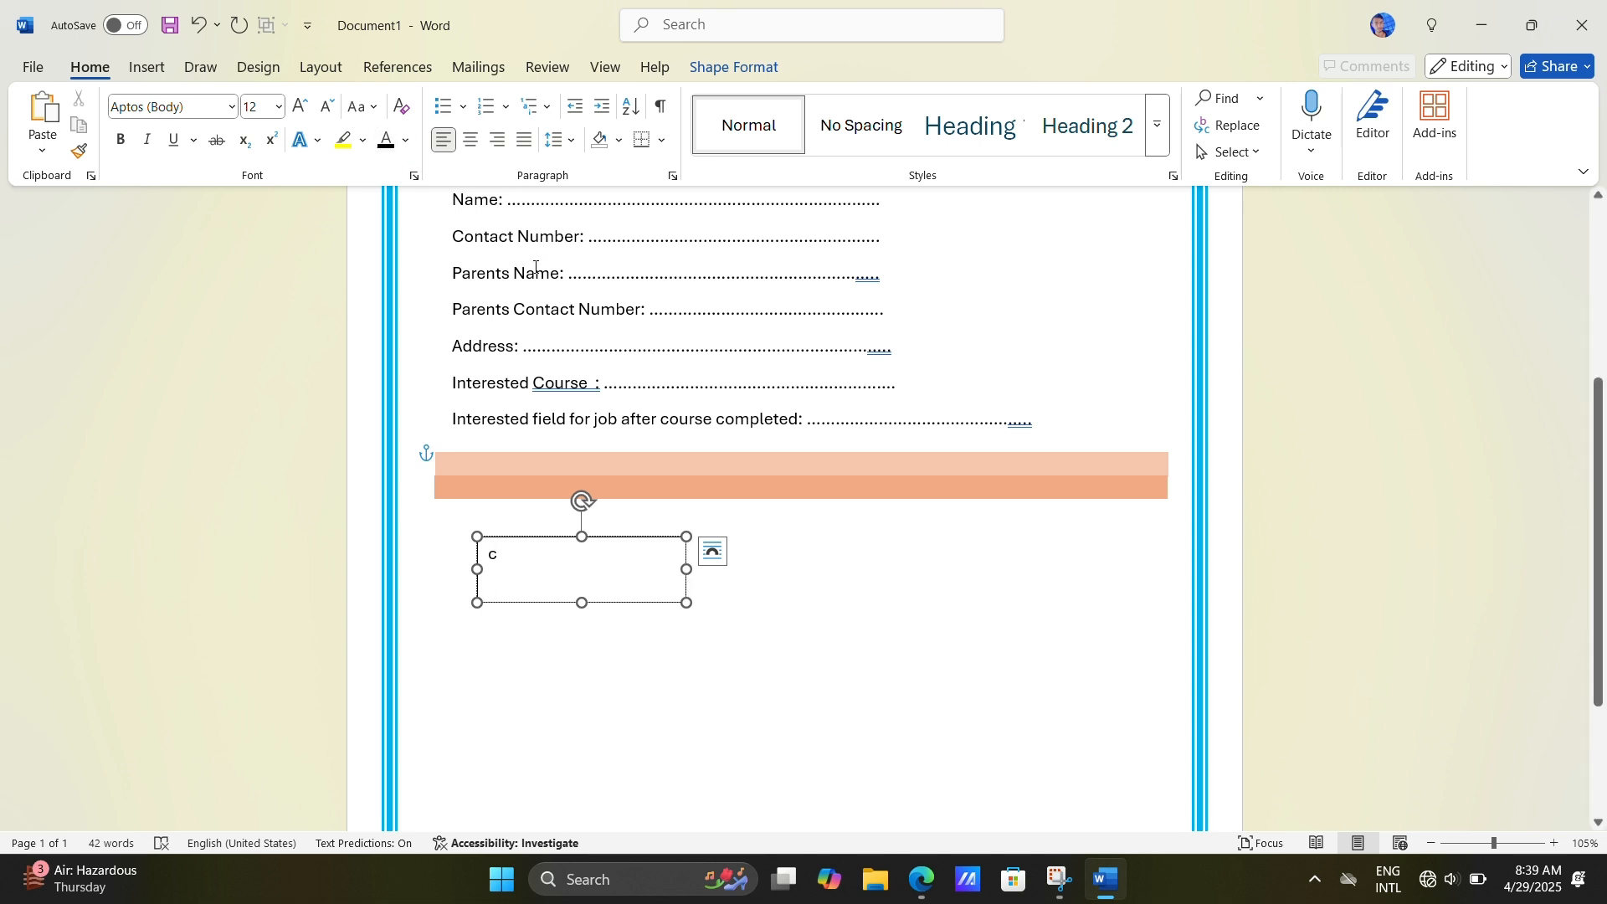
{"action": "key", "text": "ctrl+a"}
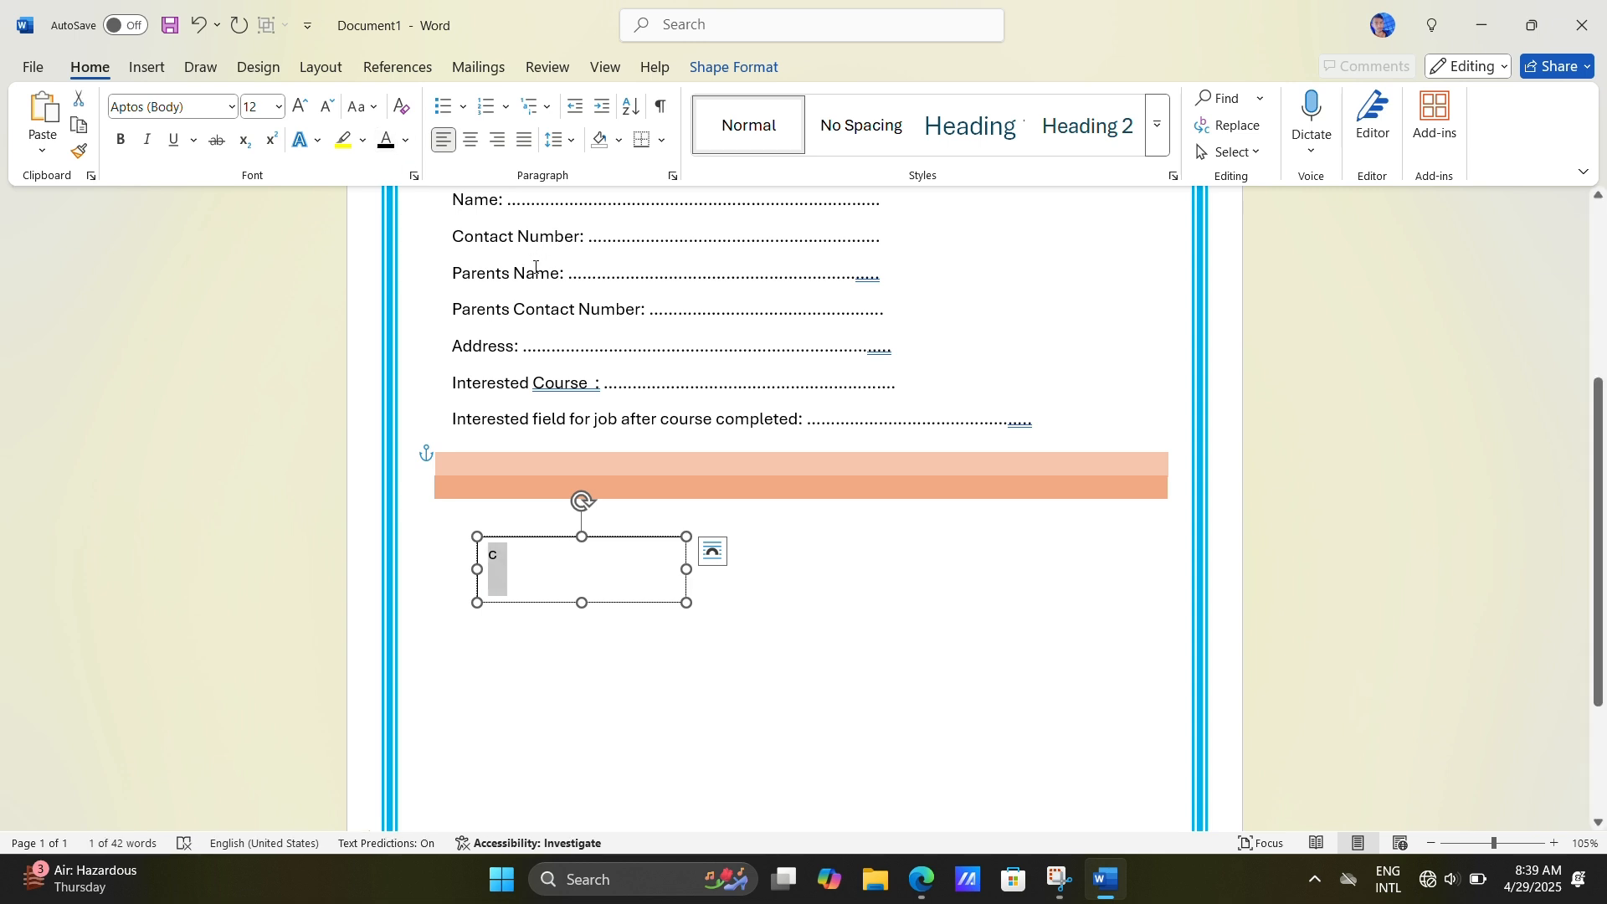
{"action": "key", "text": "BackSpace"}
Step: Enter "Academic Qualification" as the text of the new text box
{"action": "type", "text": "S"}
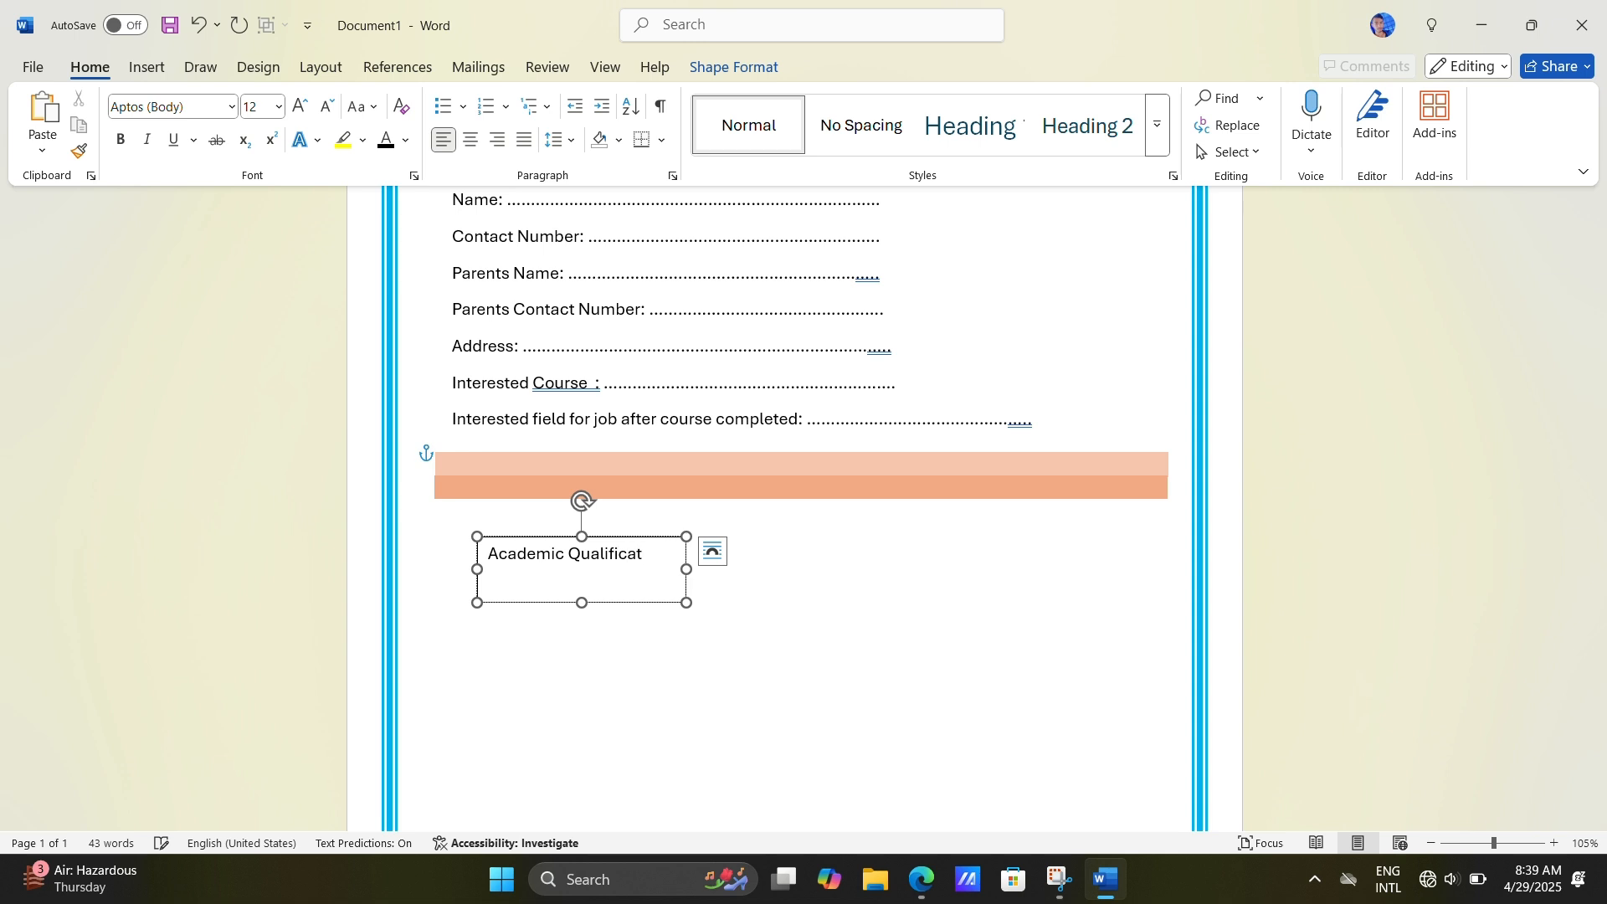
{"action": "type", "text": "ion"}
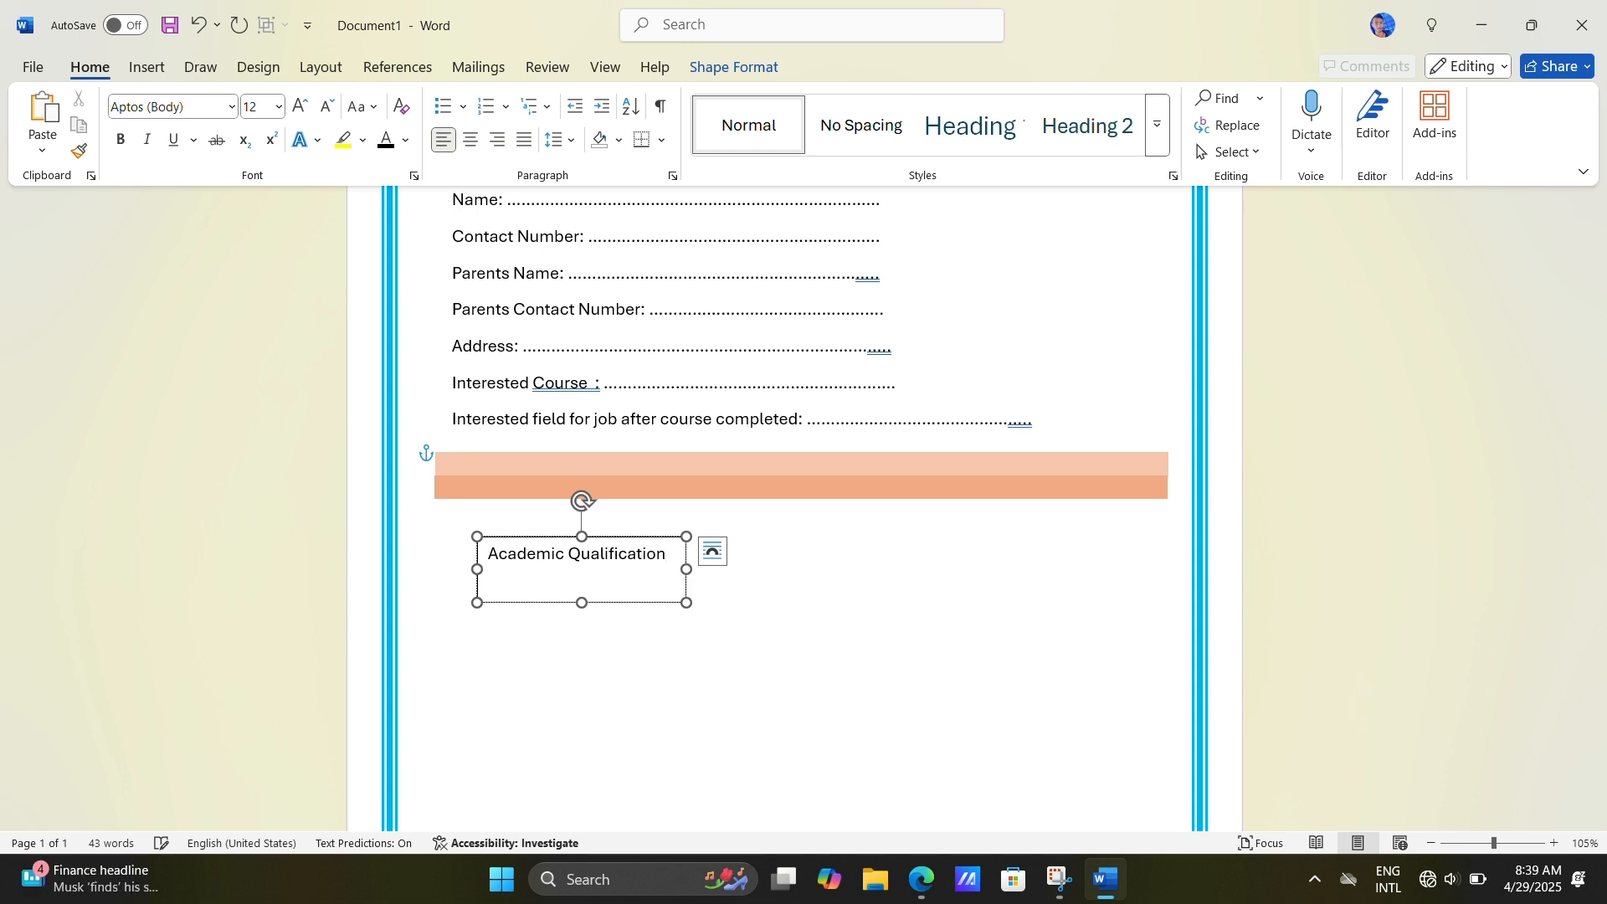
{"action": "left_click", "coordinate": [706, 26]}
{"action": "left_click", "coordinate": [598, 584]}
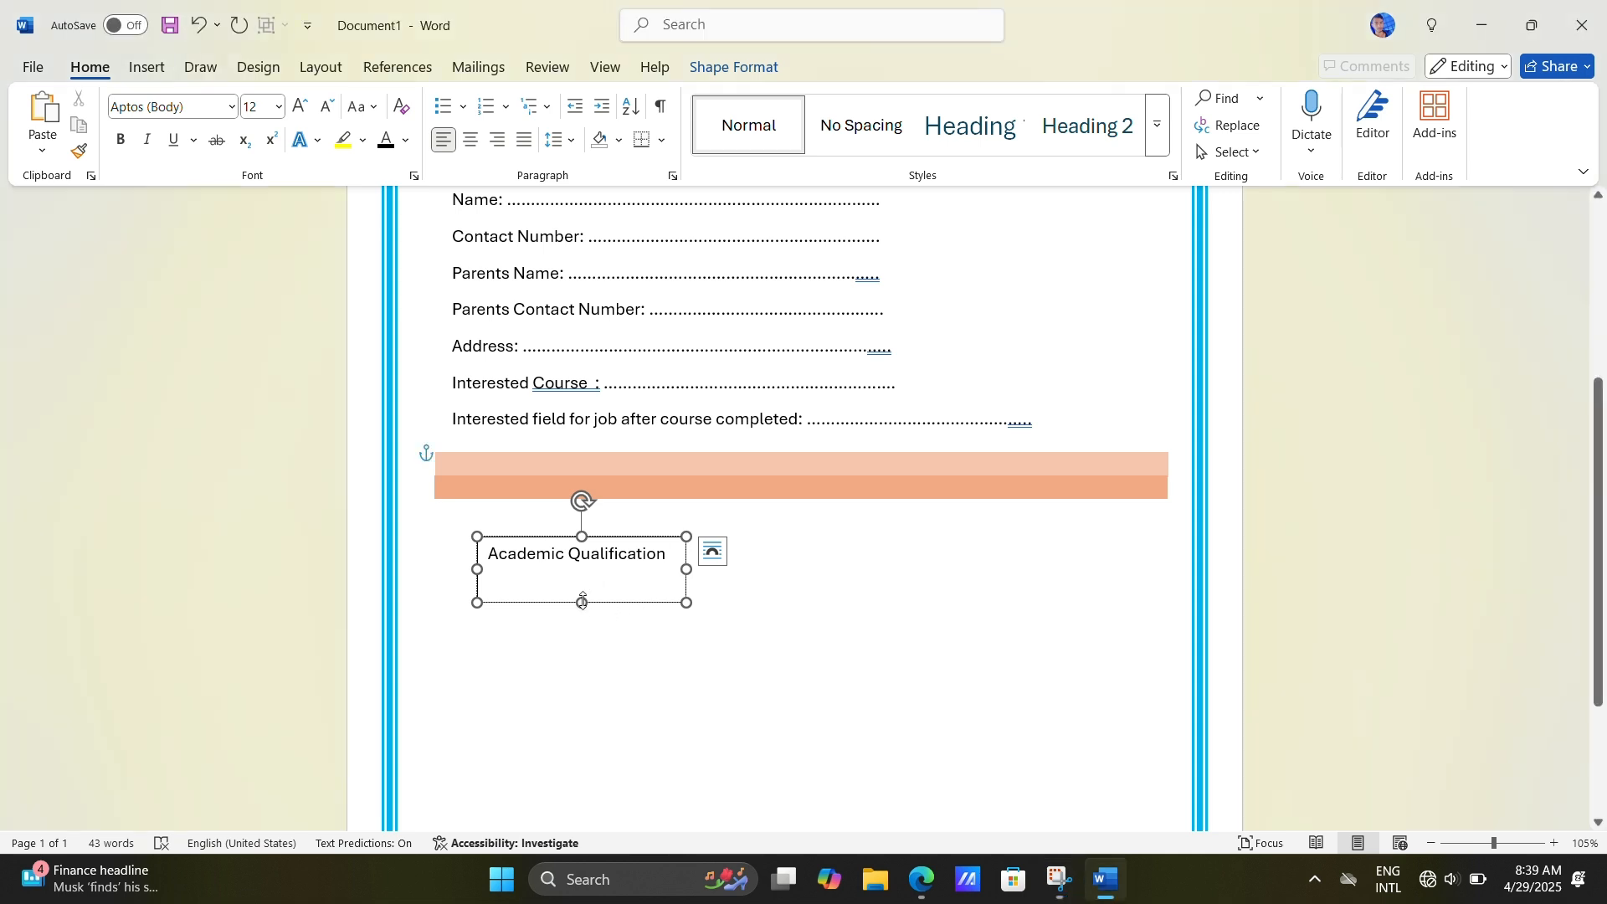
Step: Reduce the Academic Qualification text box to about 0.32" high and move it onto the start of the orange bars
{"action": "left_click_drag", "start_coordinate": [583, 601], "coordinate": [610, 567]}
{"action": "left_click_drag", "start_coordinate": [609, 561], "coordinate": [617, 461]}
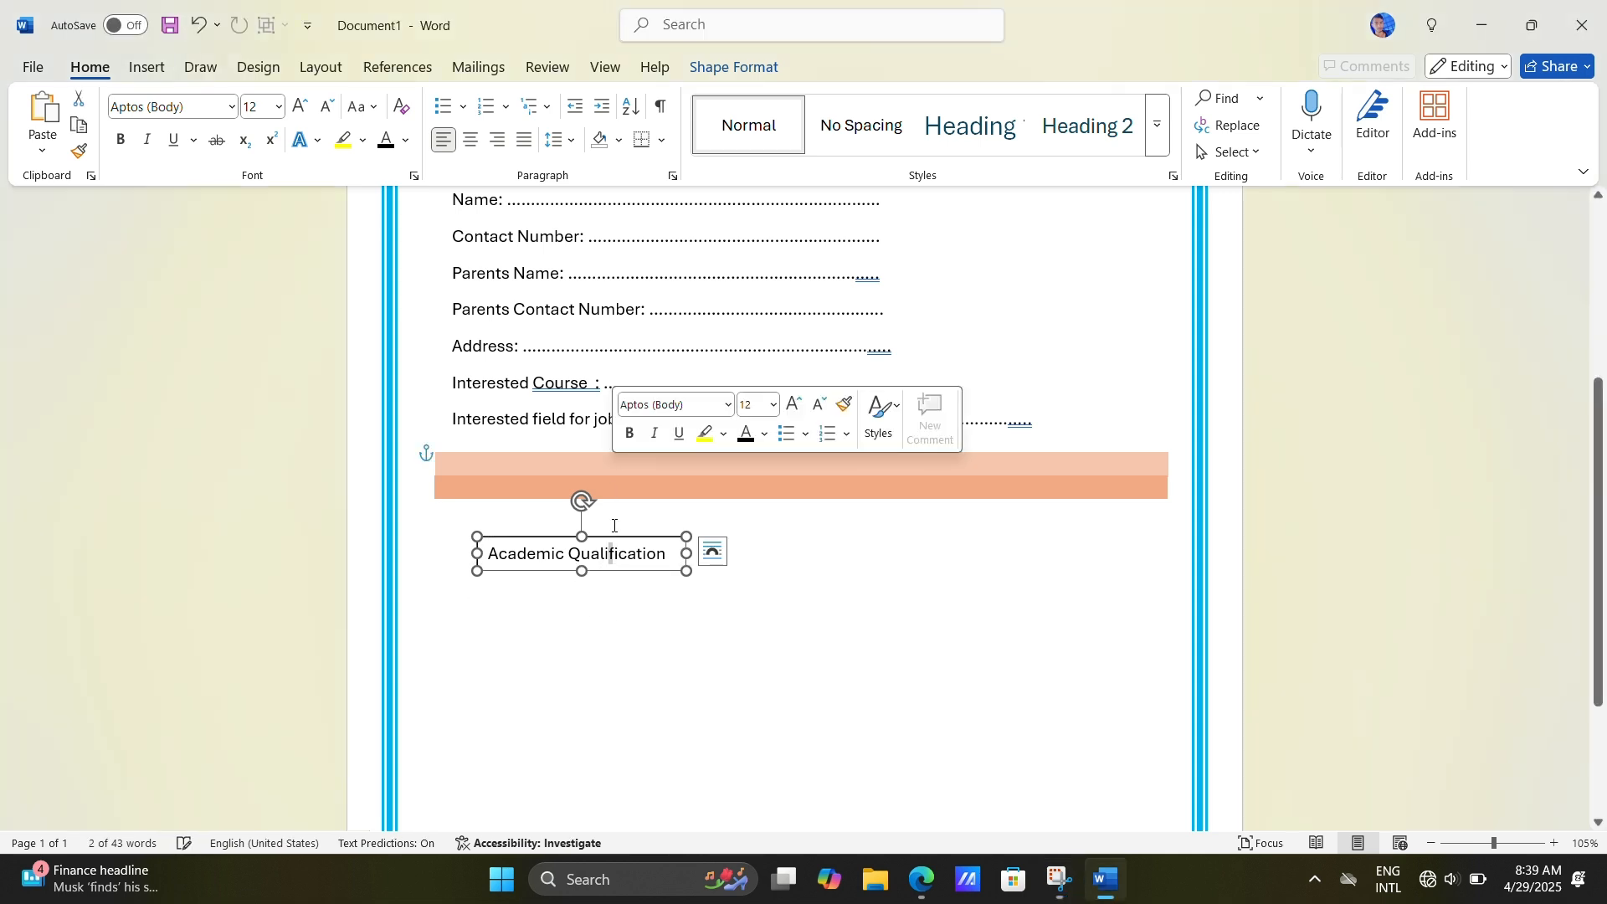
{"action": "left_click", "coordinate": [712, 551]}
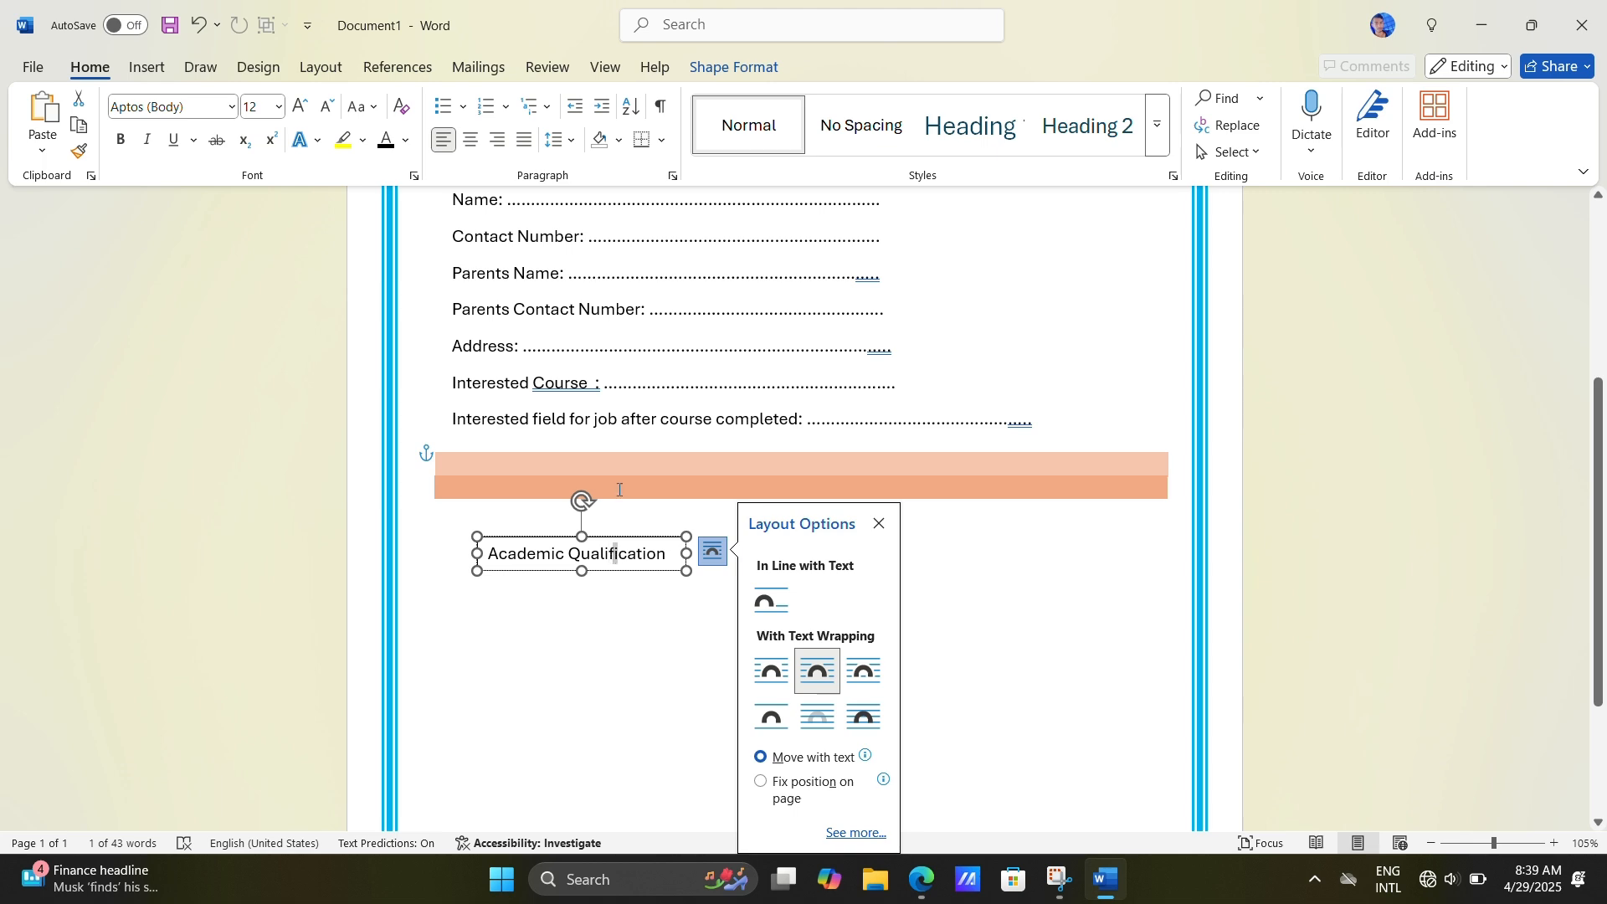
{"action": "left_click_drag", "start_coordinate": [619, 536], "coordinate": [594, 453]}
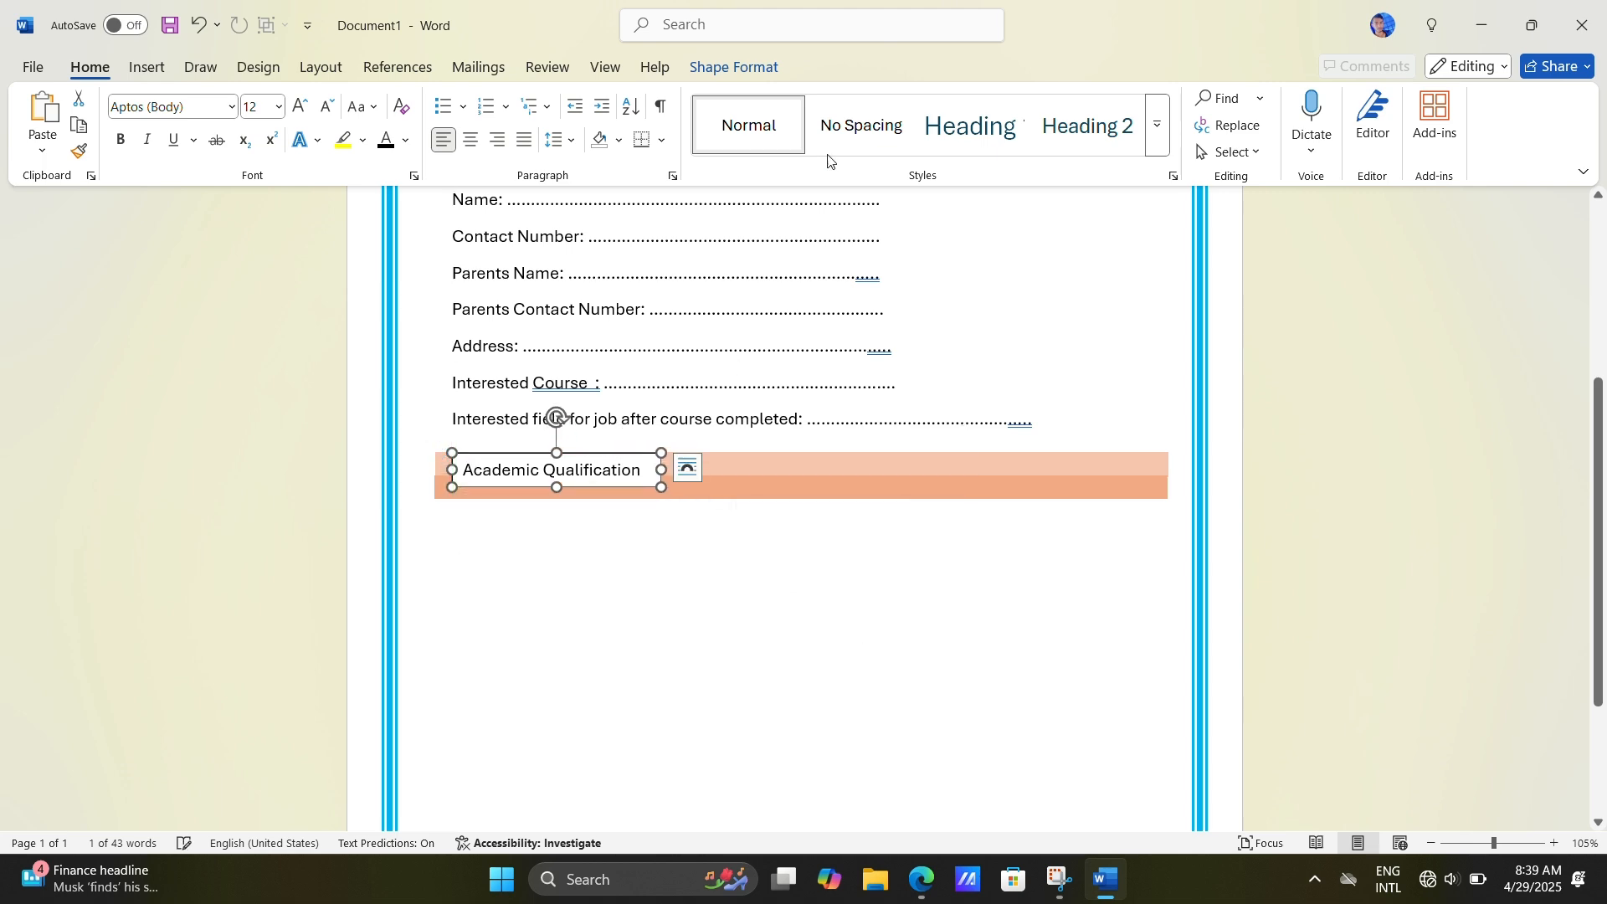
Step: Apply the black-text transparent preset style without outline to the heading's text box and nudge it down to centre it on the bars
{"action": "scroll", "coordinate": [634, 122], "scroll_direction": "down", "scroll_amount": 10}
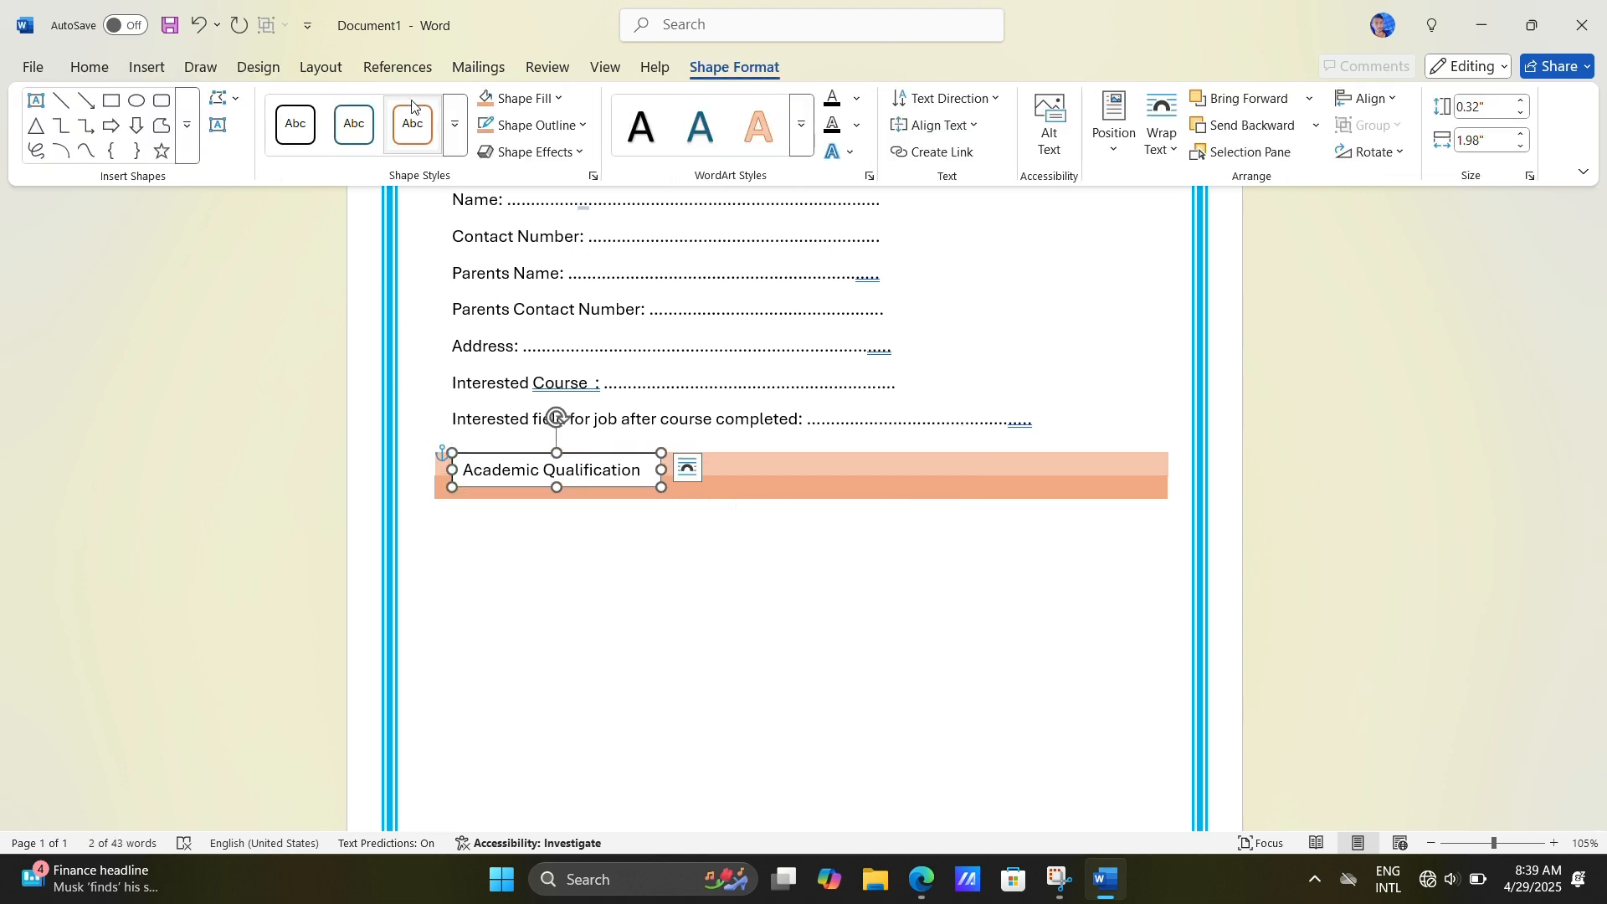
{"action": "left_click", "coordinate": [455, 125]}
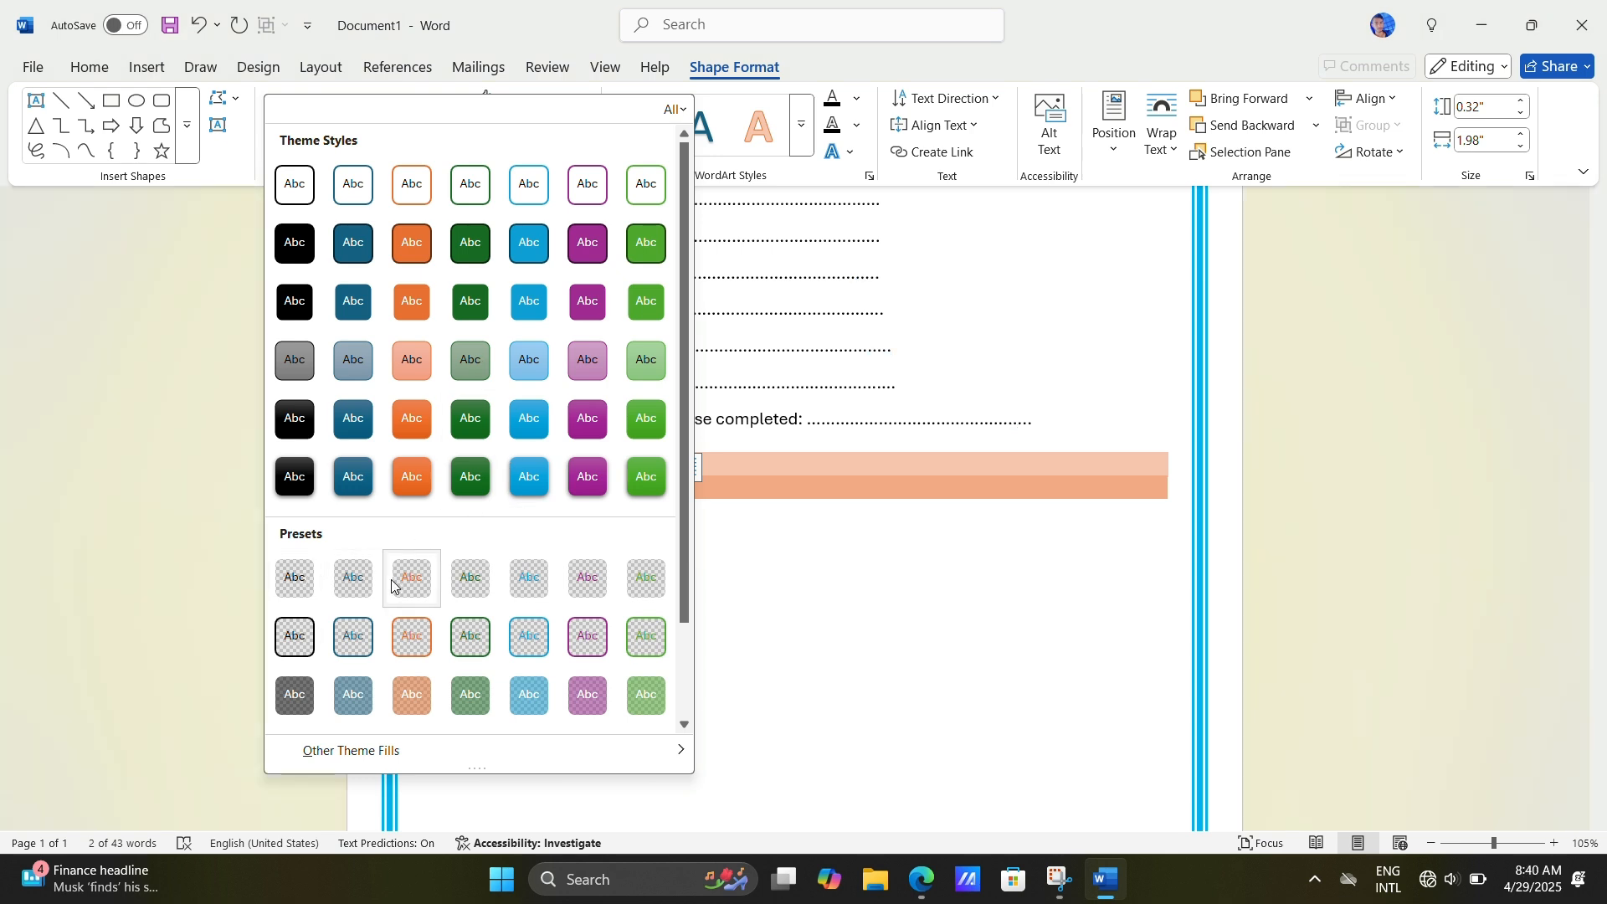
{"action": "left_click", "coordinate": [295, 578]}
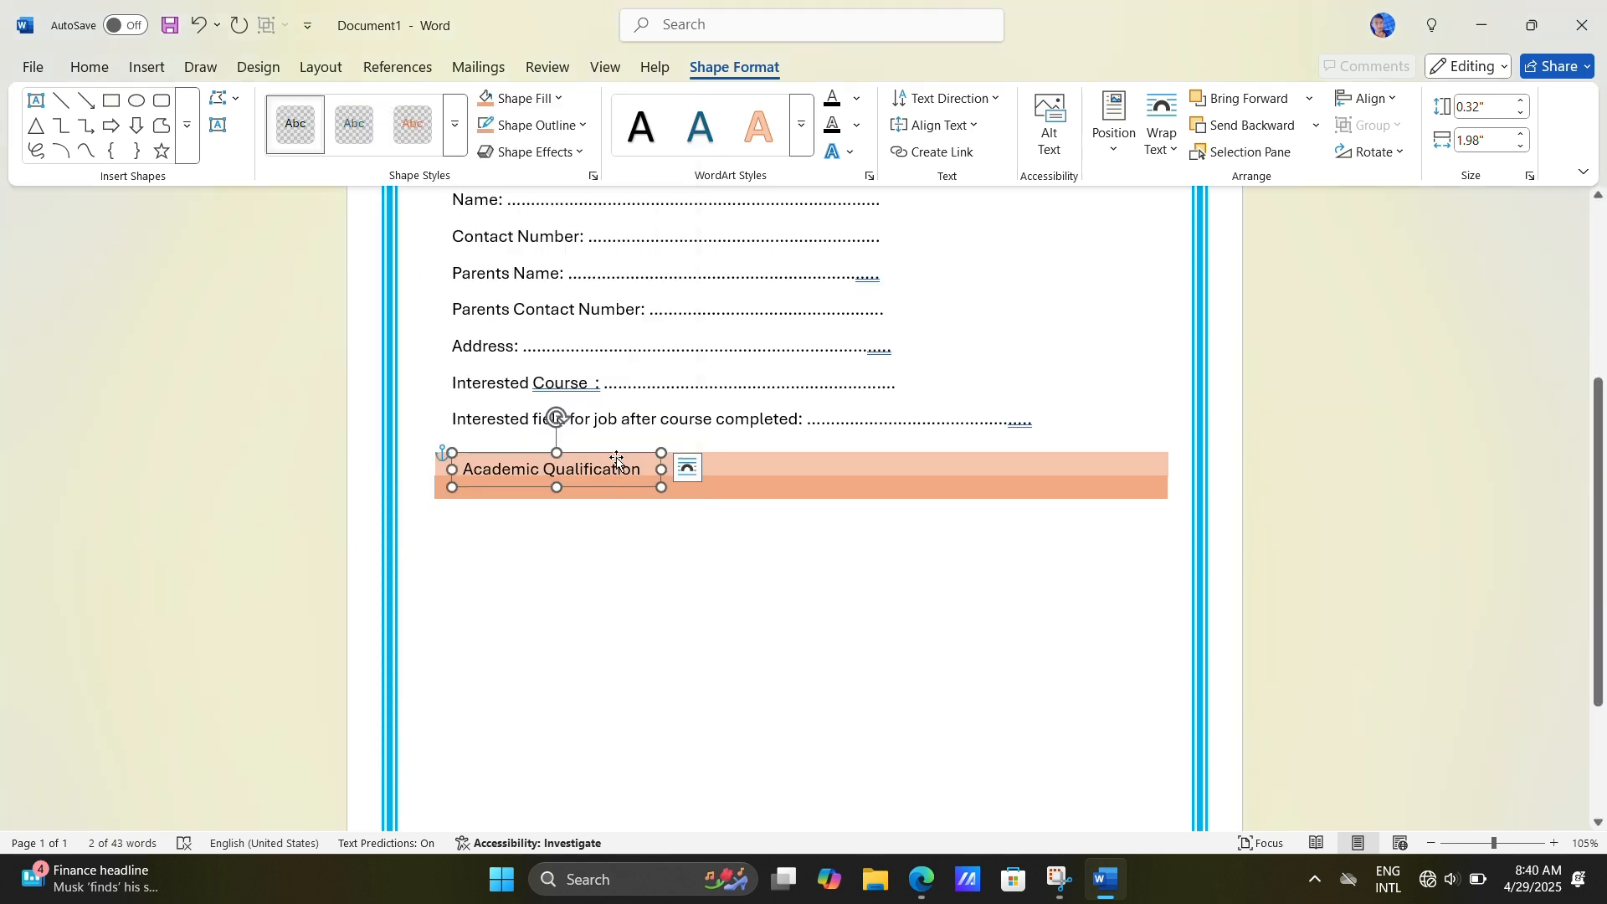
{"action": "left_click_drag", "start_coordinate": [616, 459], "coordinate": [620, 465]}
{"action": "left_click", "coordinate": [617, 590]}
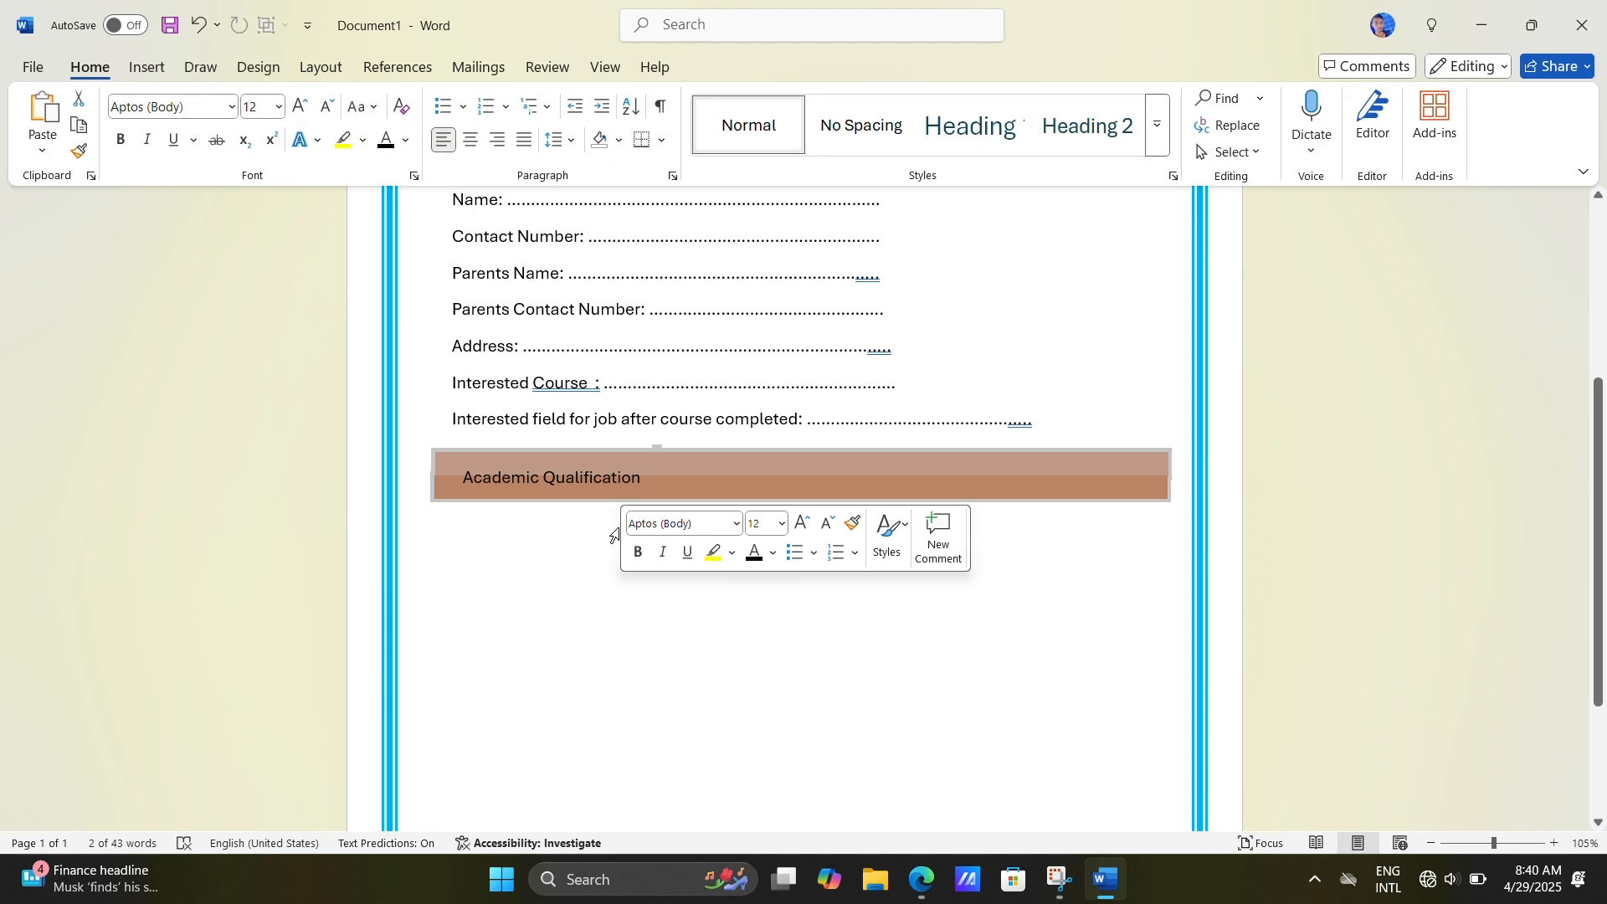
{"action": "double_click", "coordinate": [605, 610]}
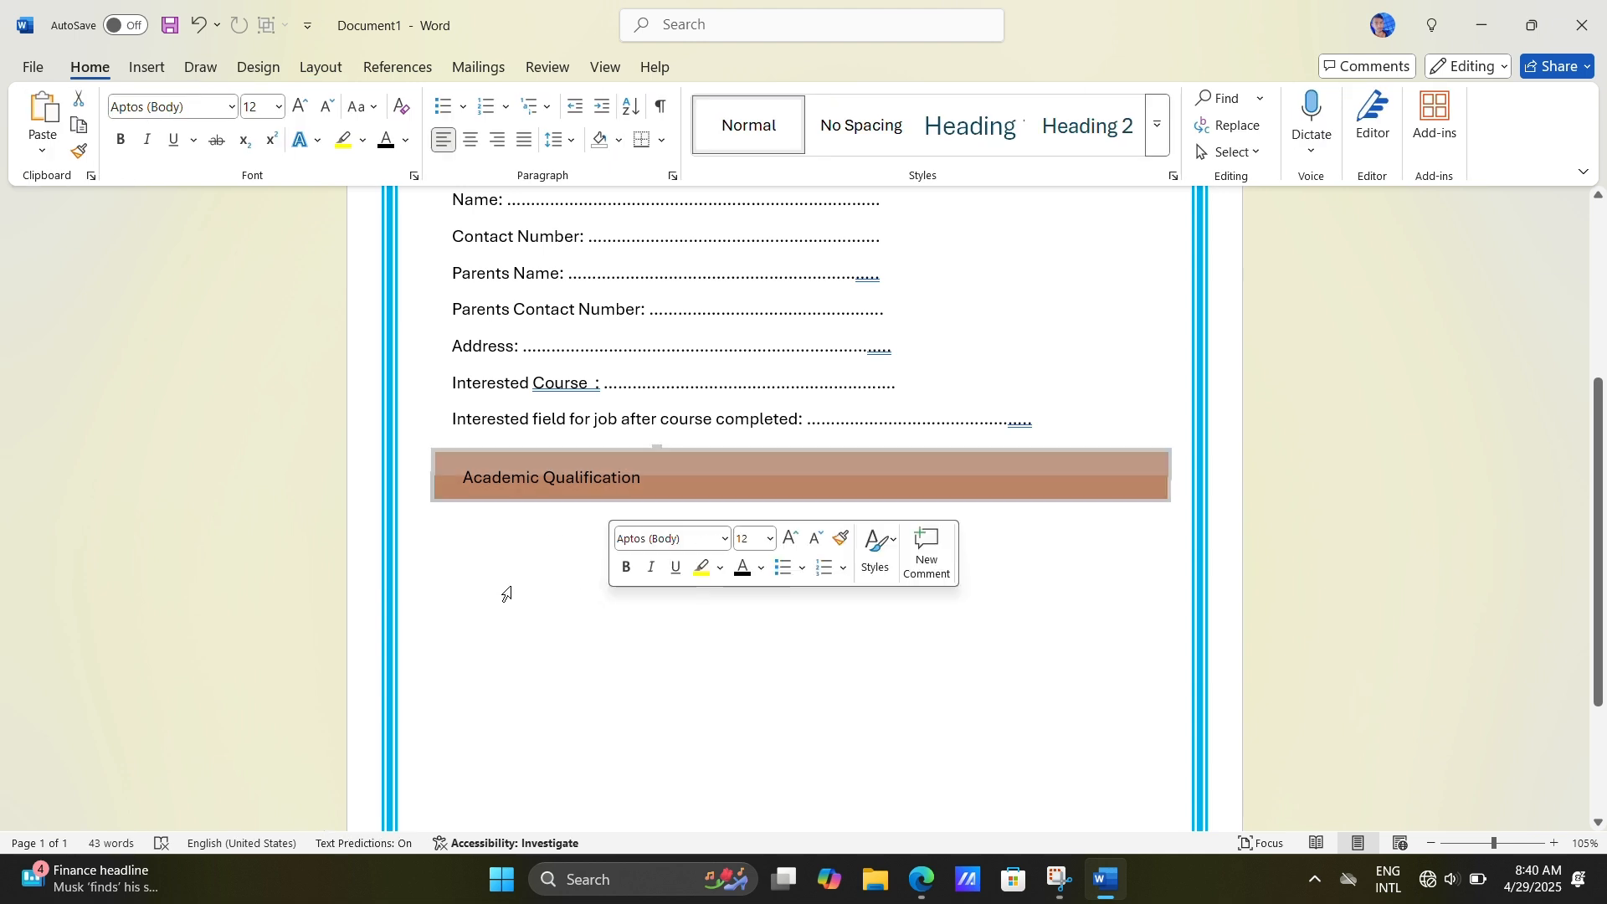
{"action": "left_click", "coordinate": [147, 68]}
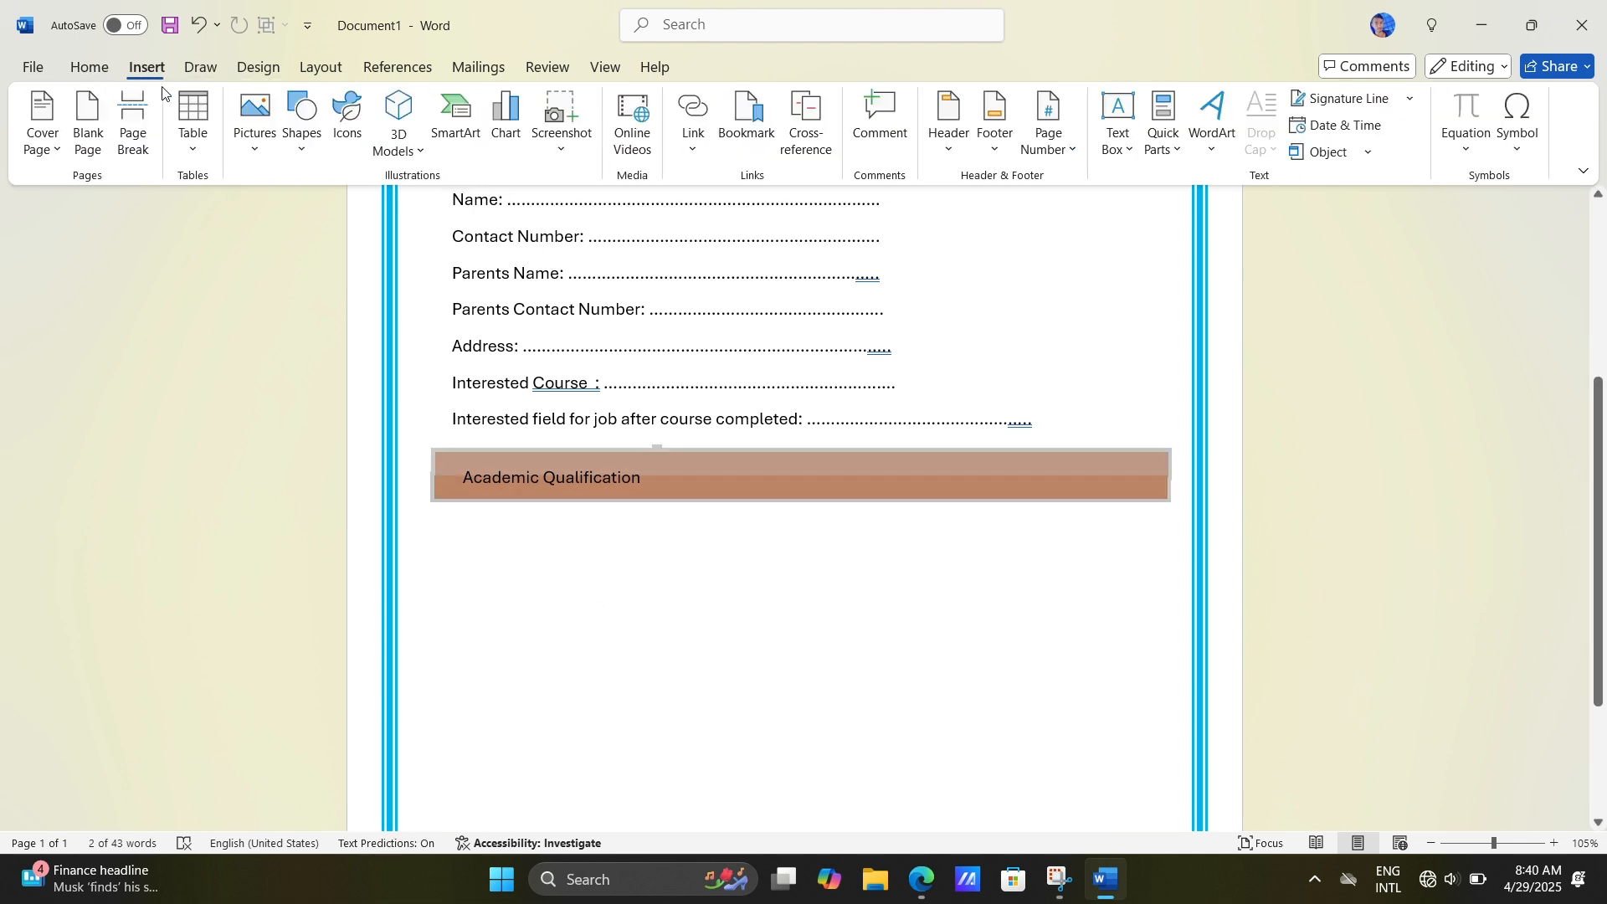
{"action": "left_click", "coordinate": [193, 121]}
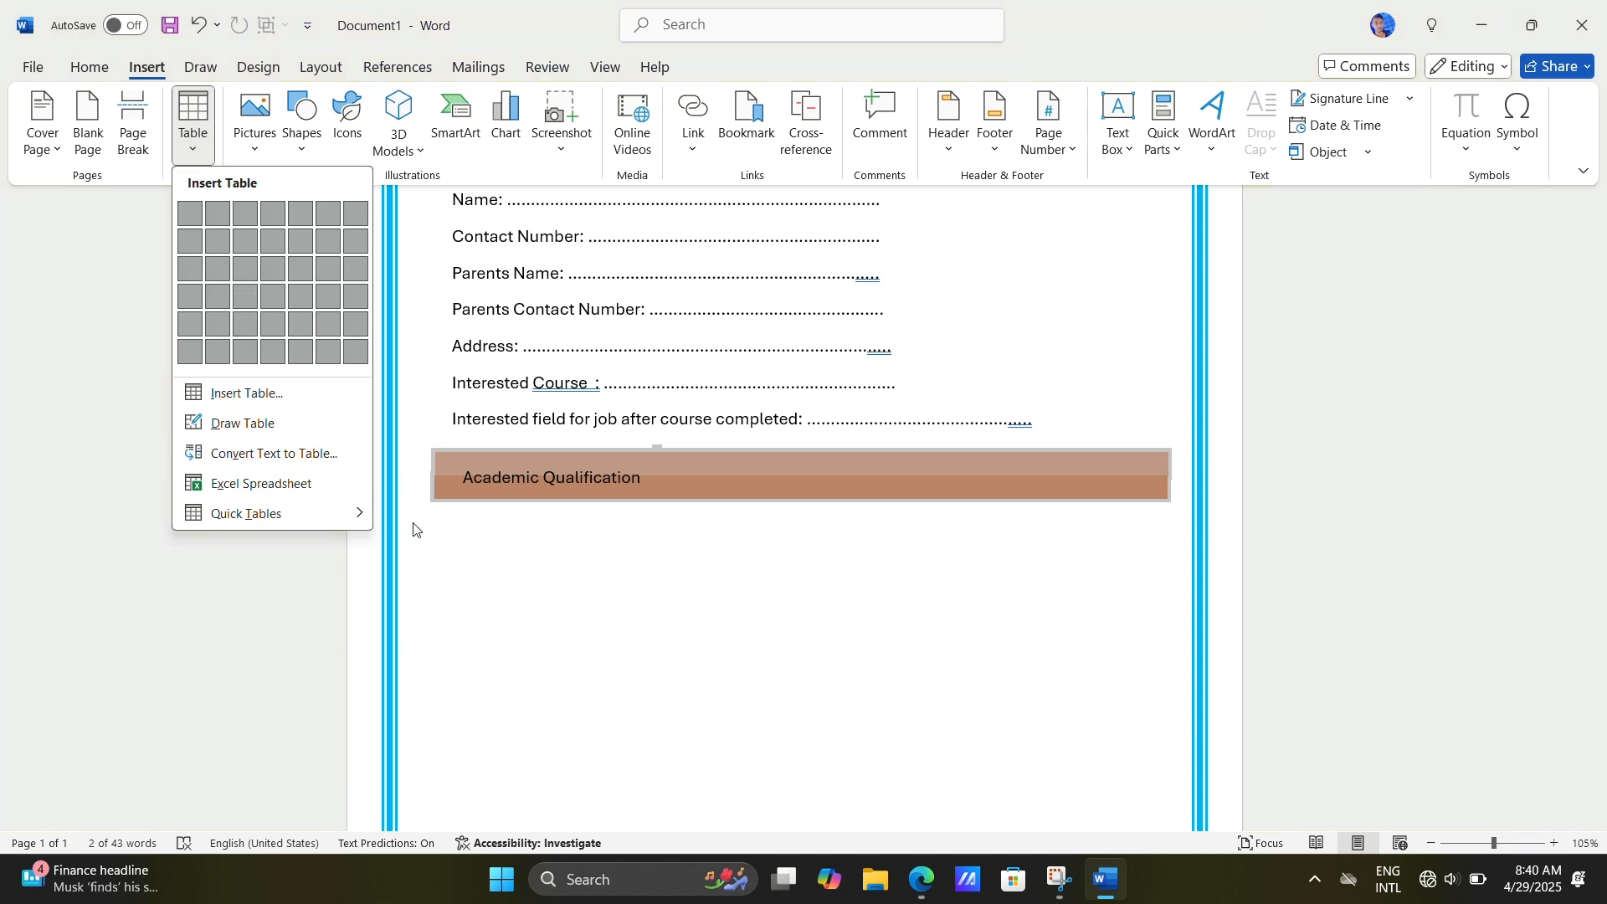
{"action": "left_click", "coordinate": [477, 554]}
{"action": "double_click", "coordinate": [468, 572]}
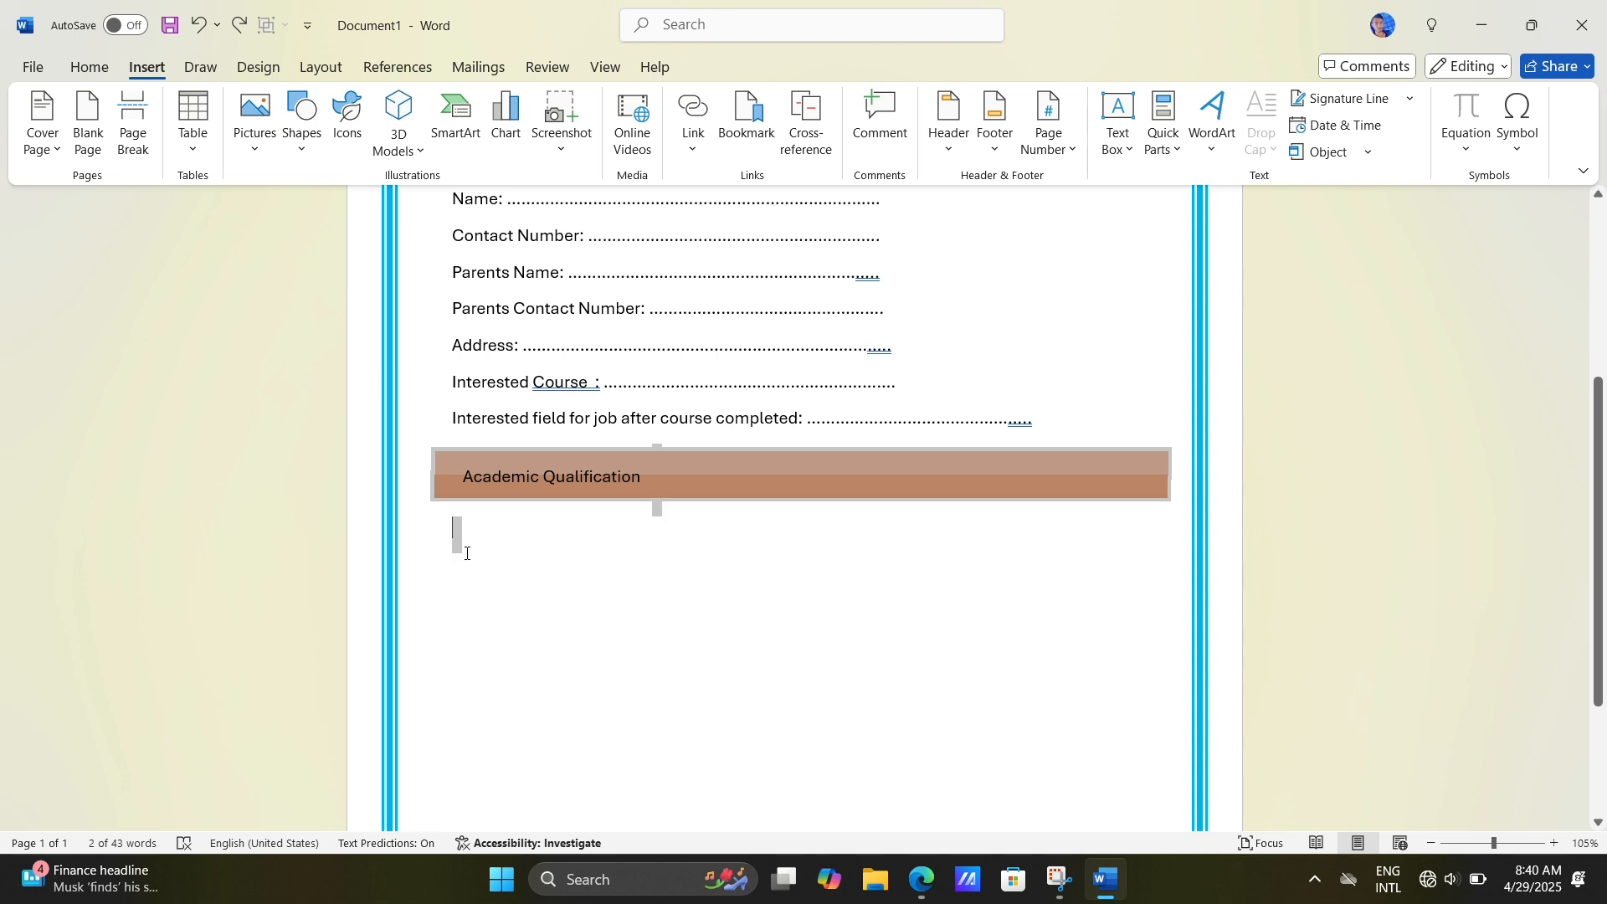
{"action": "triple_click", "coordinate": [465, 555]}
{"action": "left_click", "coordinate": [468, 555]}
{"action": "triple_click", "coordinate": [472, 555]}
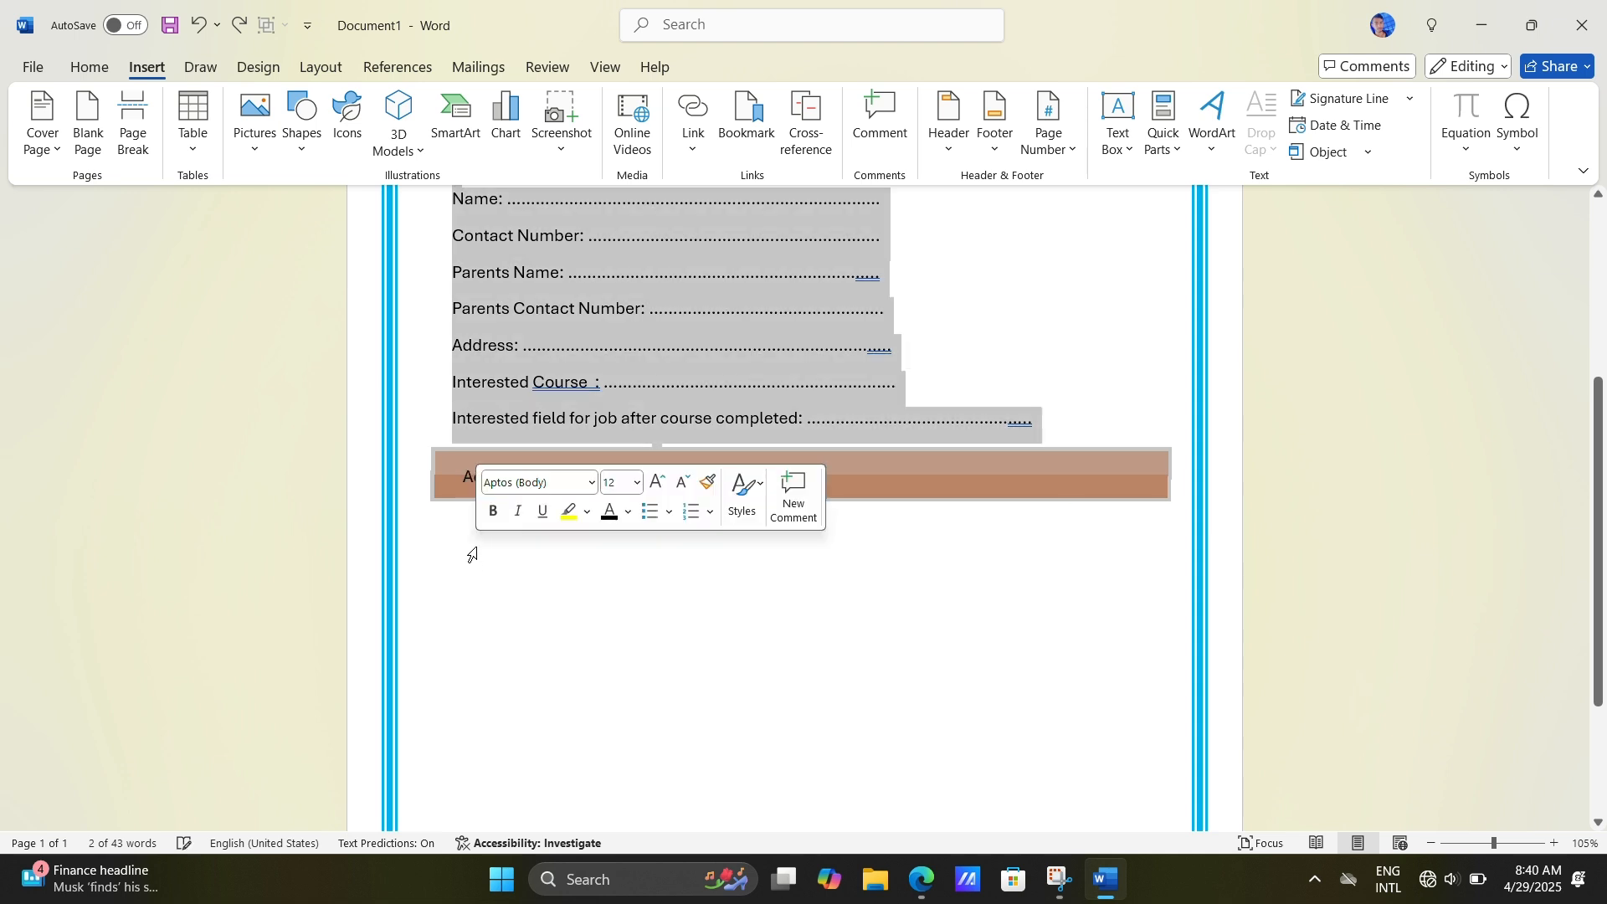
{"action": "left_click", "coordinate": [470, 556]}
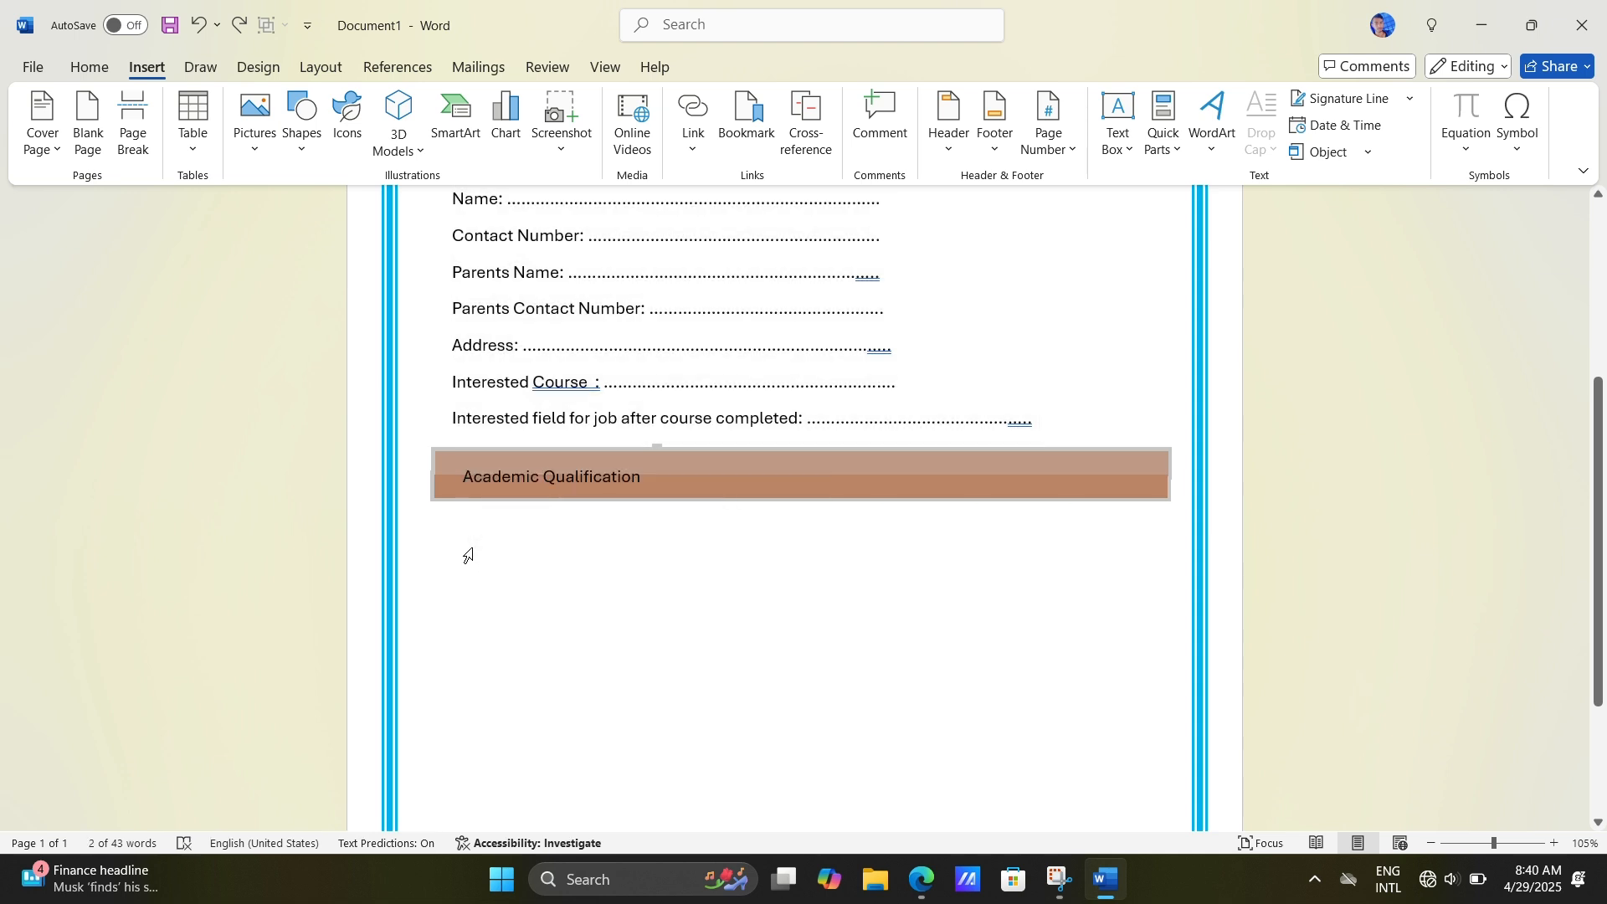
Step: Insert a 2x1 table below the Academic Qualification bars and expand it to five columns and two rows
{"action": "left_click", "coordinate": [656, 506]}
{"action": "left_click", "coordinate": [192, 138]}
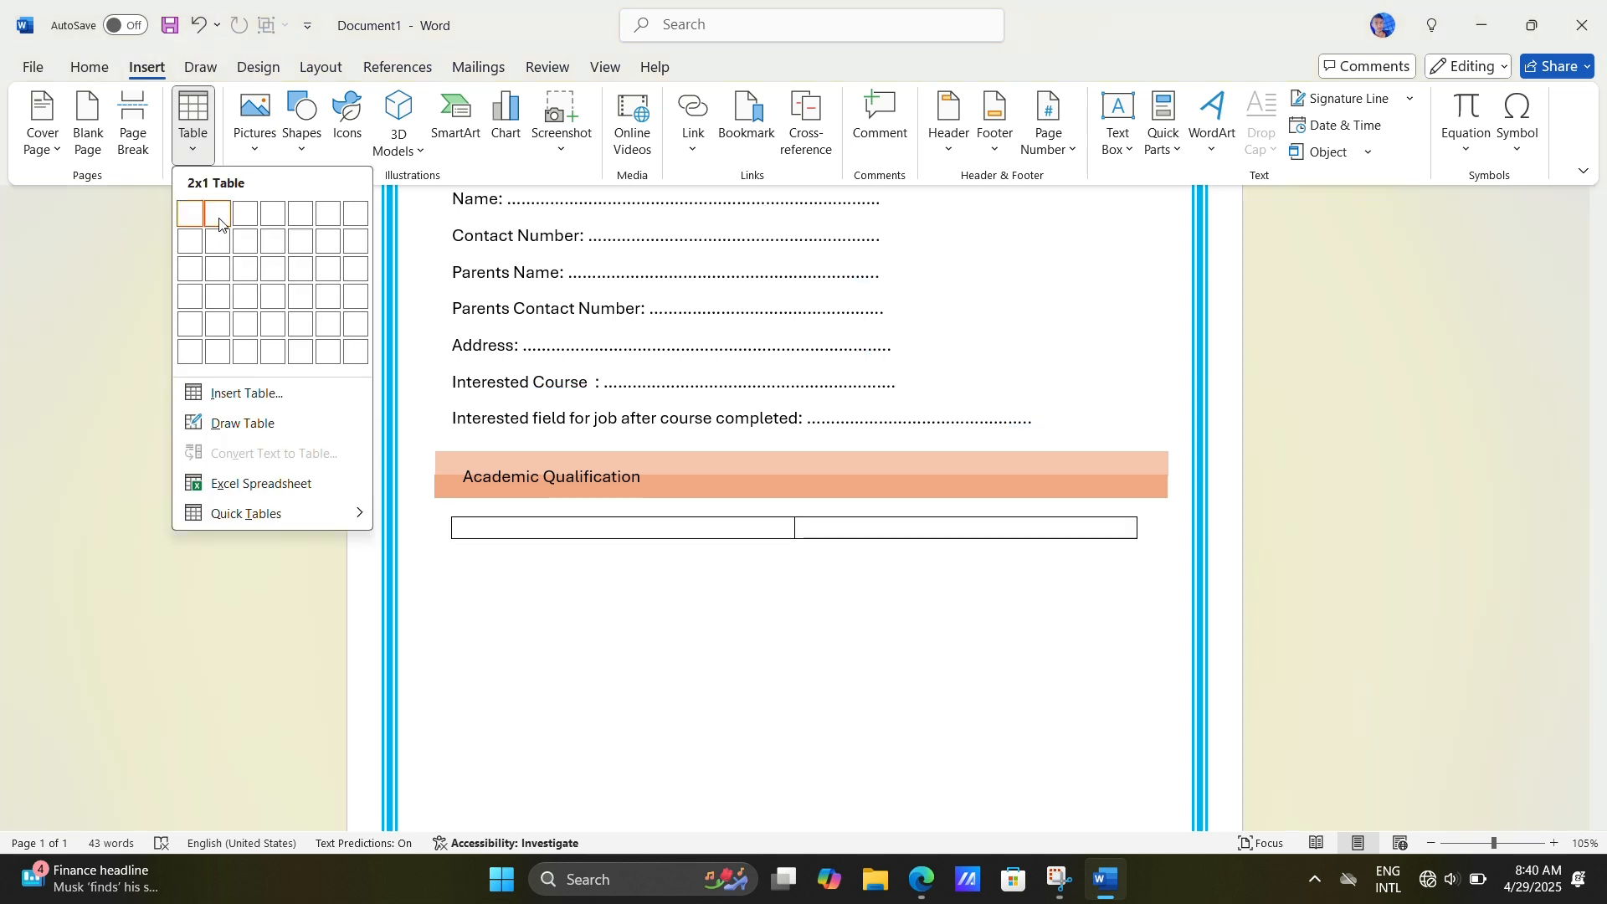
{"action": "left_click", "coordinate": [220, 219]}
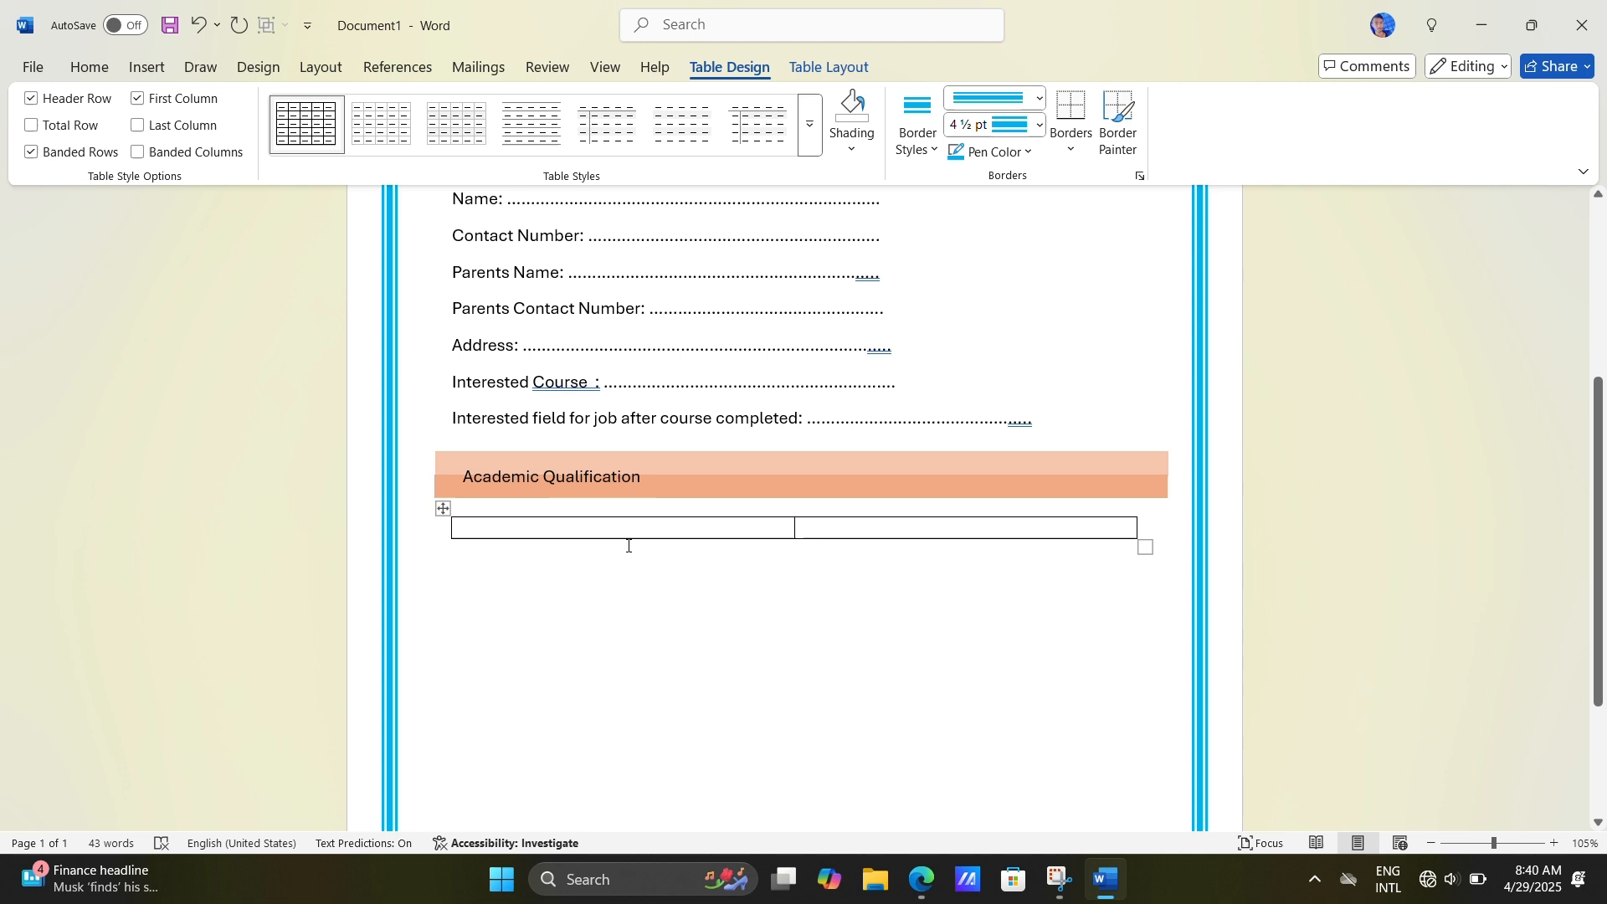
{"action": "left_click", "coordinate": [441, 539]}
{"action": "left_click", "coordinate": [532, 525]}
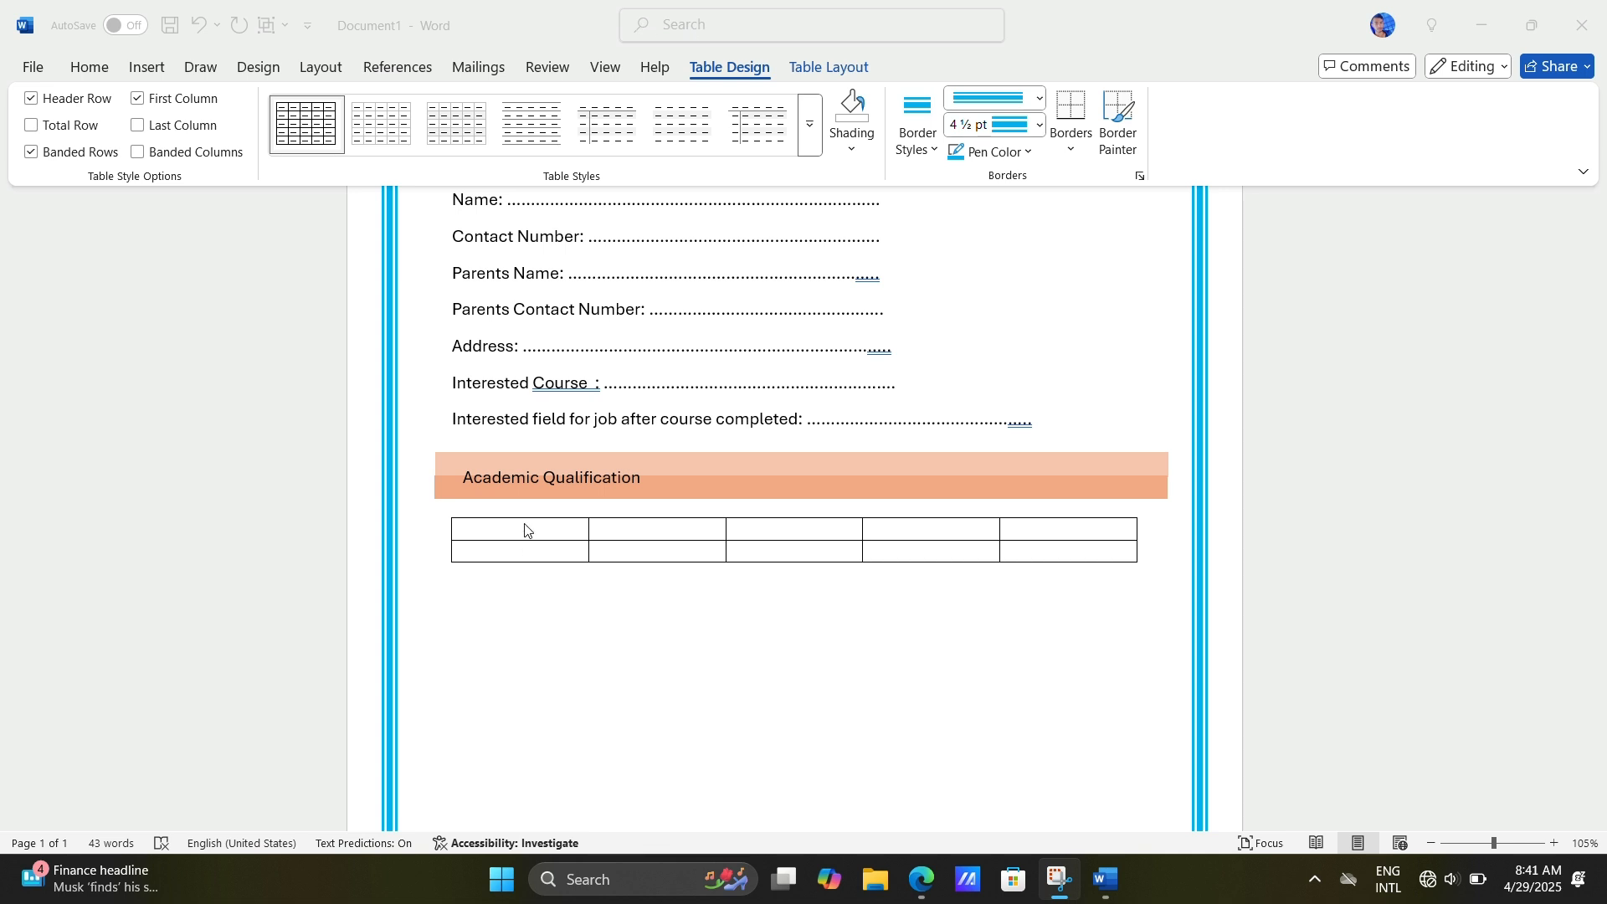
Step: Enter "S.N" in the table's first header cell and narrow the first column to suit it
{"action": "scroll", "coordinate": [525, 529], "scroll_direction": "up", "scroll_amount": 2}
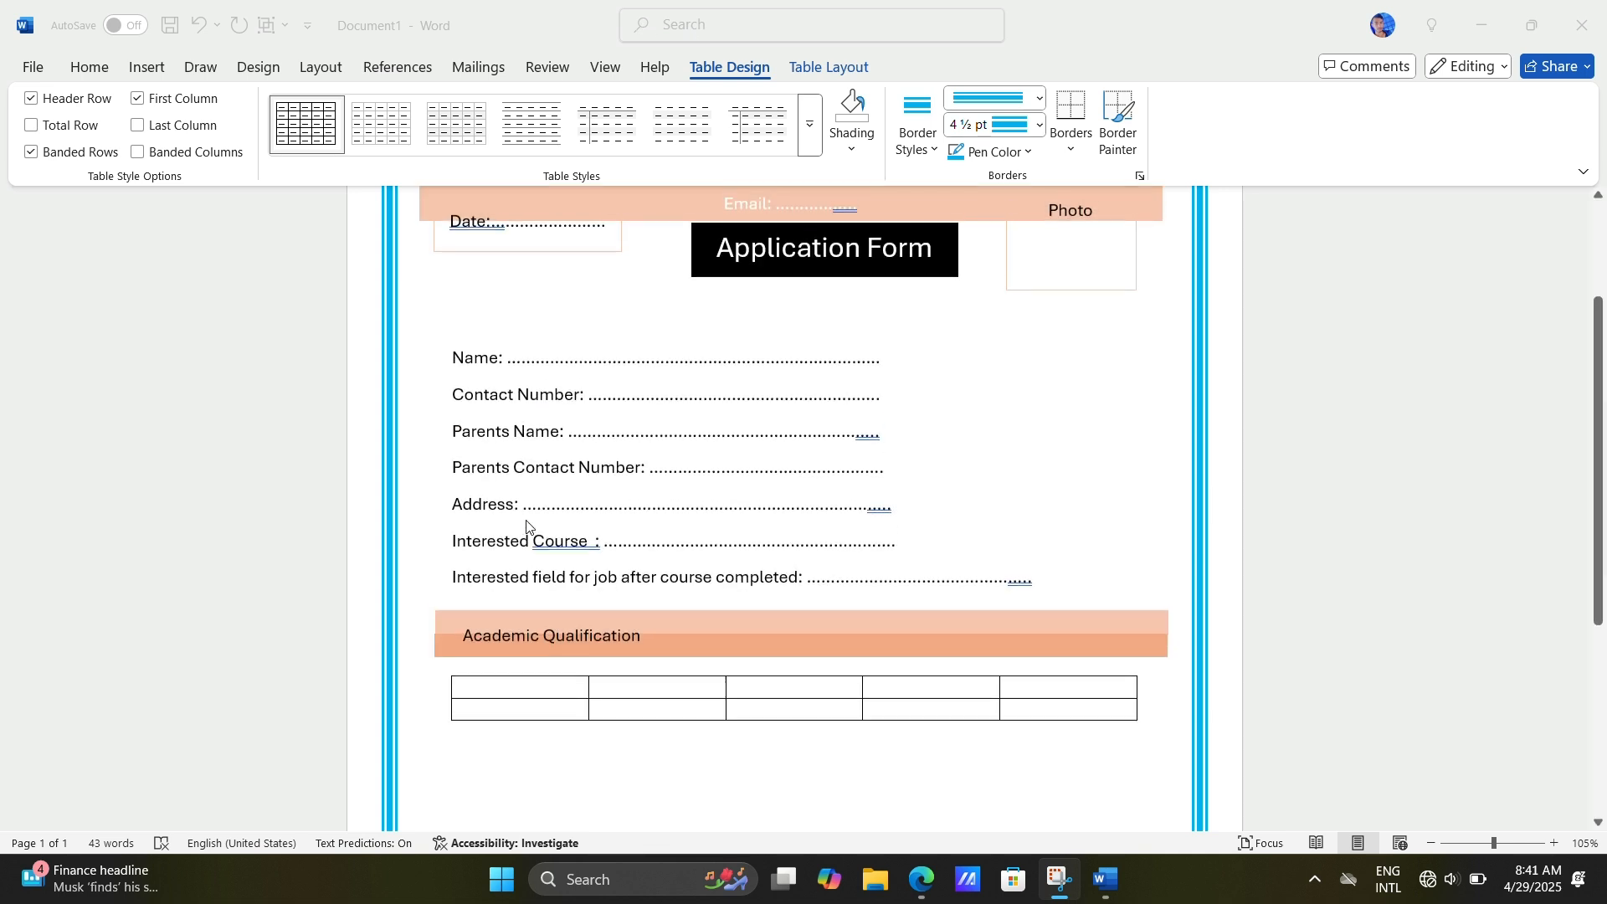
{"action": "left_click", "coordinate": [513, 693]}
{"action": "type", "text": "S"}
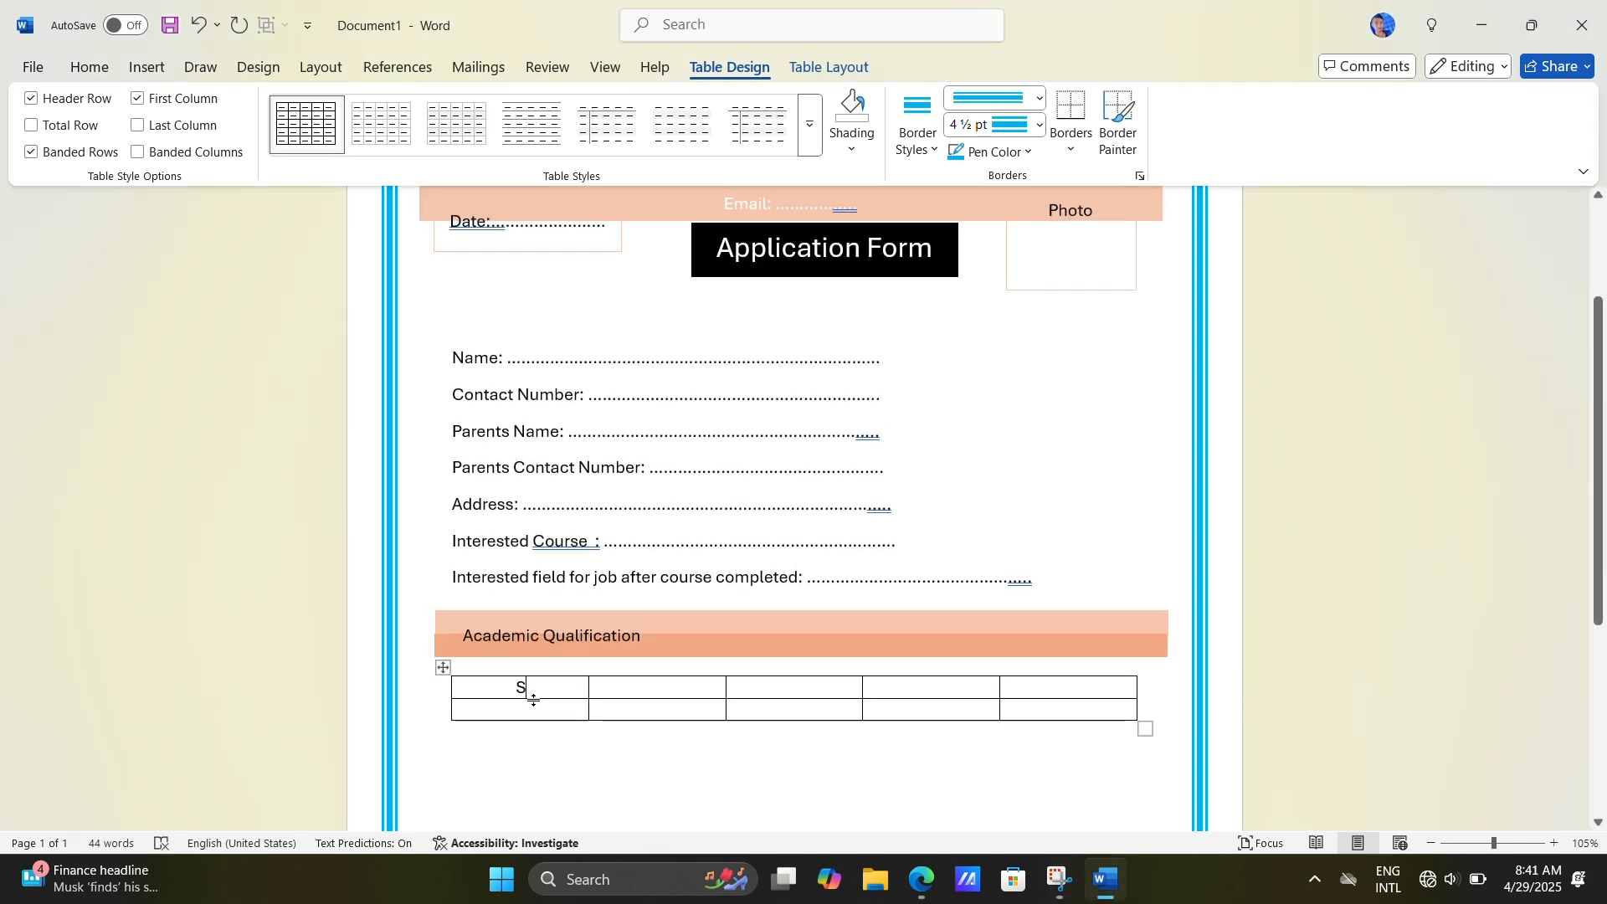
{"action": "type", "text": ".N"}
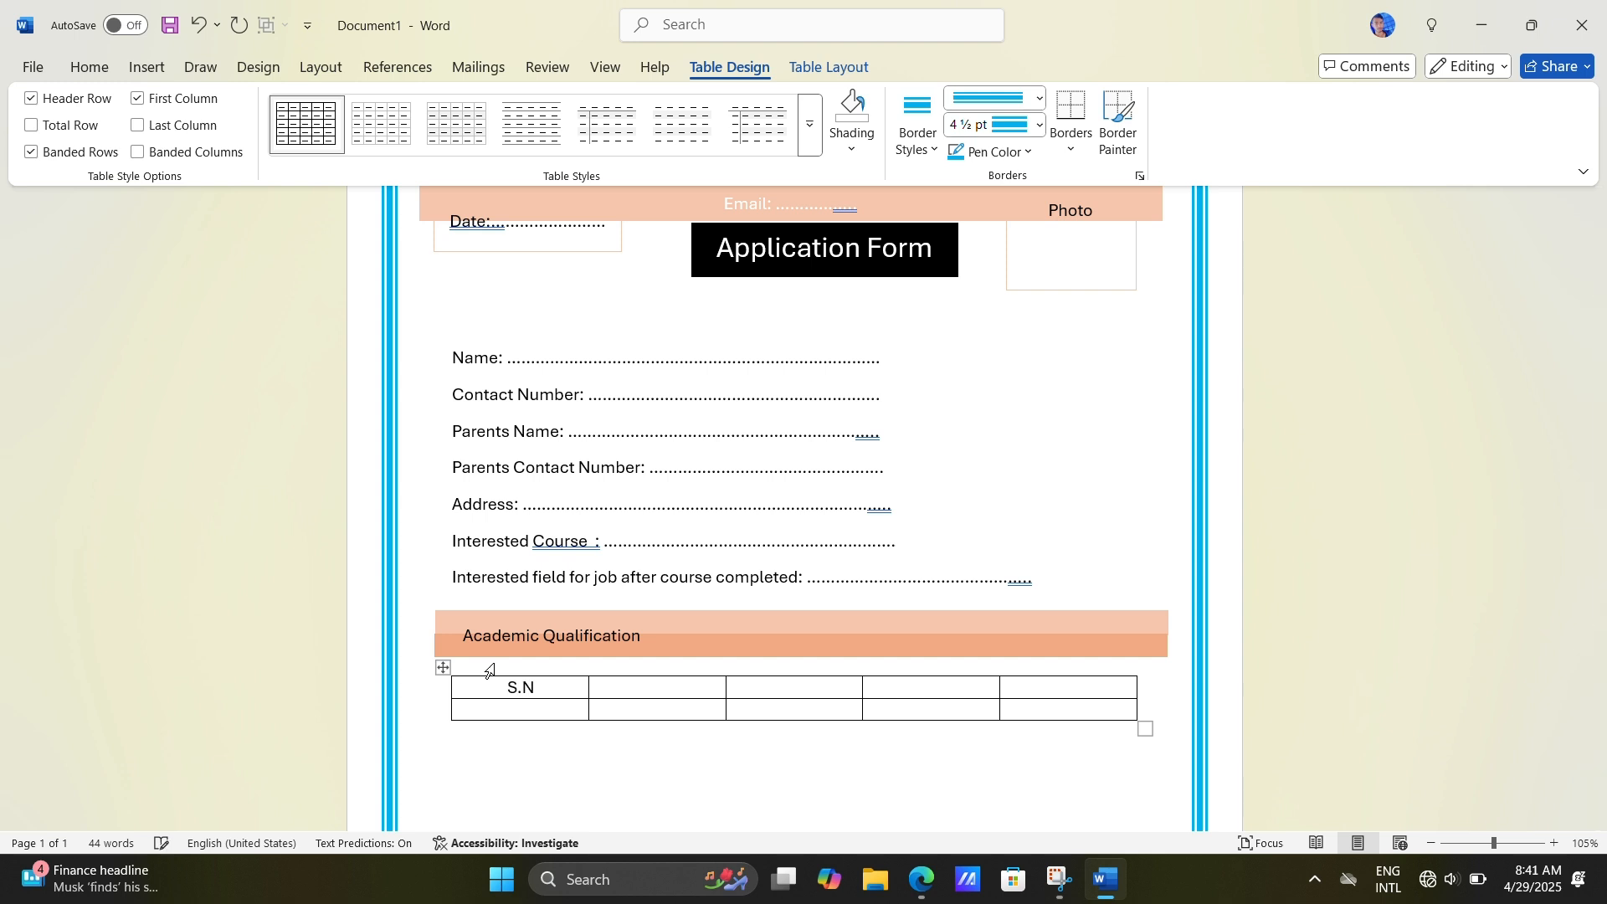
{"action": "left_click_drag", "start_coordinate": [590, 696], "coordinate": [583, 700]}
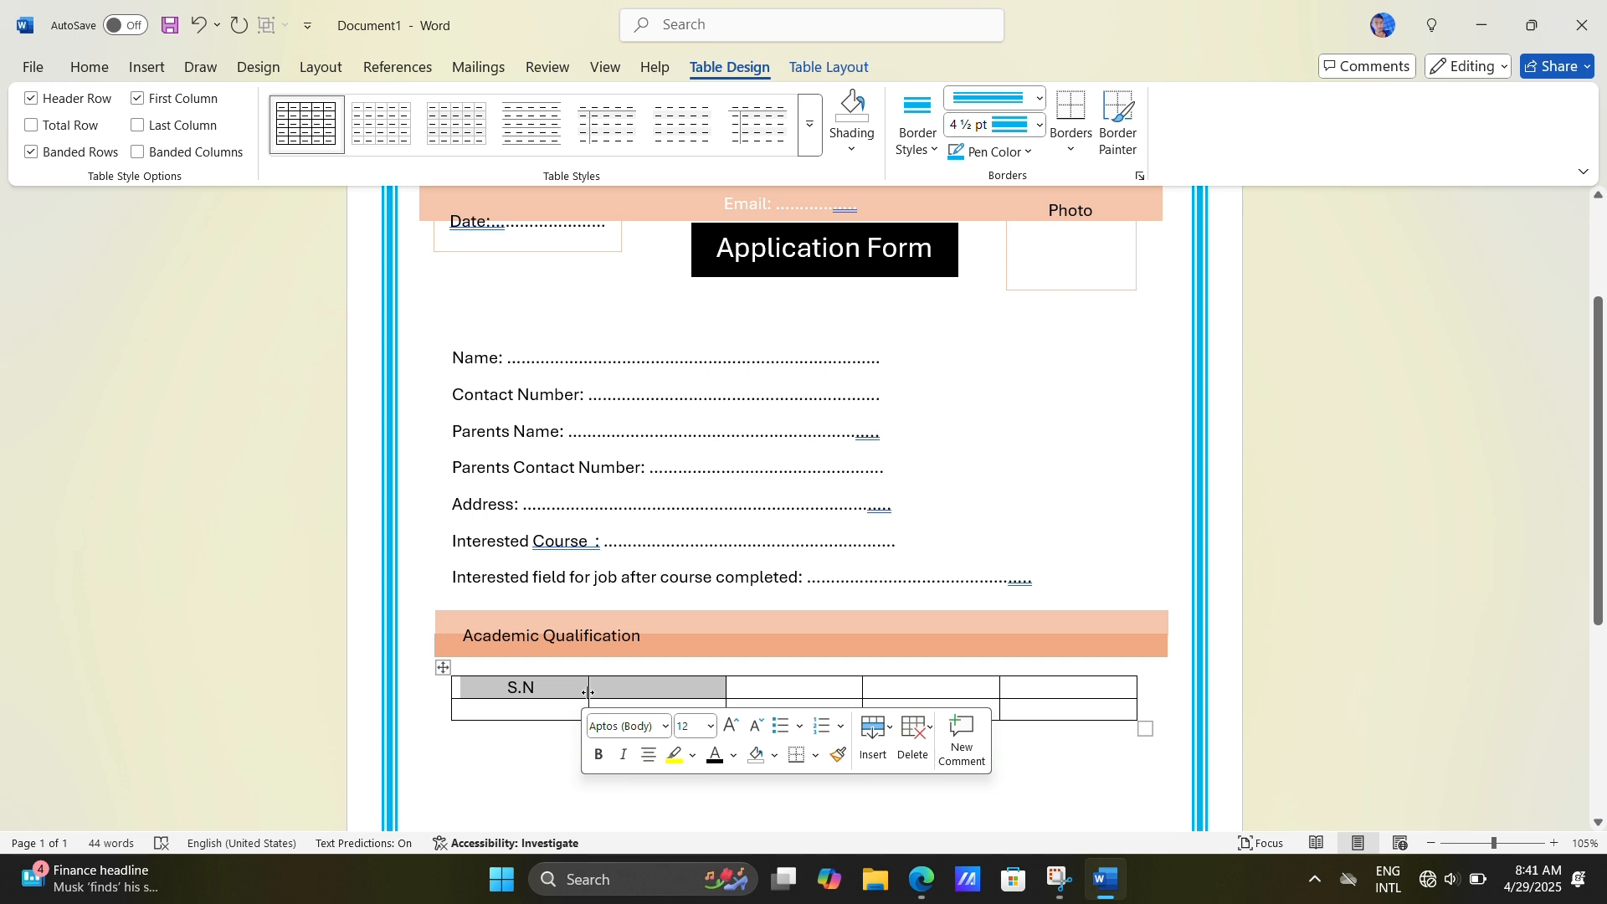
{"action": "left_click_drag", "start_coordinate": [586, 700], "coordinate": [521, 696]}
{"action": "left_click", "coordinate": [595, 700]}
Step: Enter "1" in the cell under S.N and "Board" as the second column's header
{"action": "left_click", "coordinate": [492, 706]}
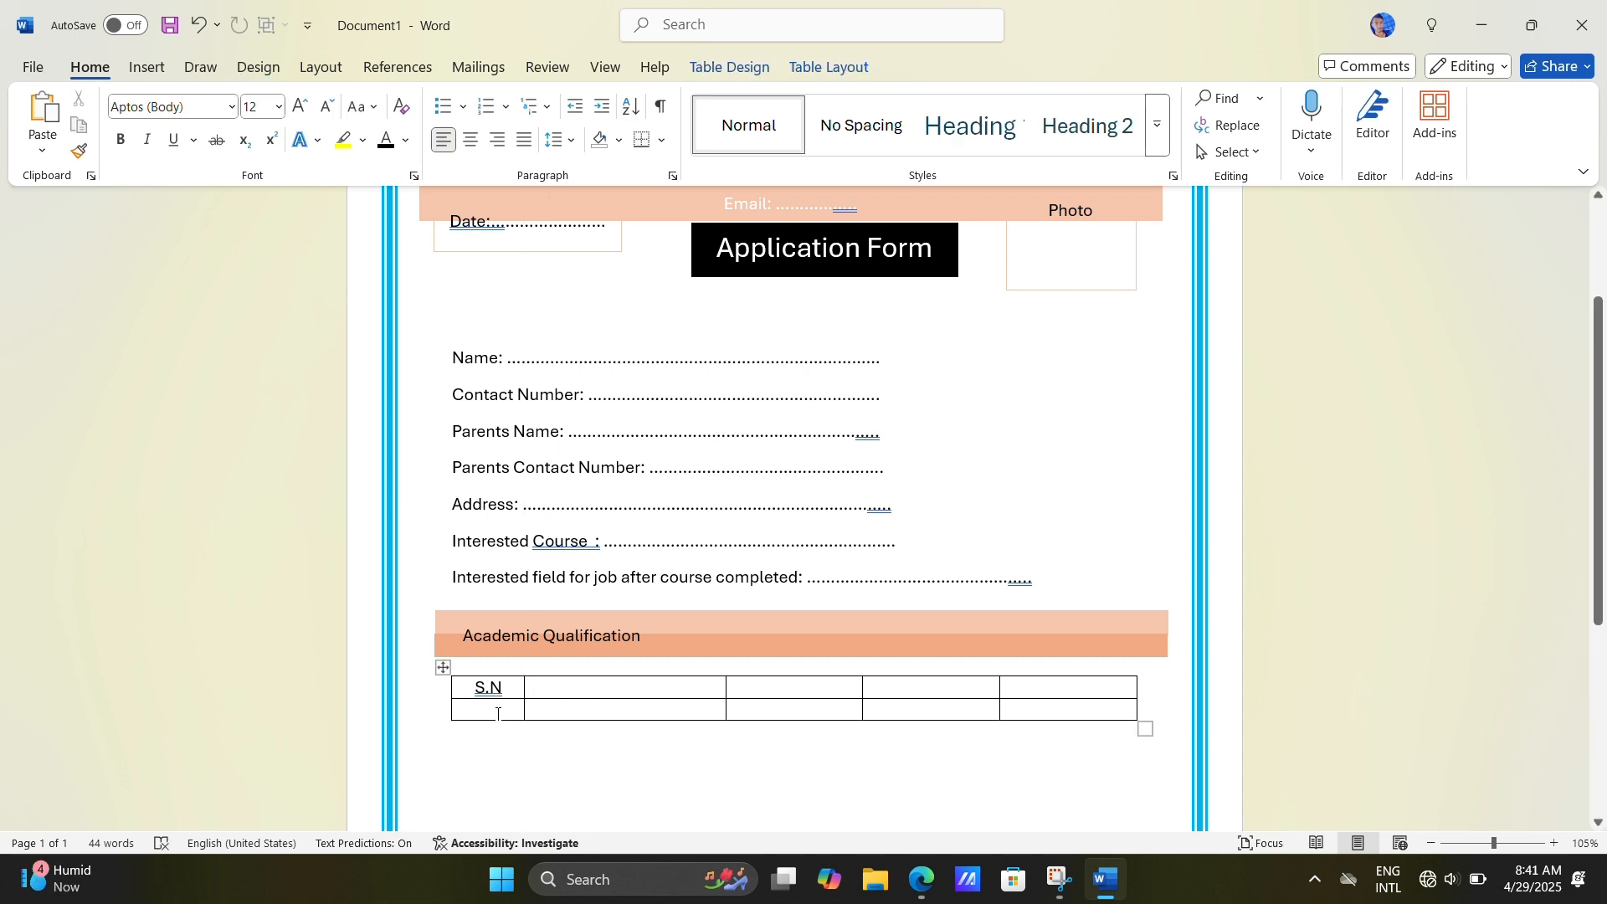
{"action": "type", "text": "1"}
{"action": "left_click", "coordinate": [544, 689]}
{"action": "type", "text": "Board"}
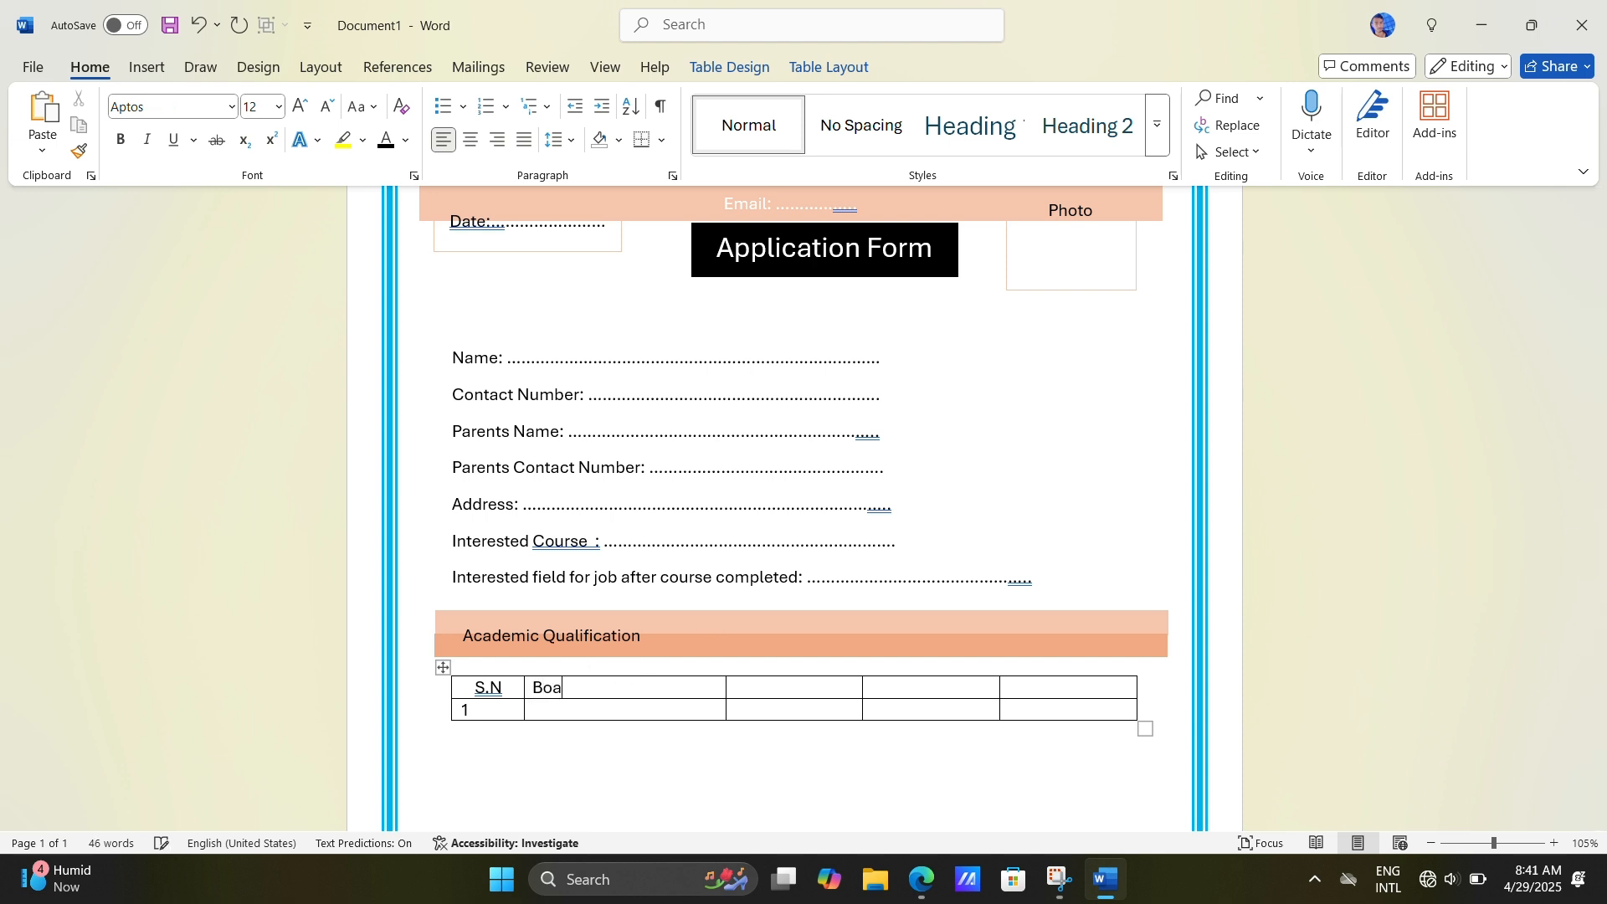
Step: Enter "SEE/SLC" in the cell under Board and slightly narrow the second column
{"action": "left_click", "coordinate": [602, 708]}
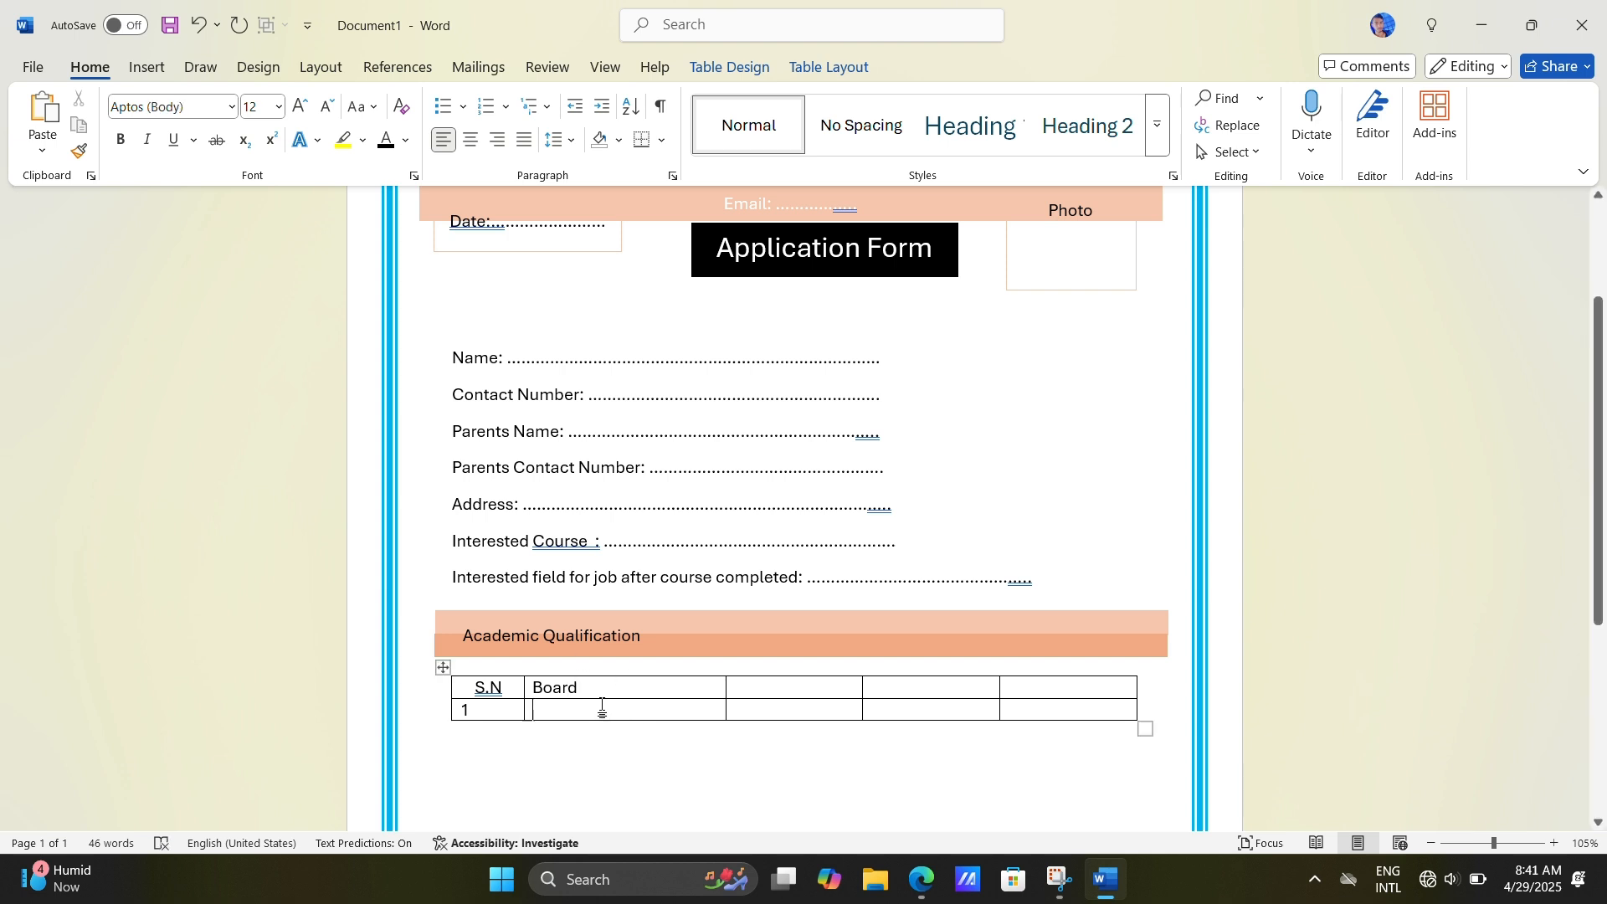
{"action": "type", "text": "SEE"}
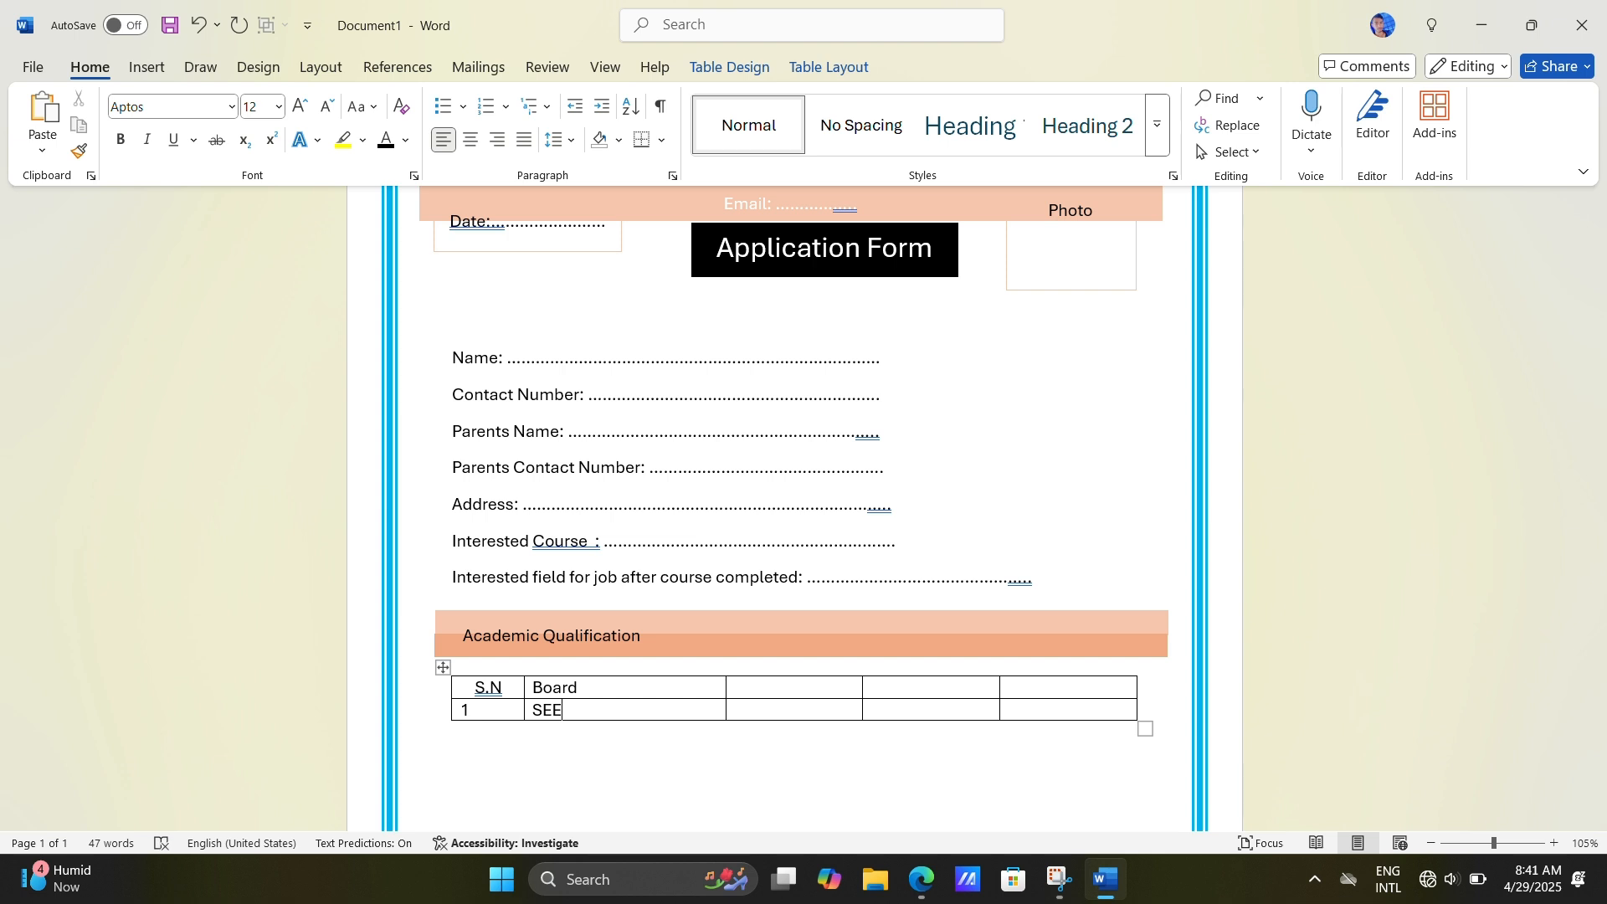
{"action": "type", "text": "\\"}
{"action": "key", "text": "BackSpace"}
{"action": "type", "text": "."}
{"action": "type", "text": "S"}
{"action": "type", "text": "LC"}
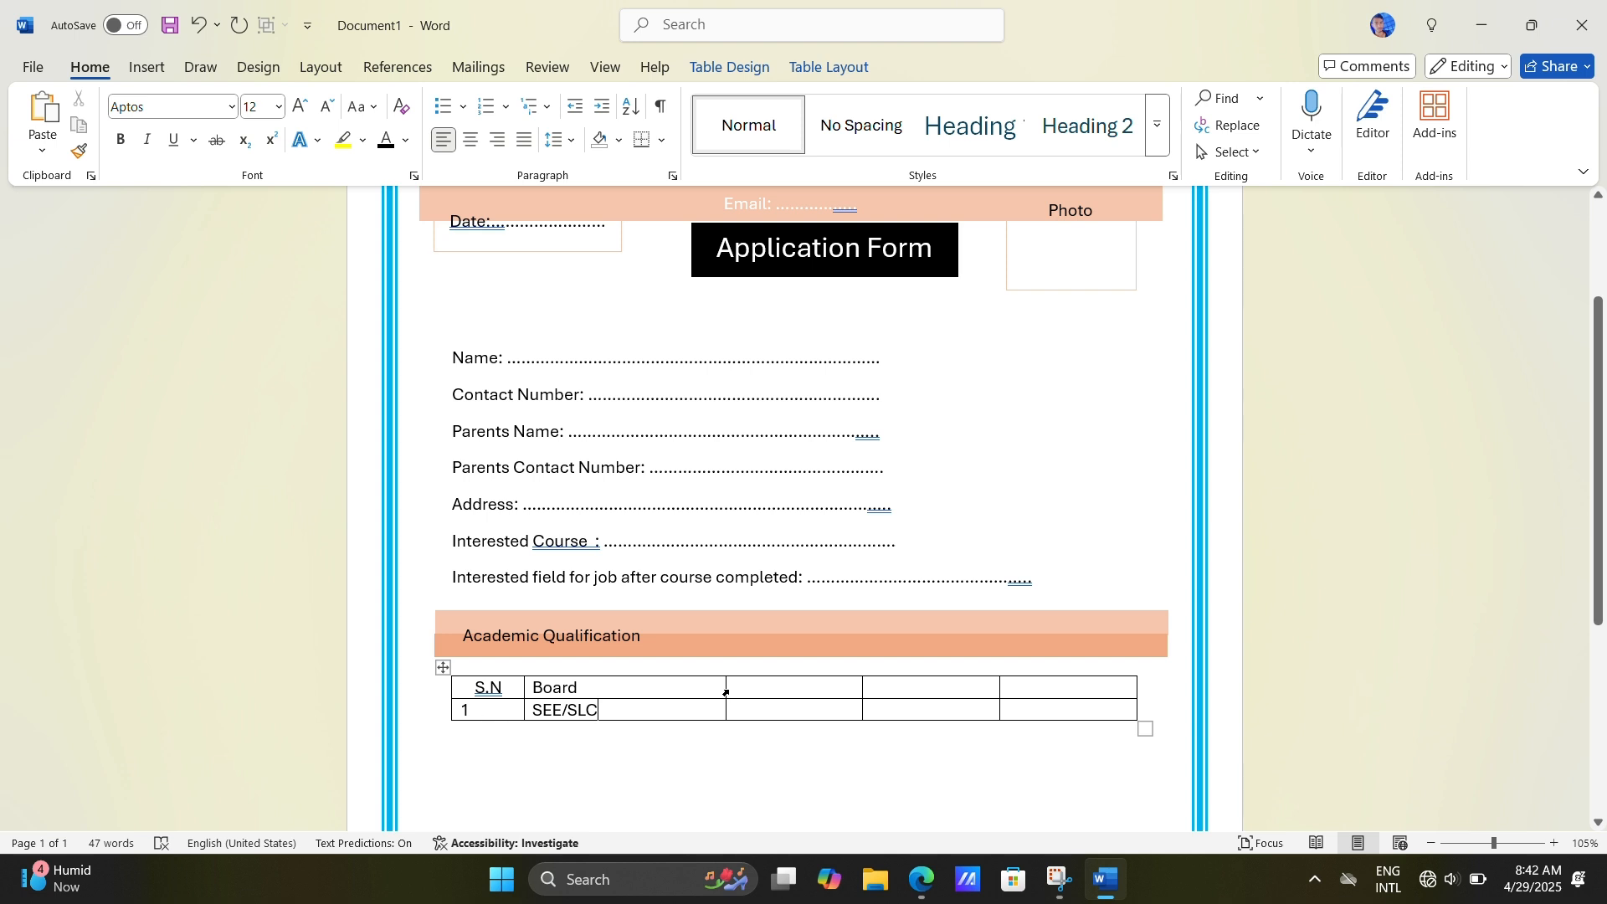
{"action": "left_click_drag", "start_coordinate": [726, 693], "coordinate": [702, 693]}
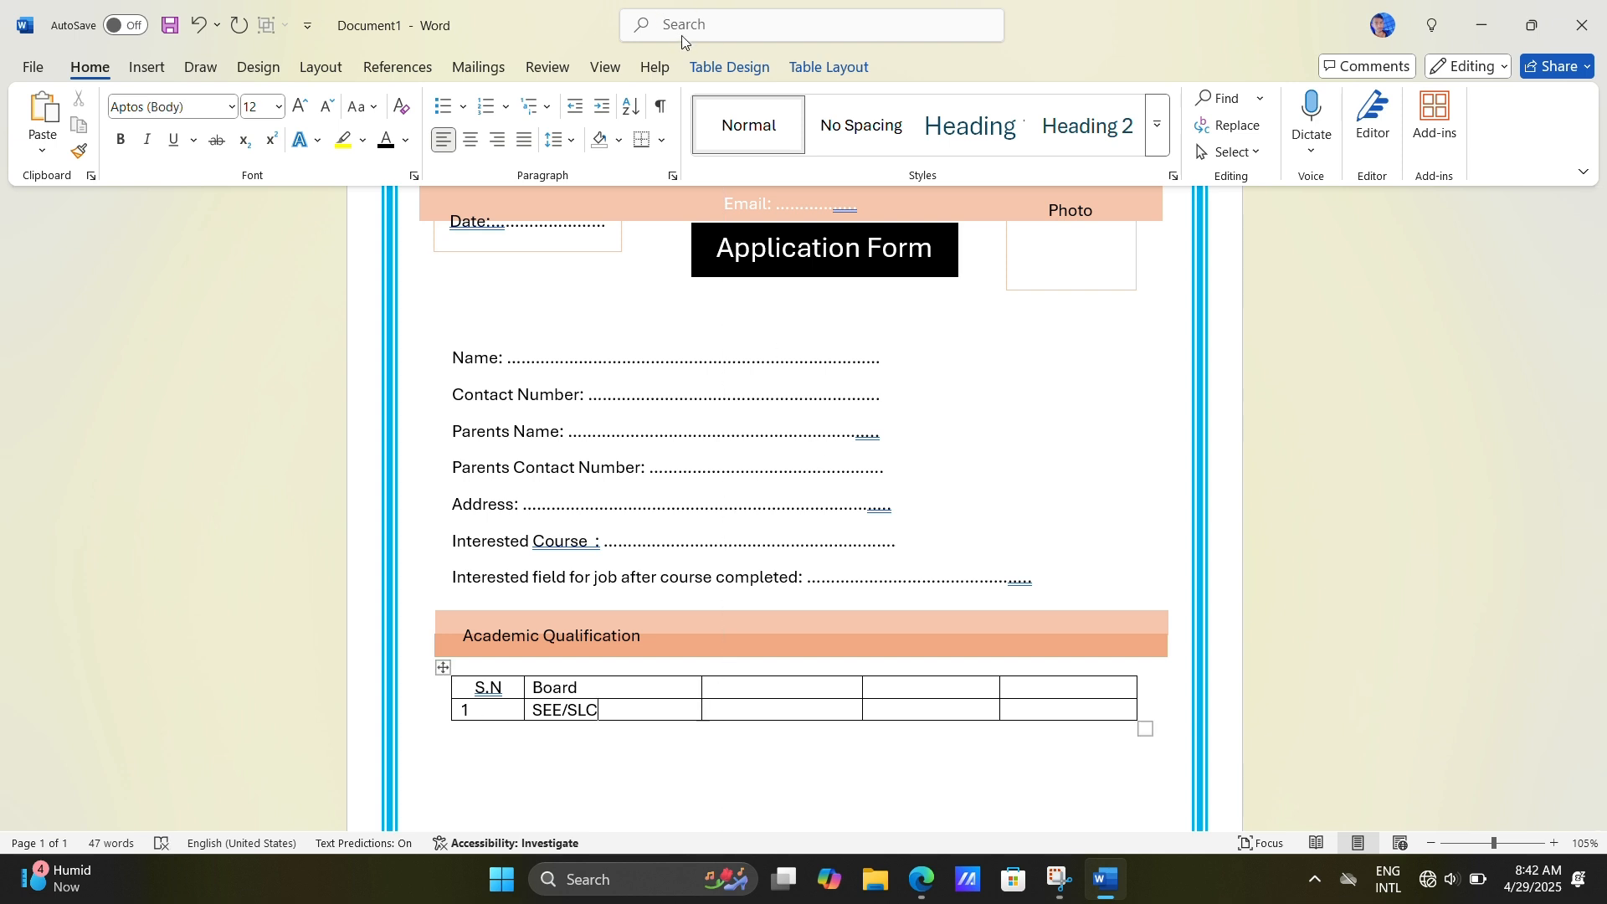
Step: Narrow the Board column to fit its text and enter "Name of school or collage" as the third column's header
{"action": "left_click_drag", "start_coordinate": [701, 694], "coordinate": [629, 575]}
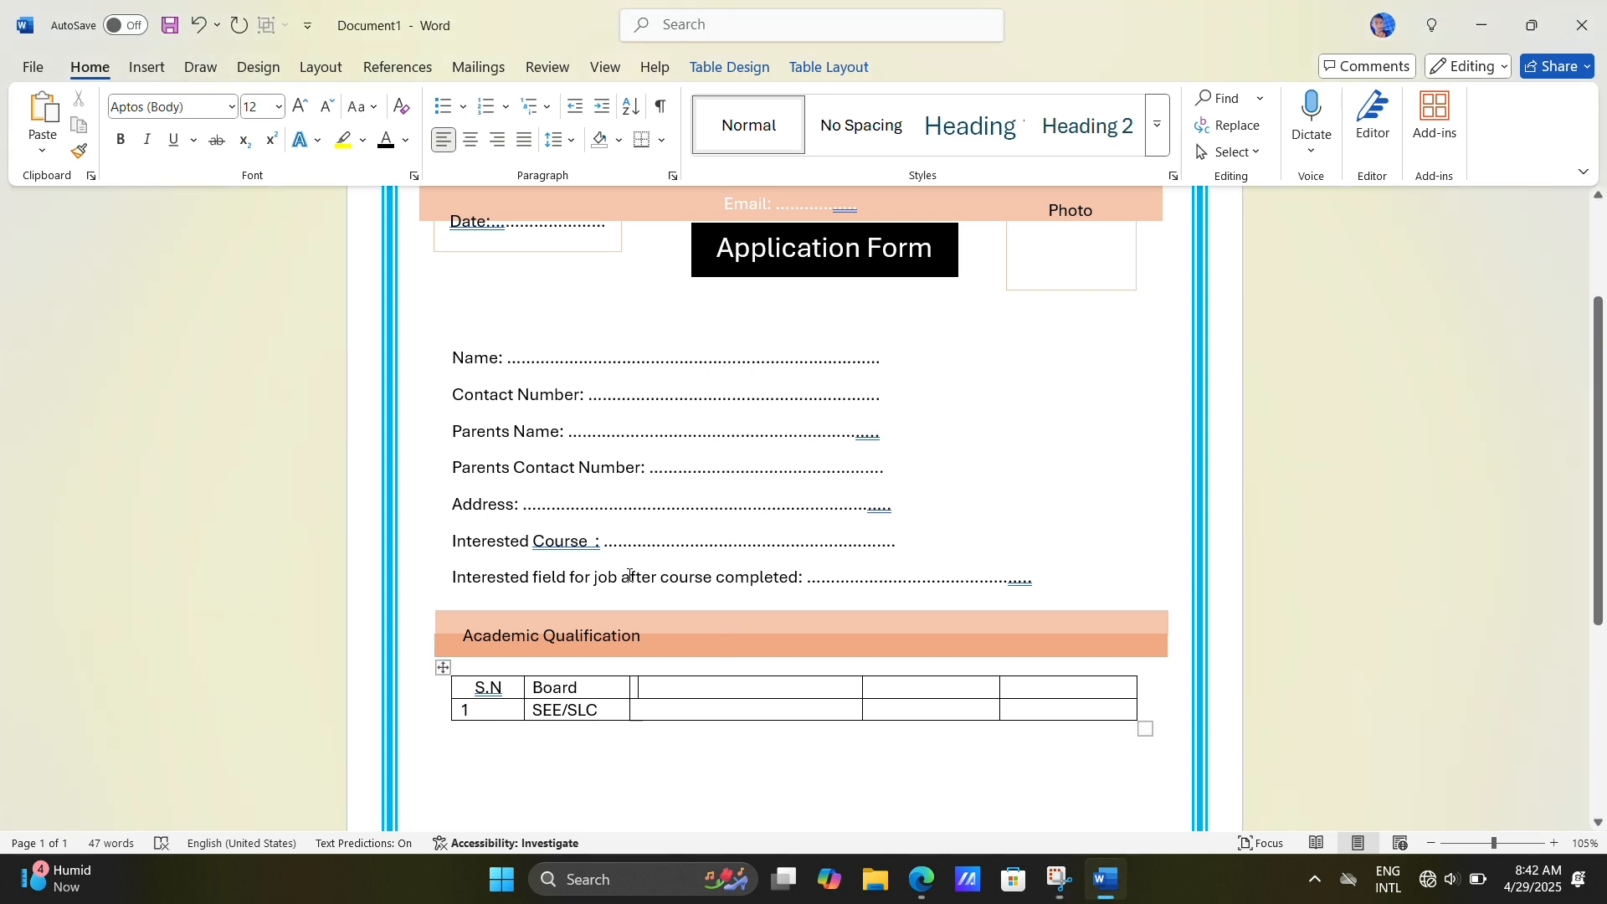
{"action": "key", "text": "Up"}
{"action": "key", "text": "Right"}
{"action": "type", "text": "K"}
{"action": "key", "text": "BackSpace"}
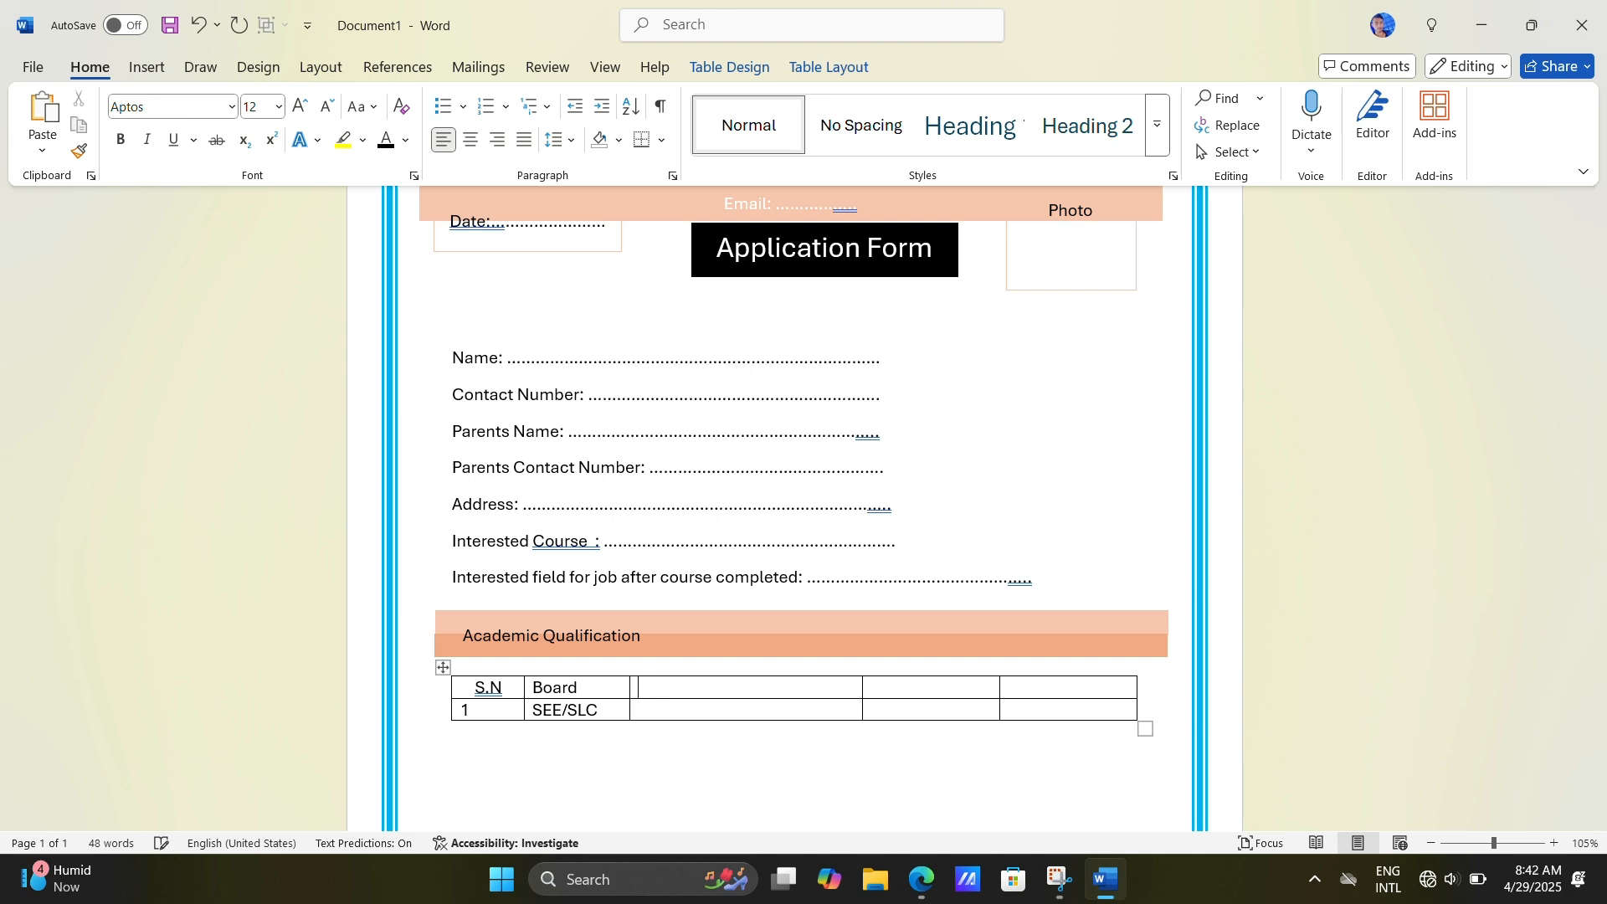
{"action": "type", "text": "Name of school or collage"}
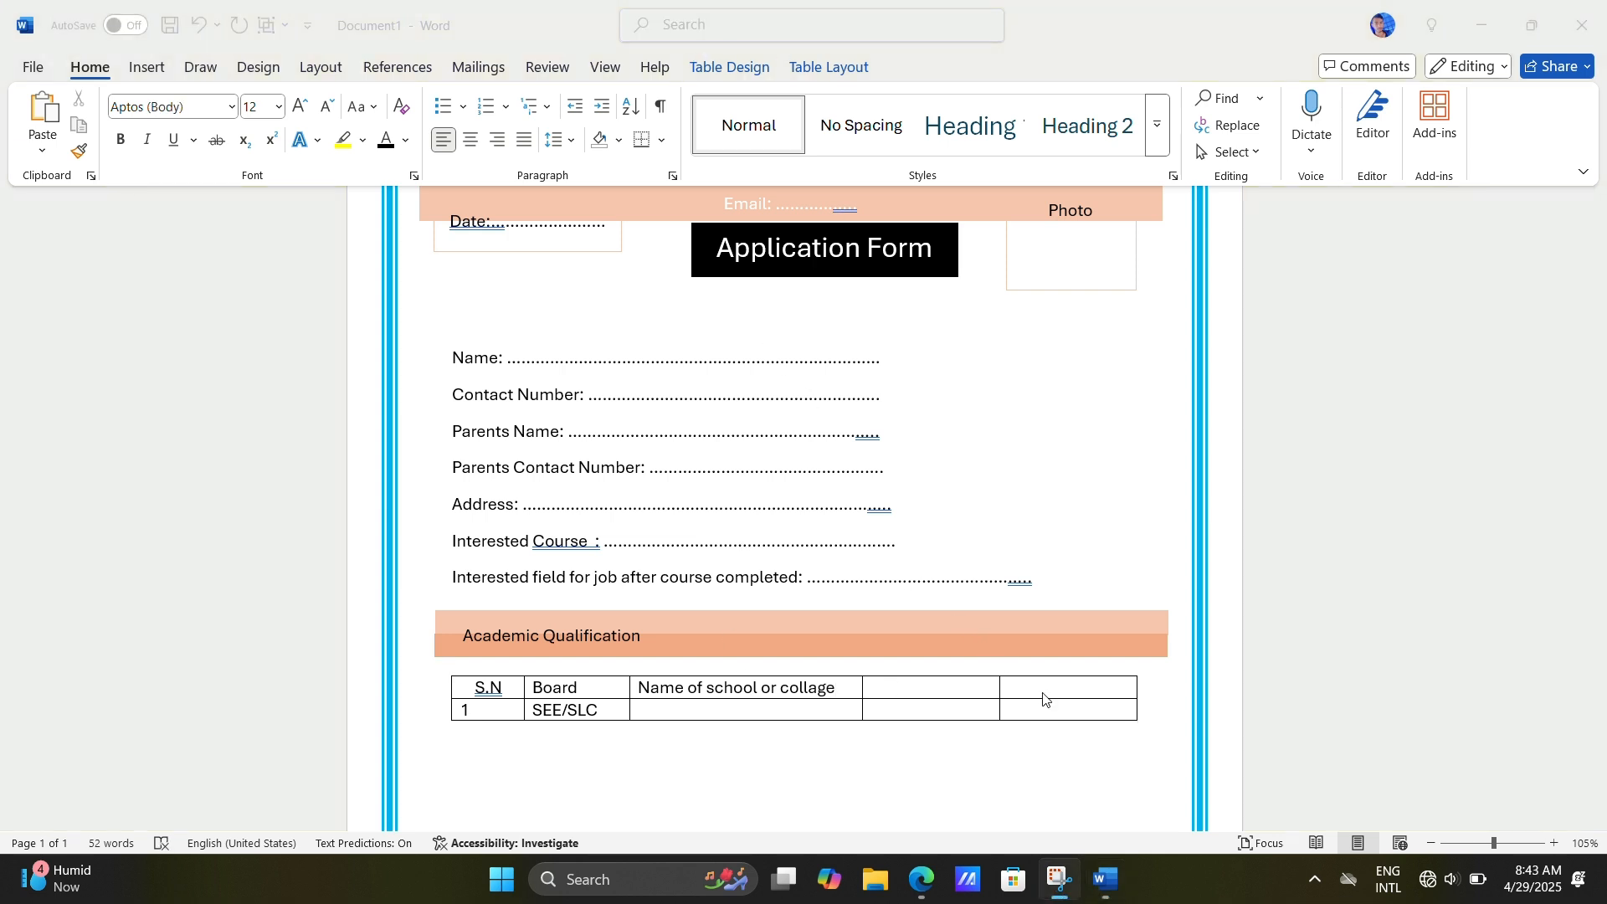
Step: Enter "Passed year" as the header of the table's fifth column
{"action": "left_click", "coordinate": [1043, 693]}
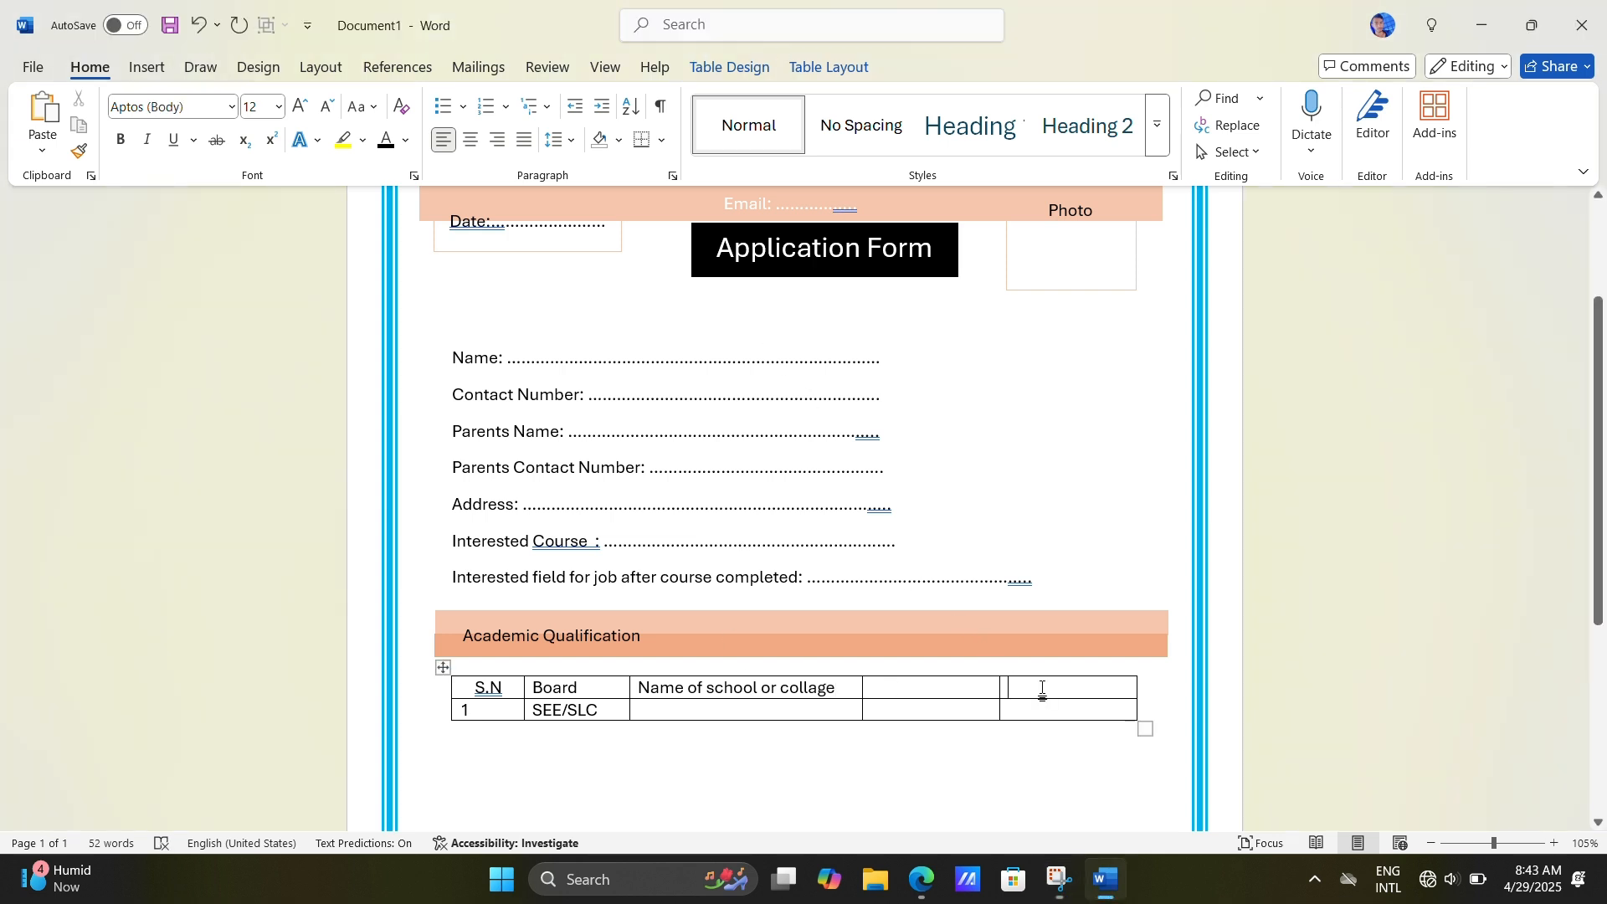
{"action": "type", "text": "Ps"}
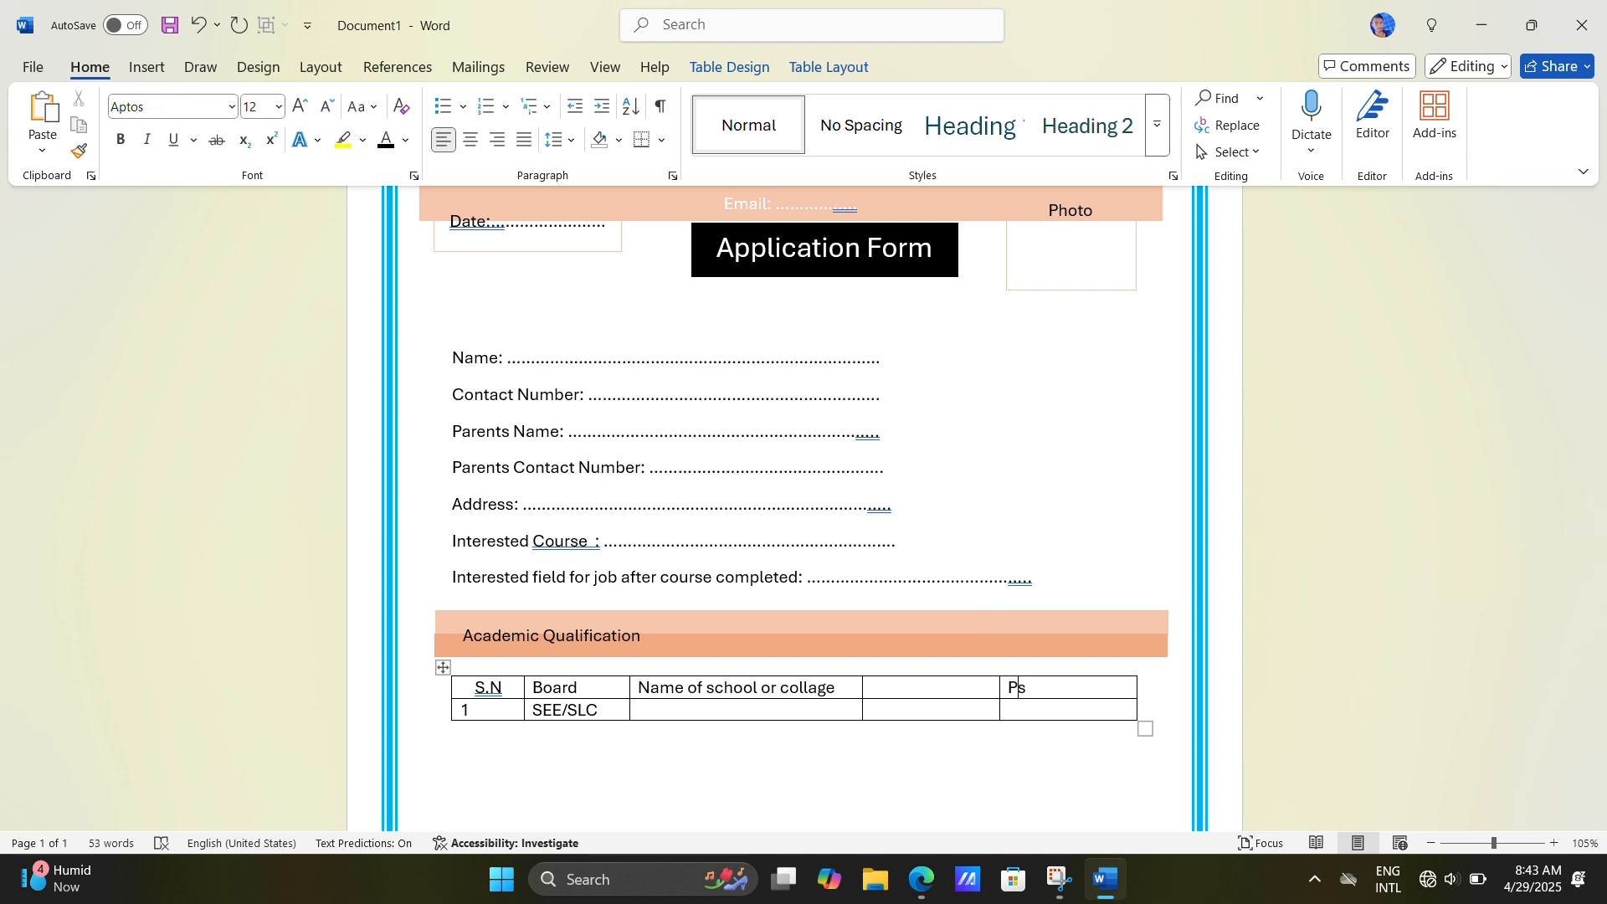
{"action": "key", "text": "BackSpace"}
{"action": "type", "text": "asse"}
{"action": "key", "text": "BackSpace"}
{"action": "type", "text": "year"}
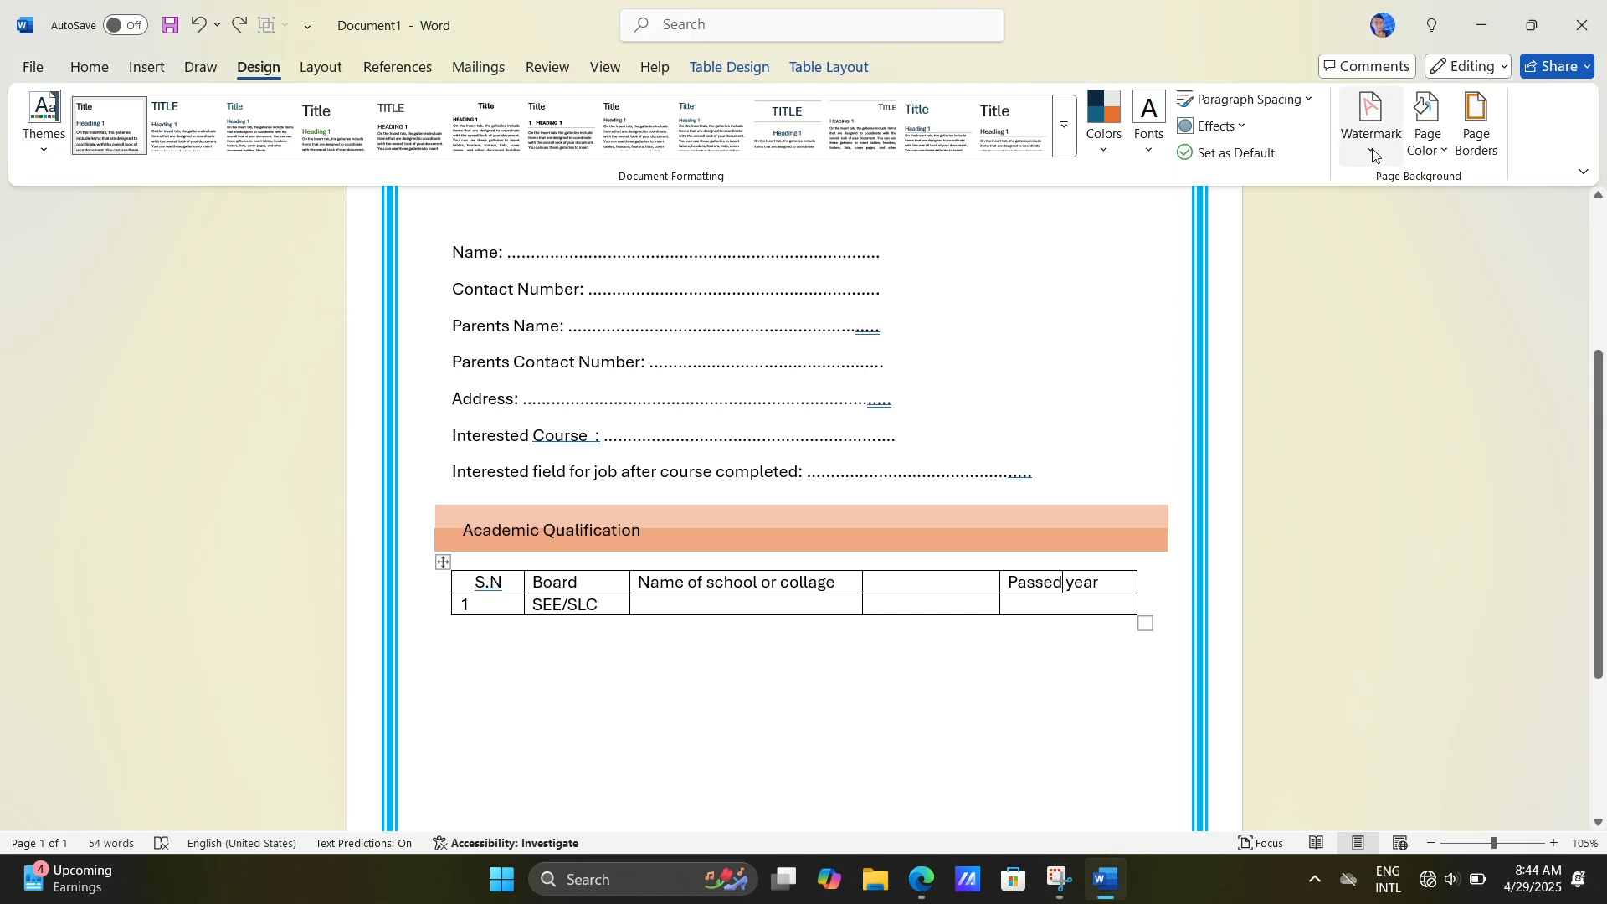
Step: Add Picture1 from the RRS Computer Traninig Center folder as a custom picture watermark with Auto scale and Washout turned off
{"action": "left_click", "coordinate": [1370, 153]}
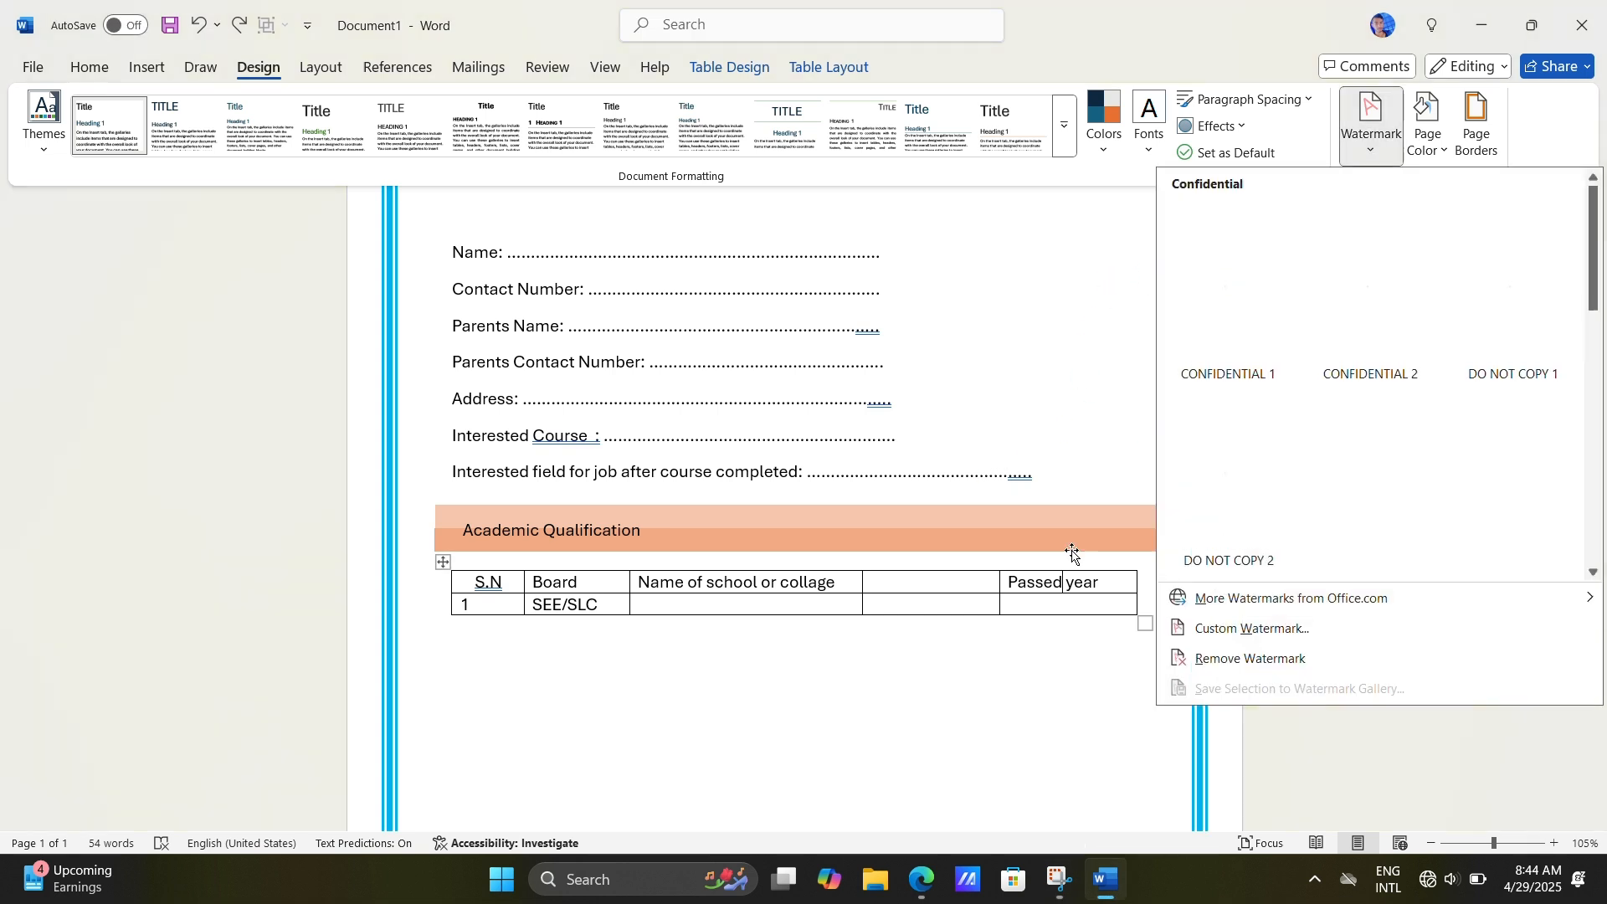
{"action": "left_click", "coordinate": [1235, 628]}
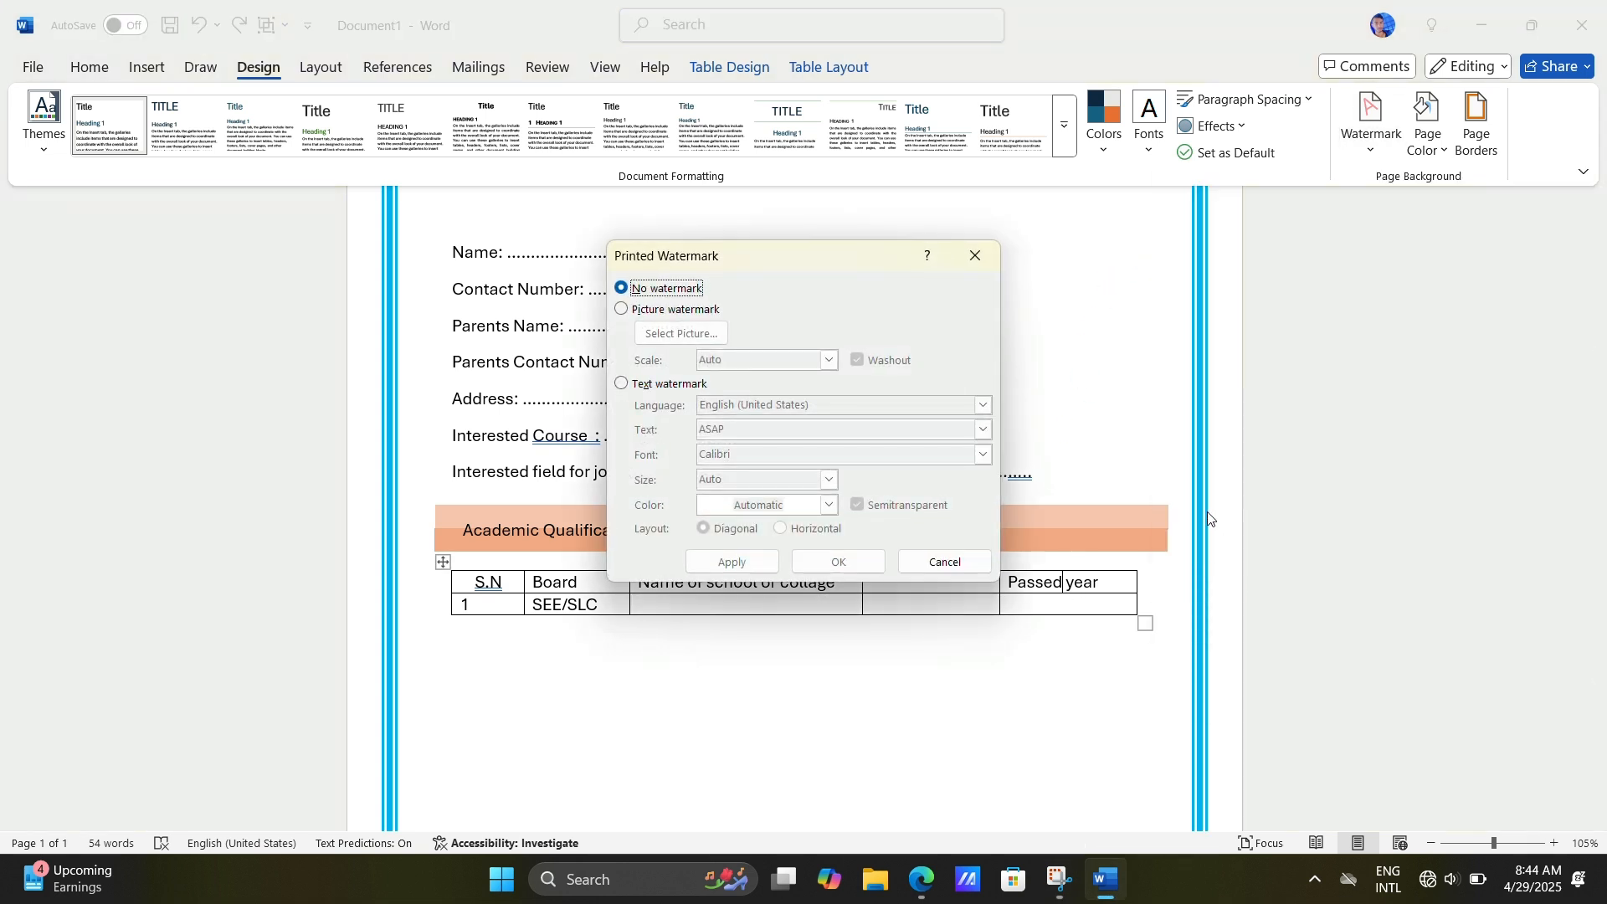
{"action": "left_click", "coordinate": [680, 309]}
{"action": "left_click", "coordinate": [712, 336]}
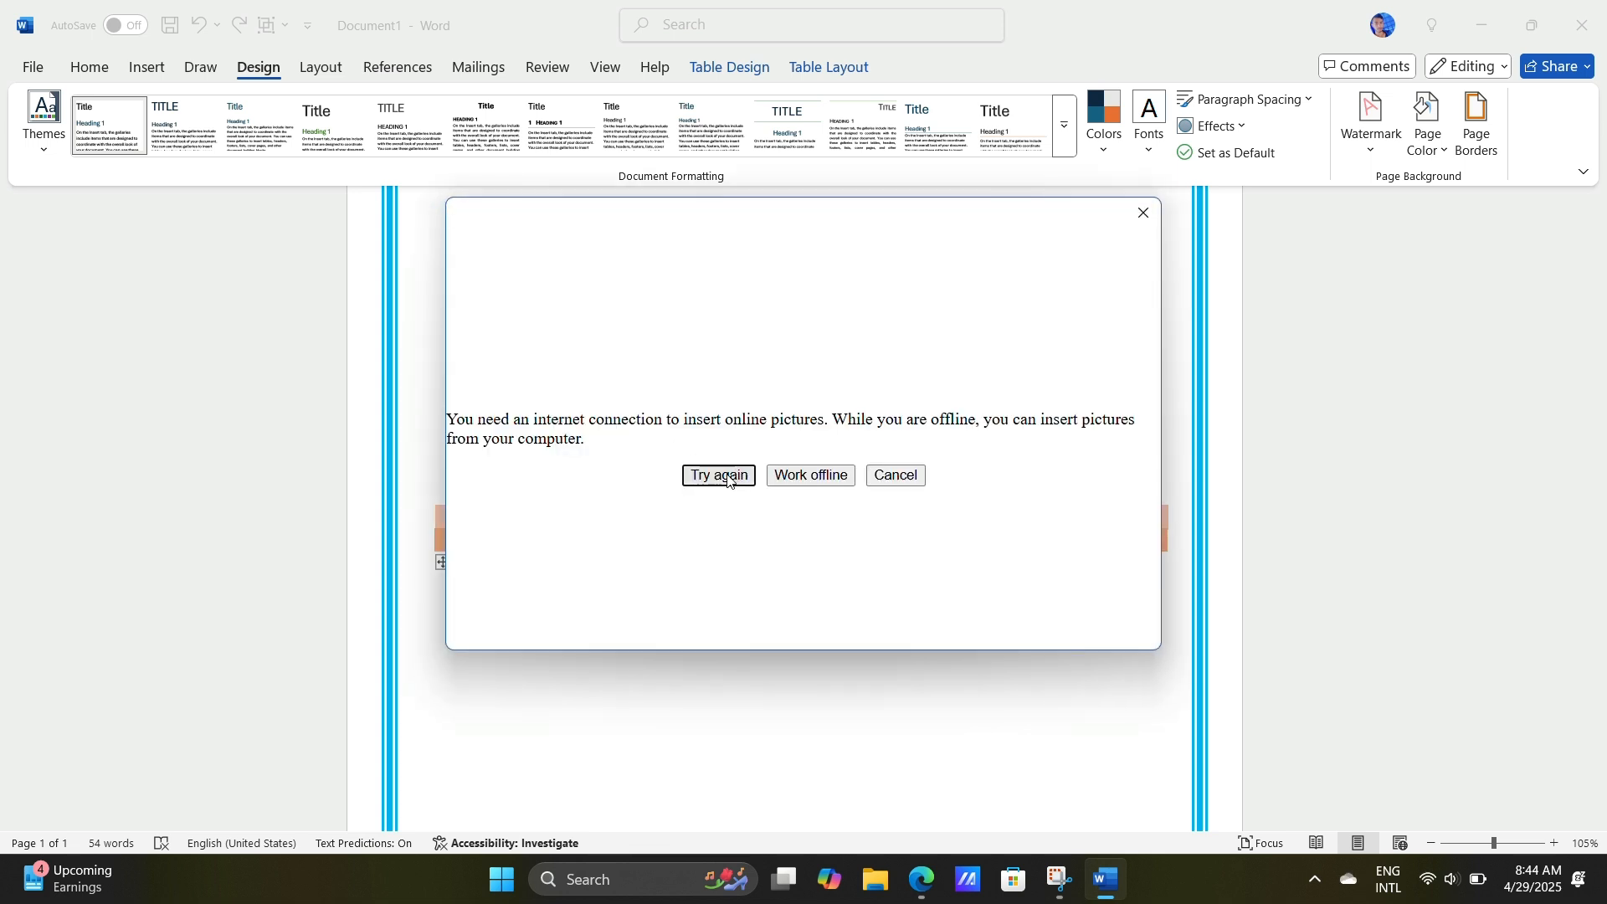
{"action": "left_click", "coordinate": [811, 474]}
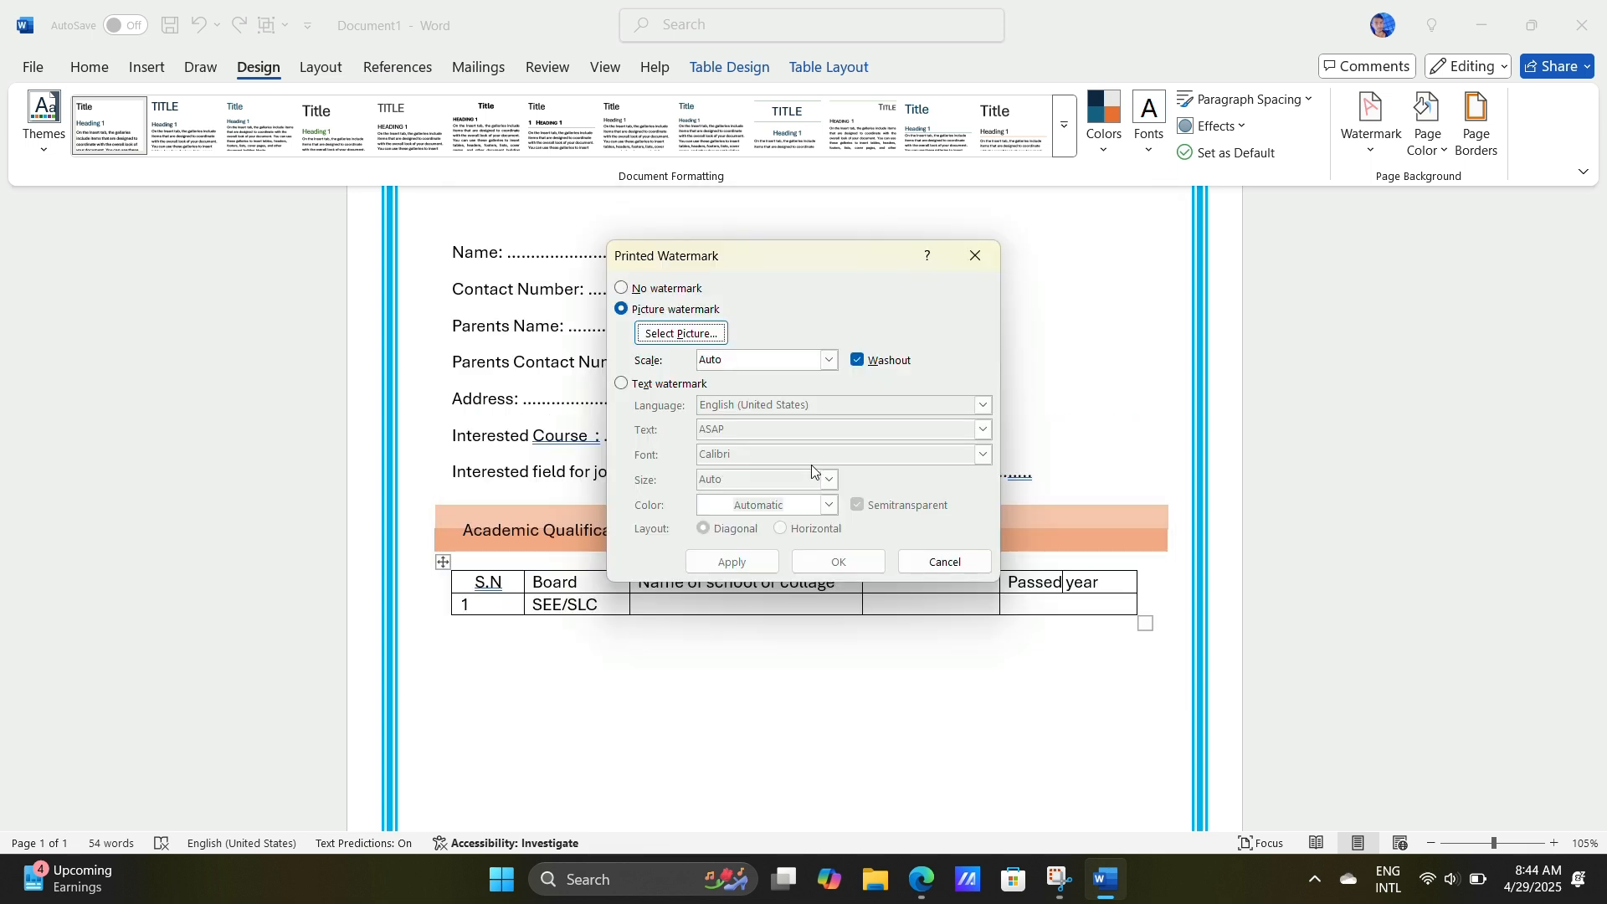
{"action": "left_click", "coordinate": [680, 334]}
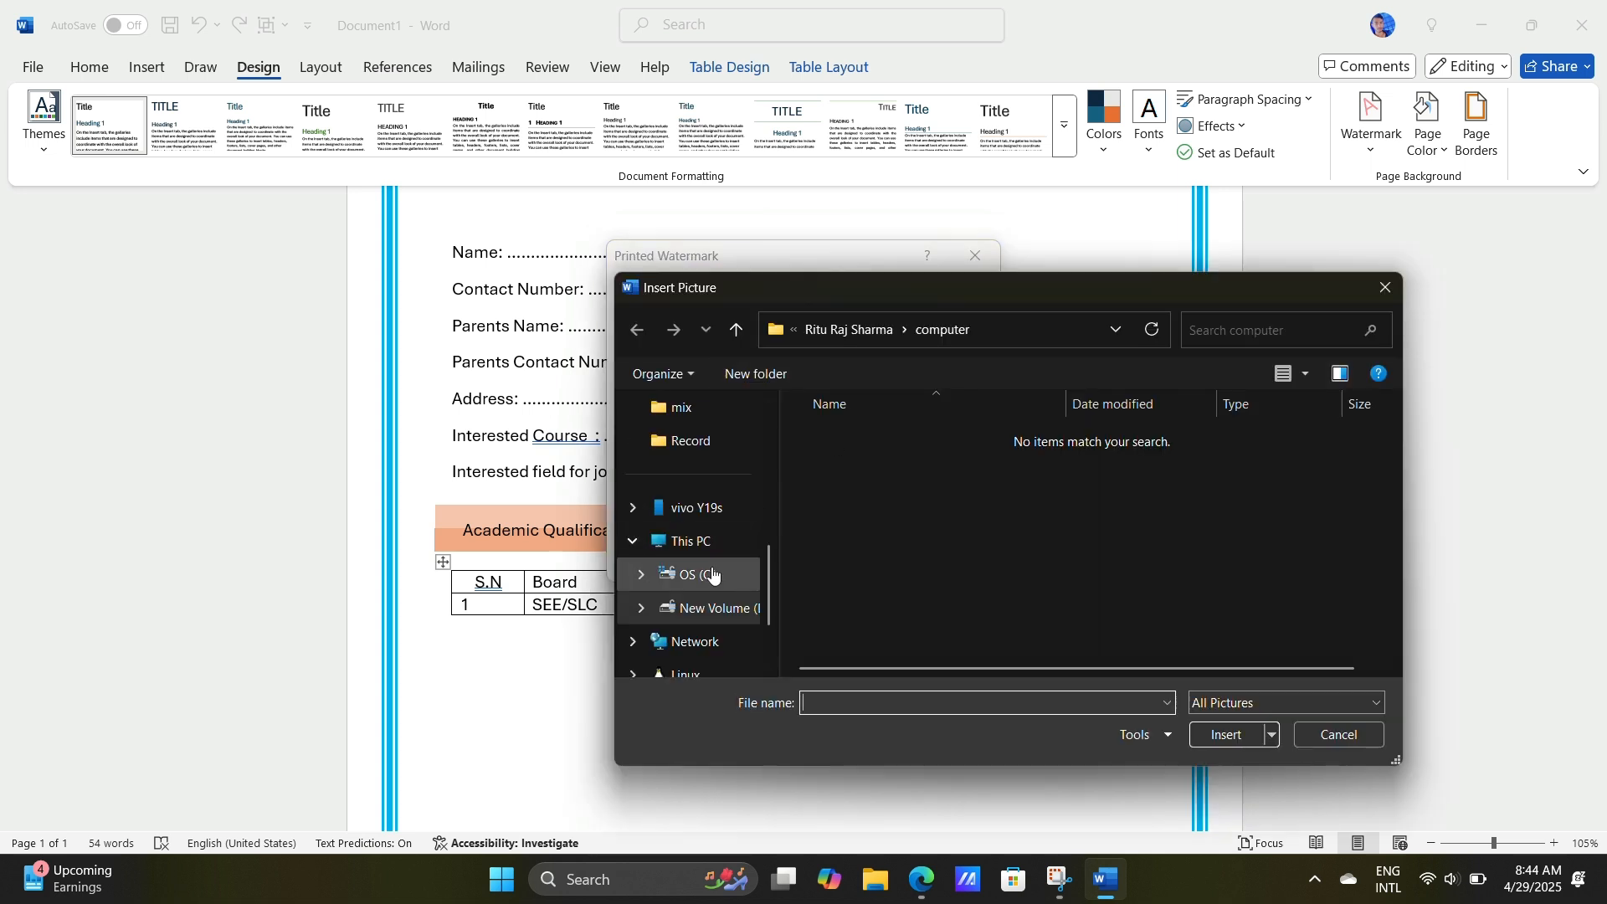
{"action": "scroll", "coordinate": [682, 574], "scroll_direction": "up", "scroll_amount": 2}
{"action": "left_click", "coordinate": [710, 507]}
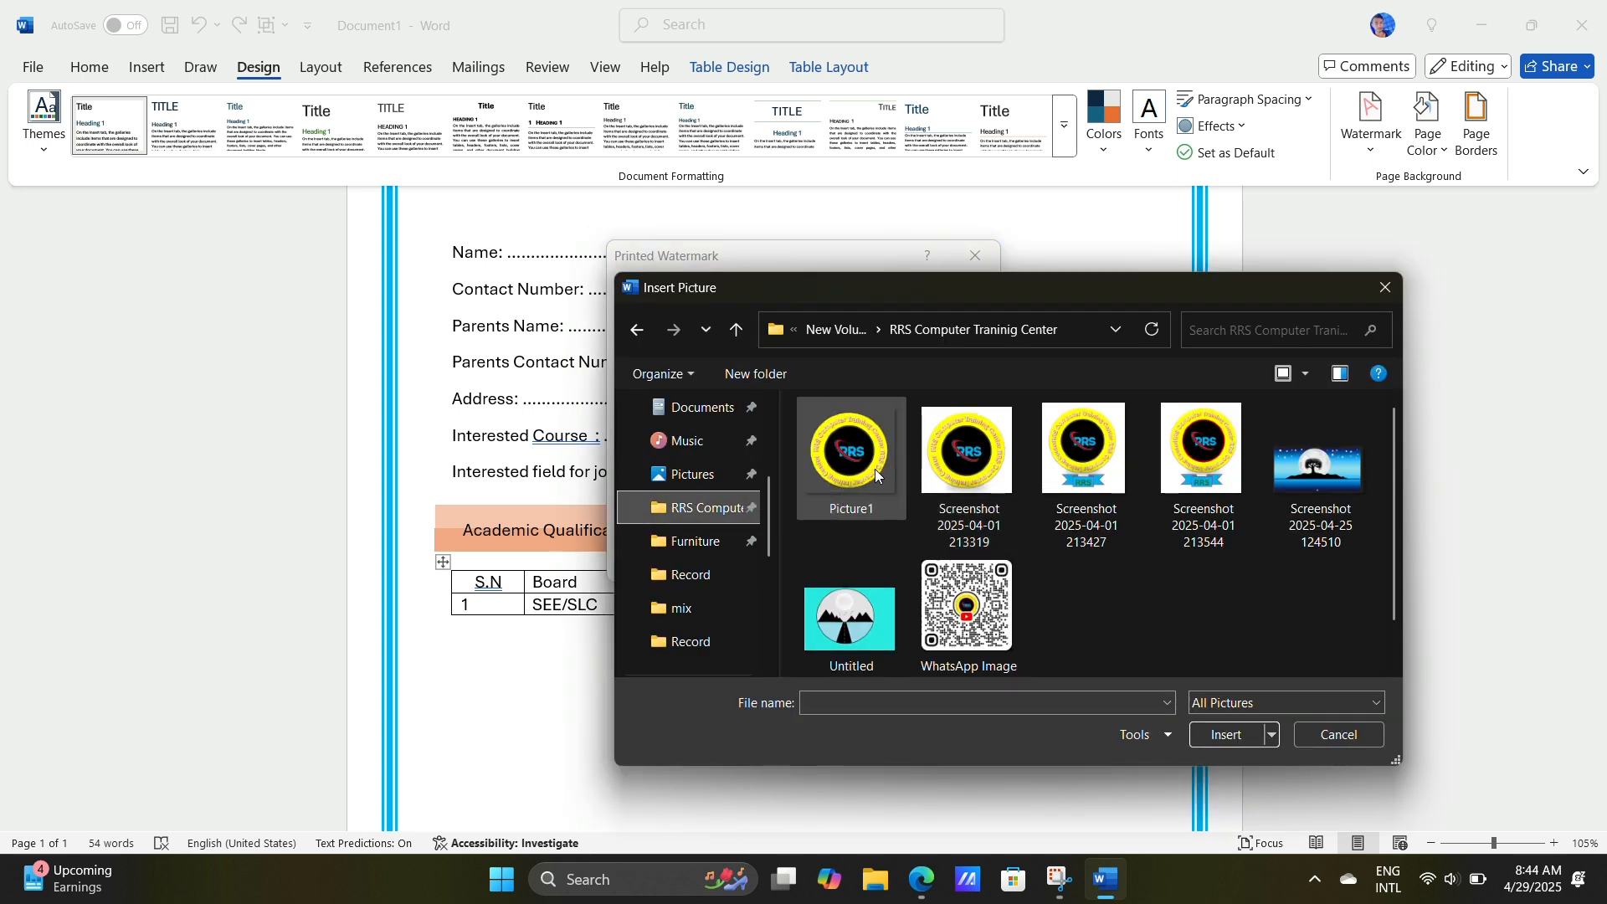
{"action": "left_click", "coordinate": [876, 476]}
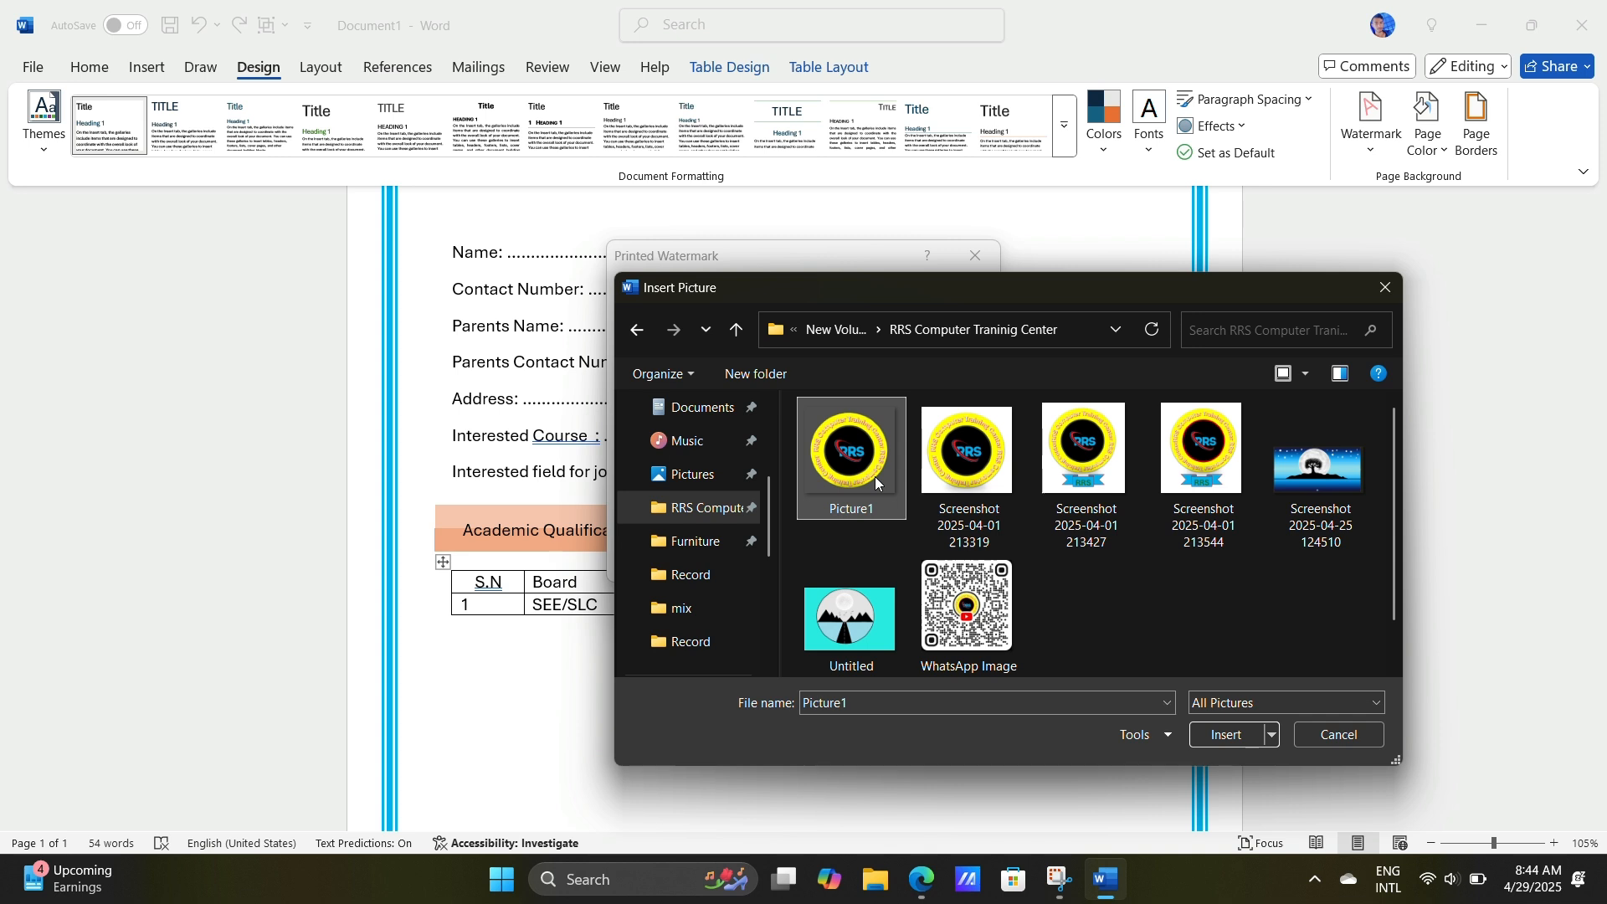
{"action": "left_click", "coordinate": [1227, 734]}
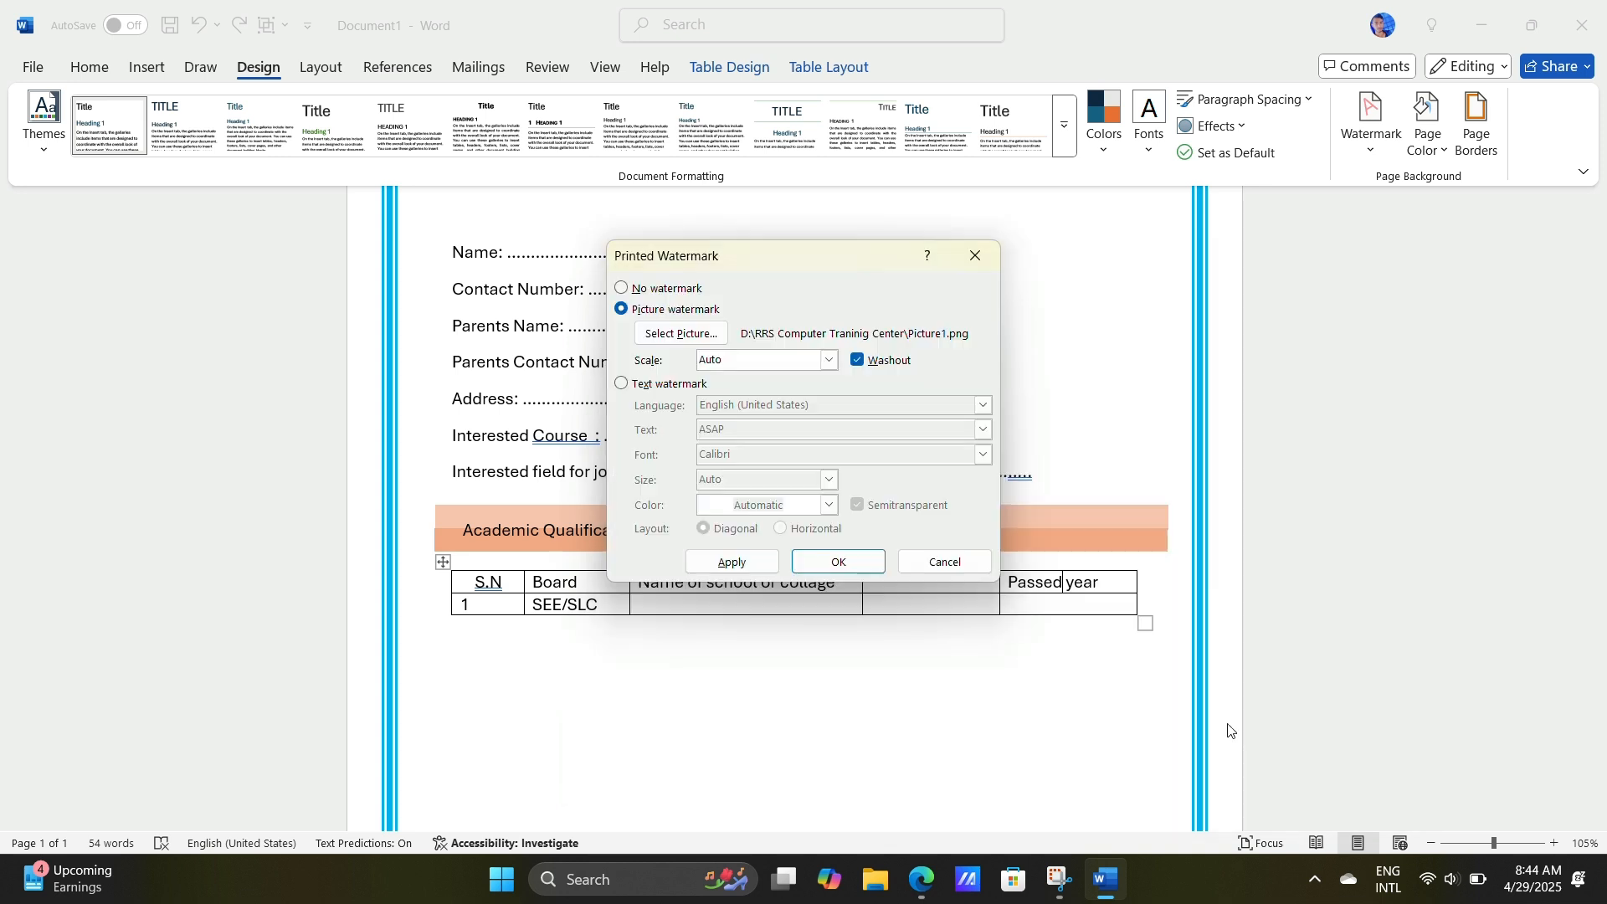
{"action": "key", "text": "alt+w"}
{"action": "left_click", "coordinate": [837, 561]}
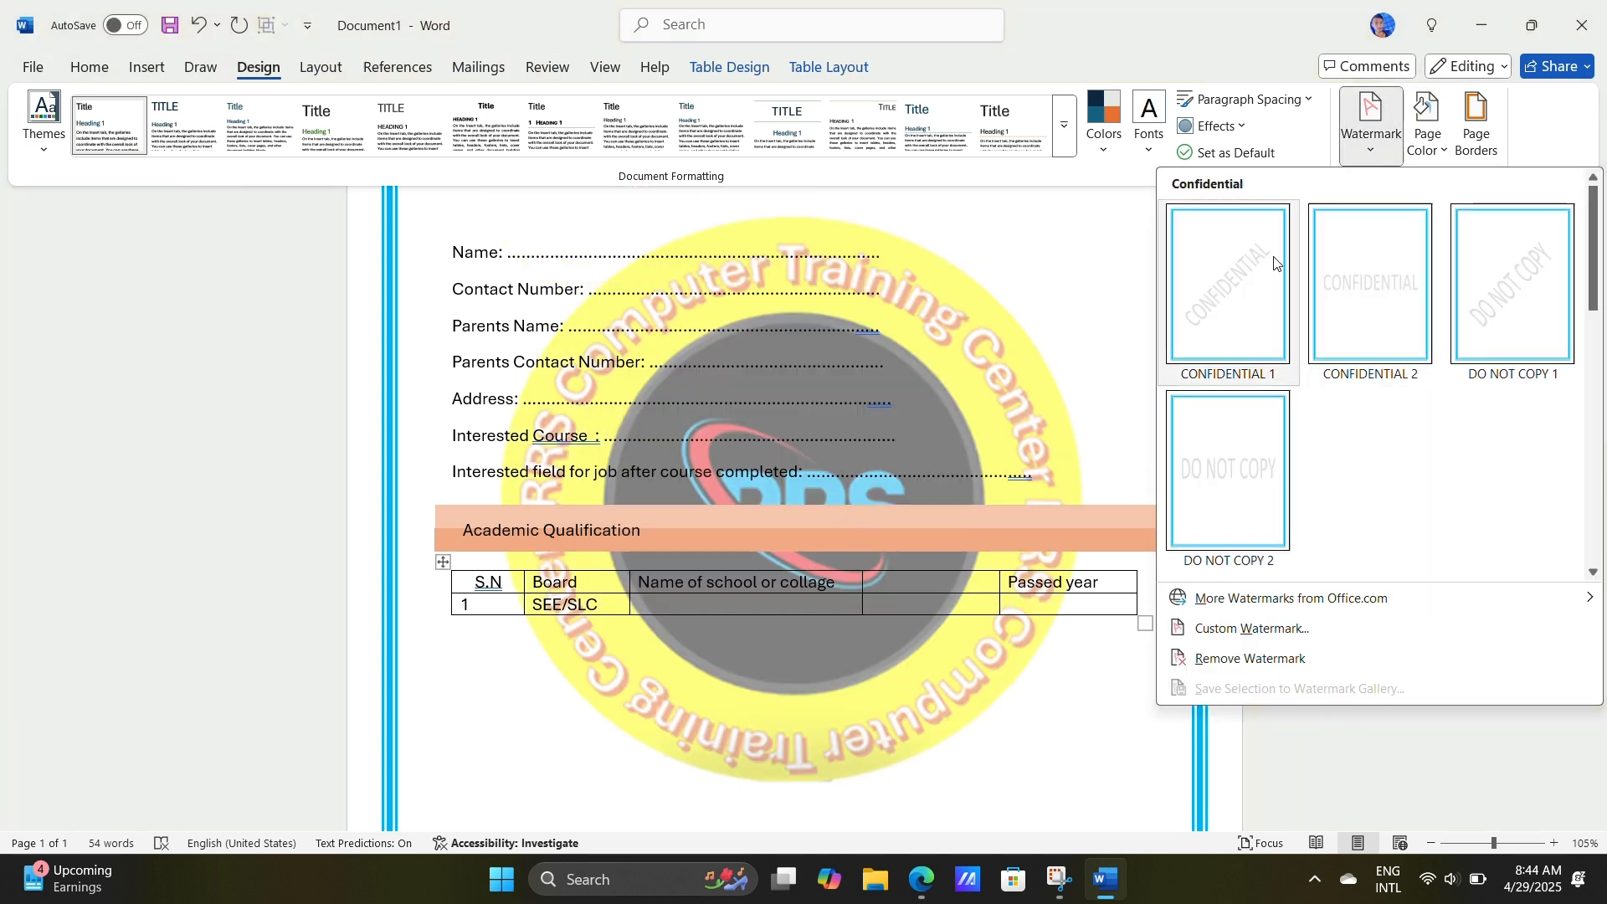
{"action": "left_click", "coordinate": [1370, 121]}
{"action": "left_click", "coordinate": [1222, 628]}
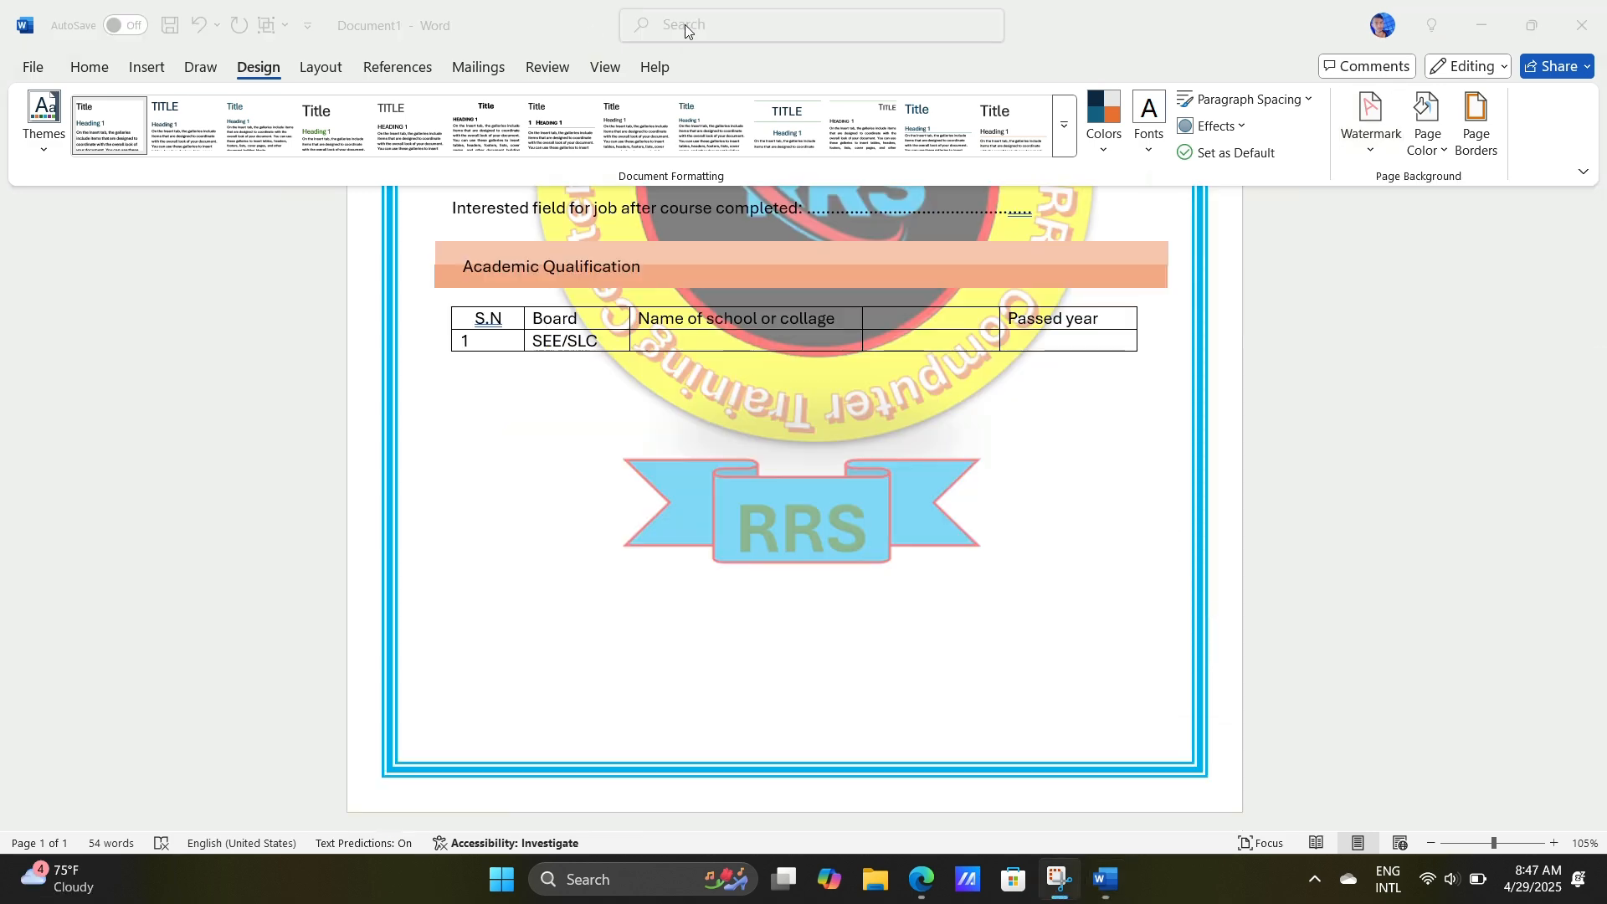
{"action": "left_click", "coordinate": [175, 76]}
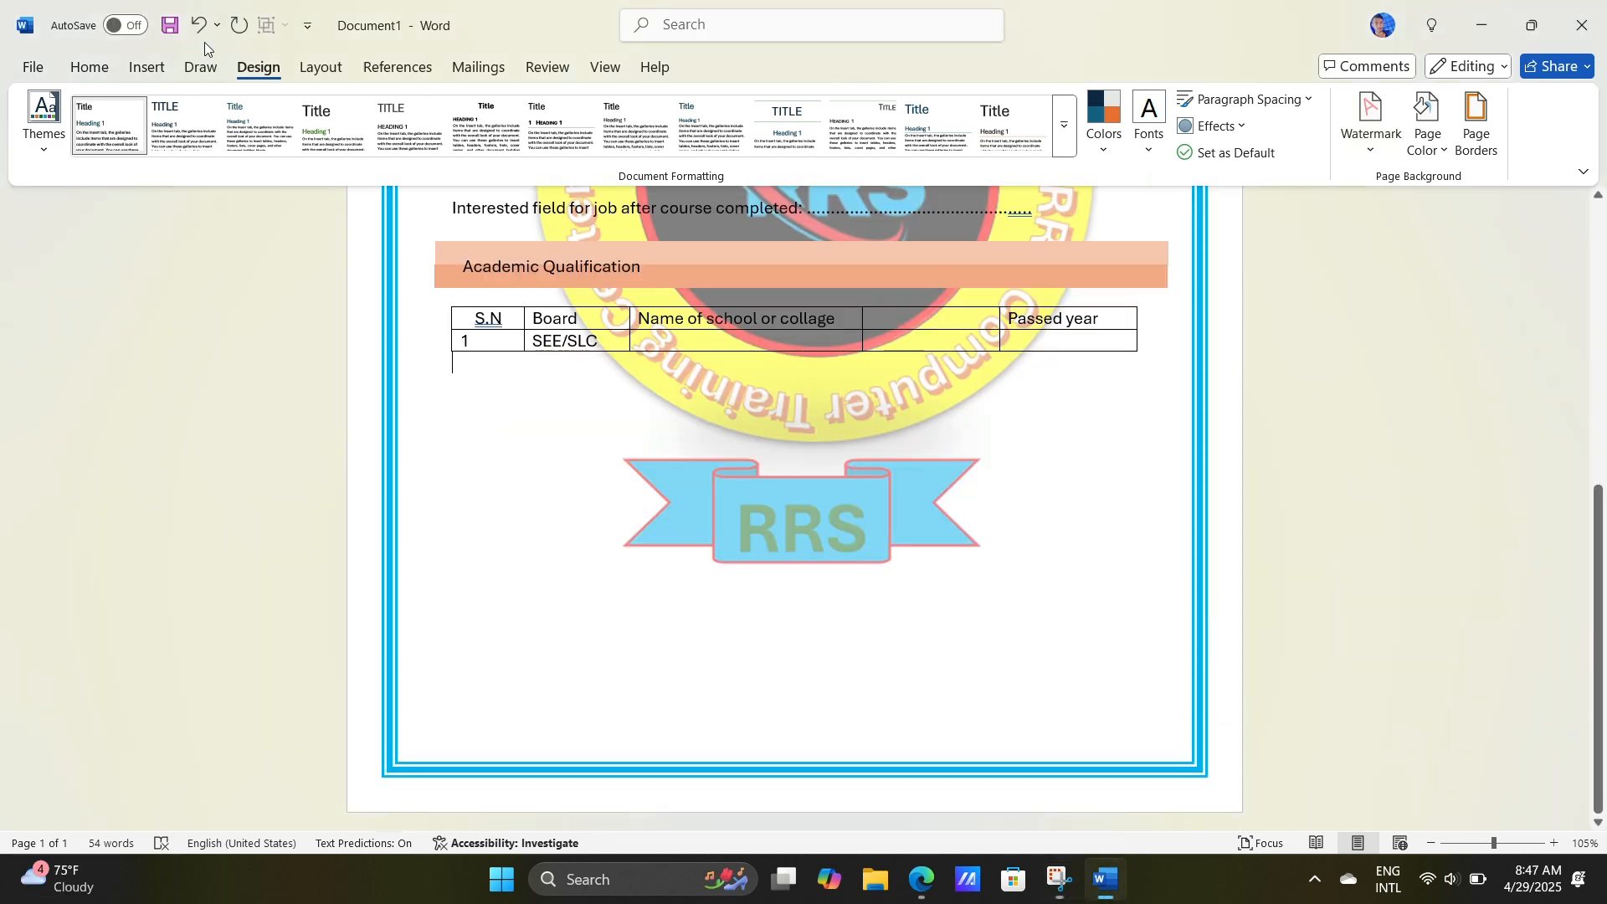
{"action": "scroll", "coordinate": [489, 90], "scroll_direction": "down", "scroll_amount": 6}
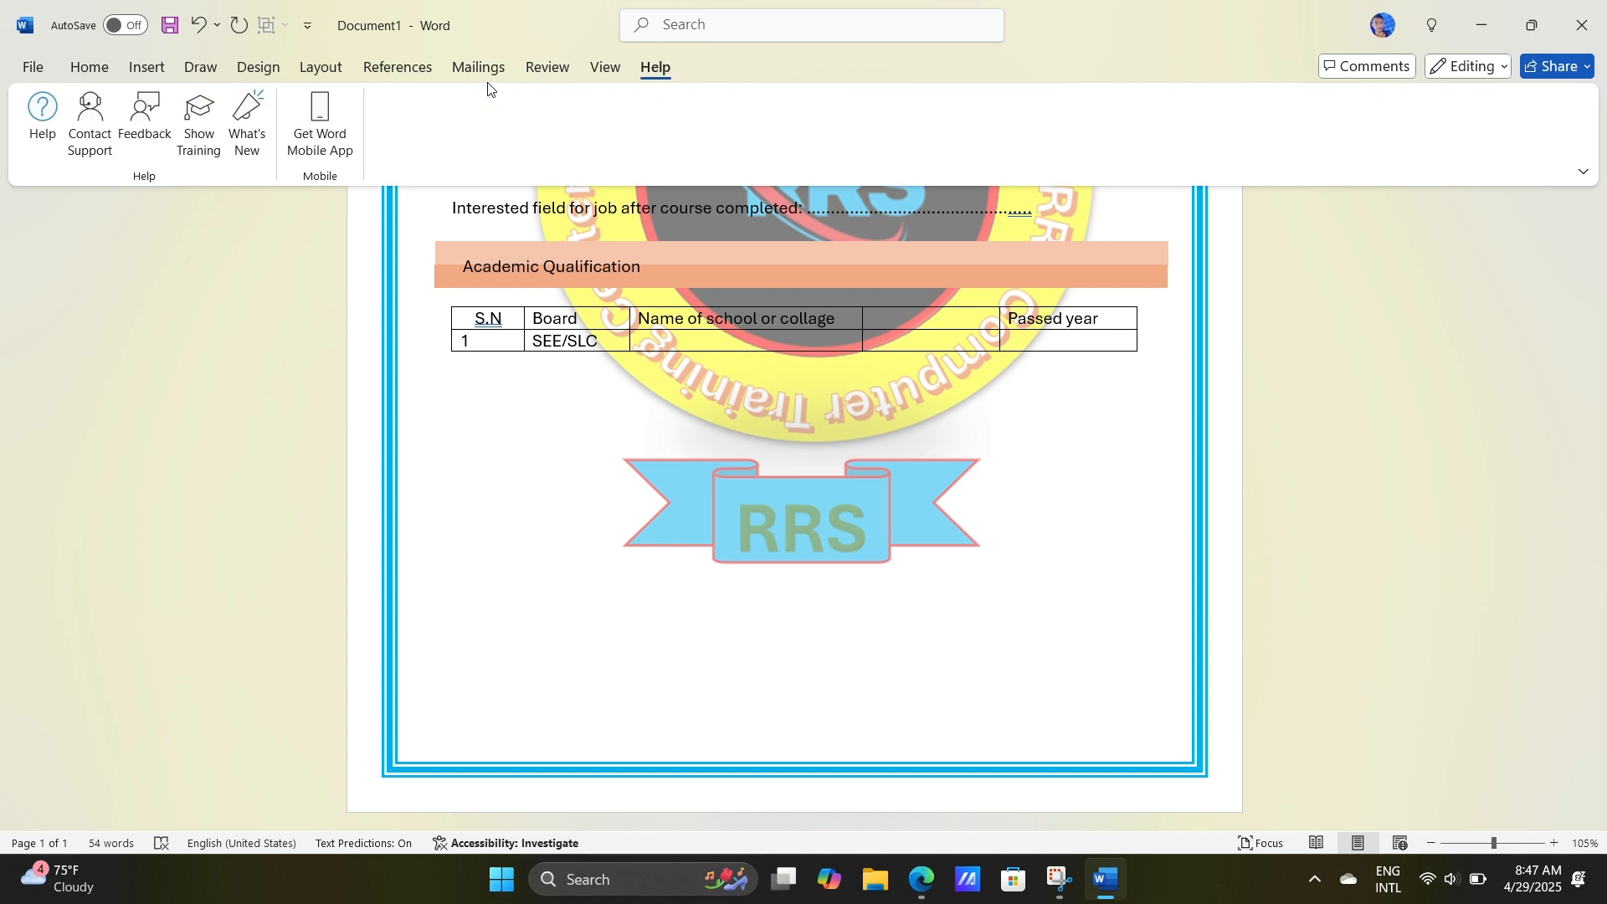
{"action": "scroll", "coordinate": [489, 79], "scroll_direction": "up", "scroll_amount": 9}
{"action": "scroll", "coordinate": [491, 73], "scroll_direction": "down", "scroll_amount": 1}
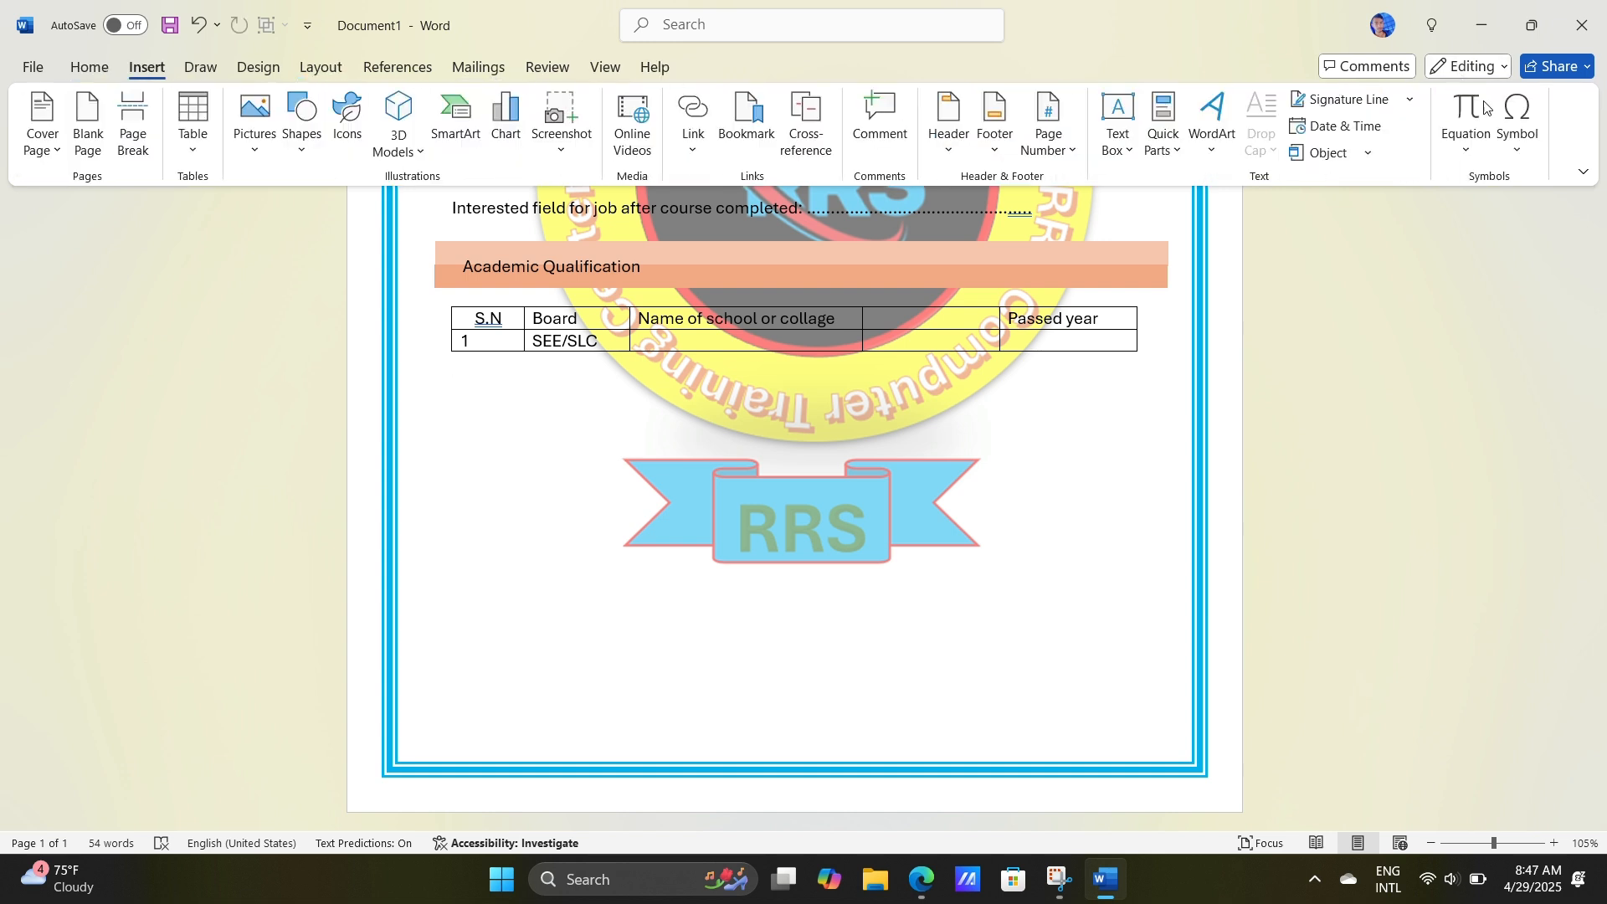
{"action": "left_click", "coordinate": [1518, 126]}
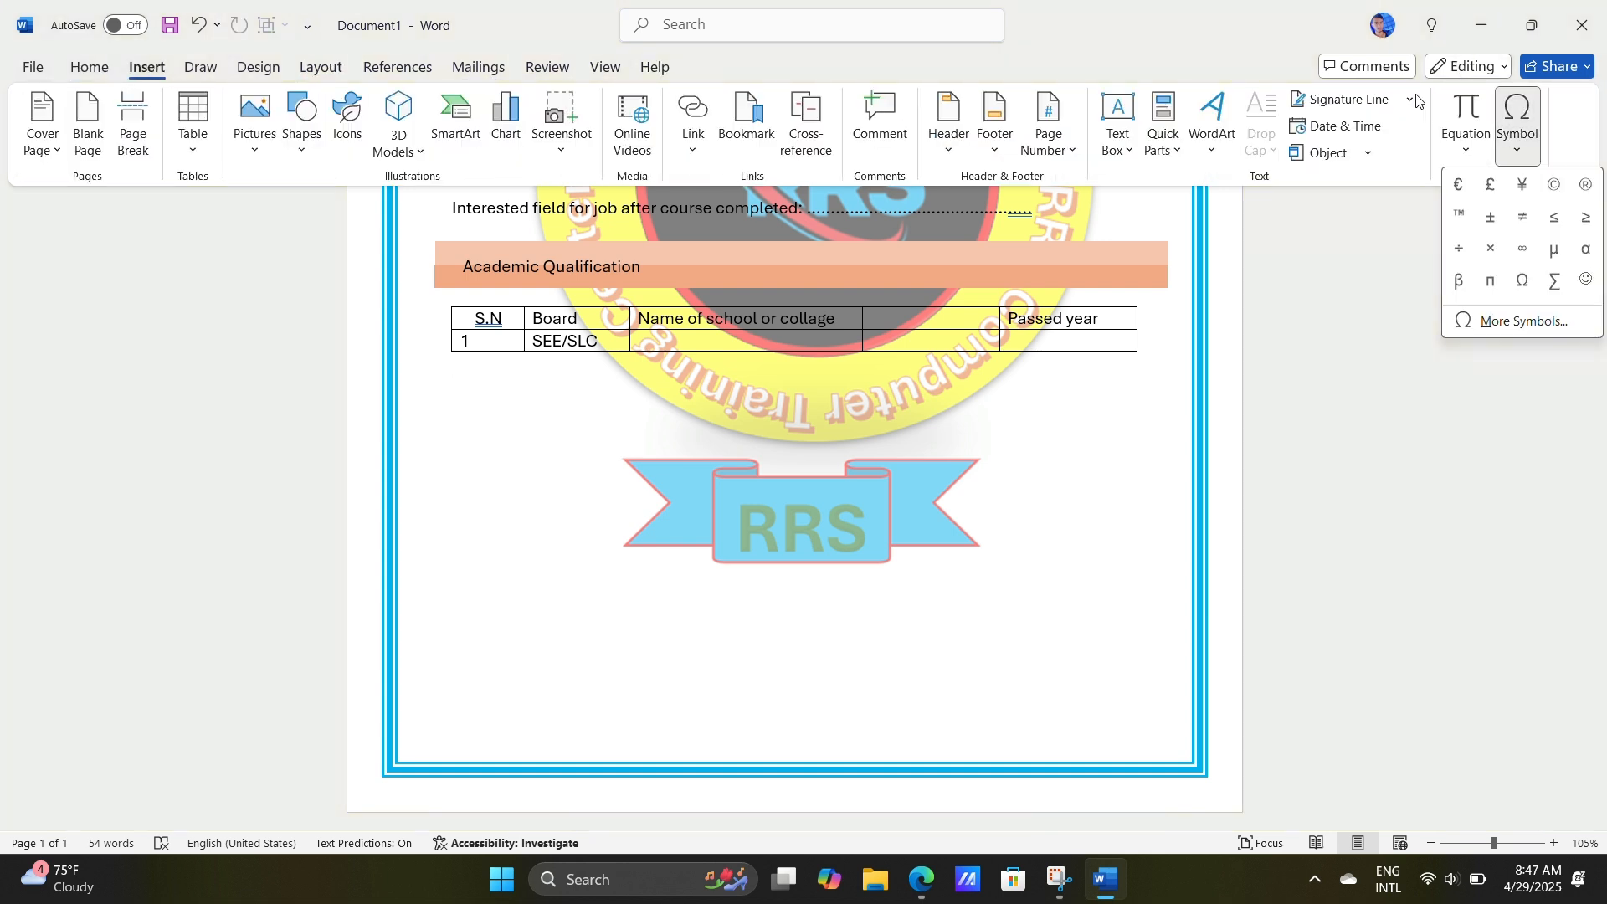
{"action": "left_click", "coordinate": [1529, 332]}
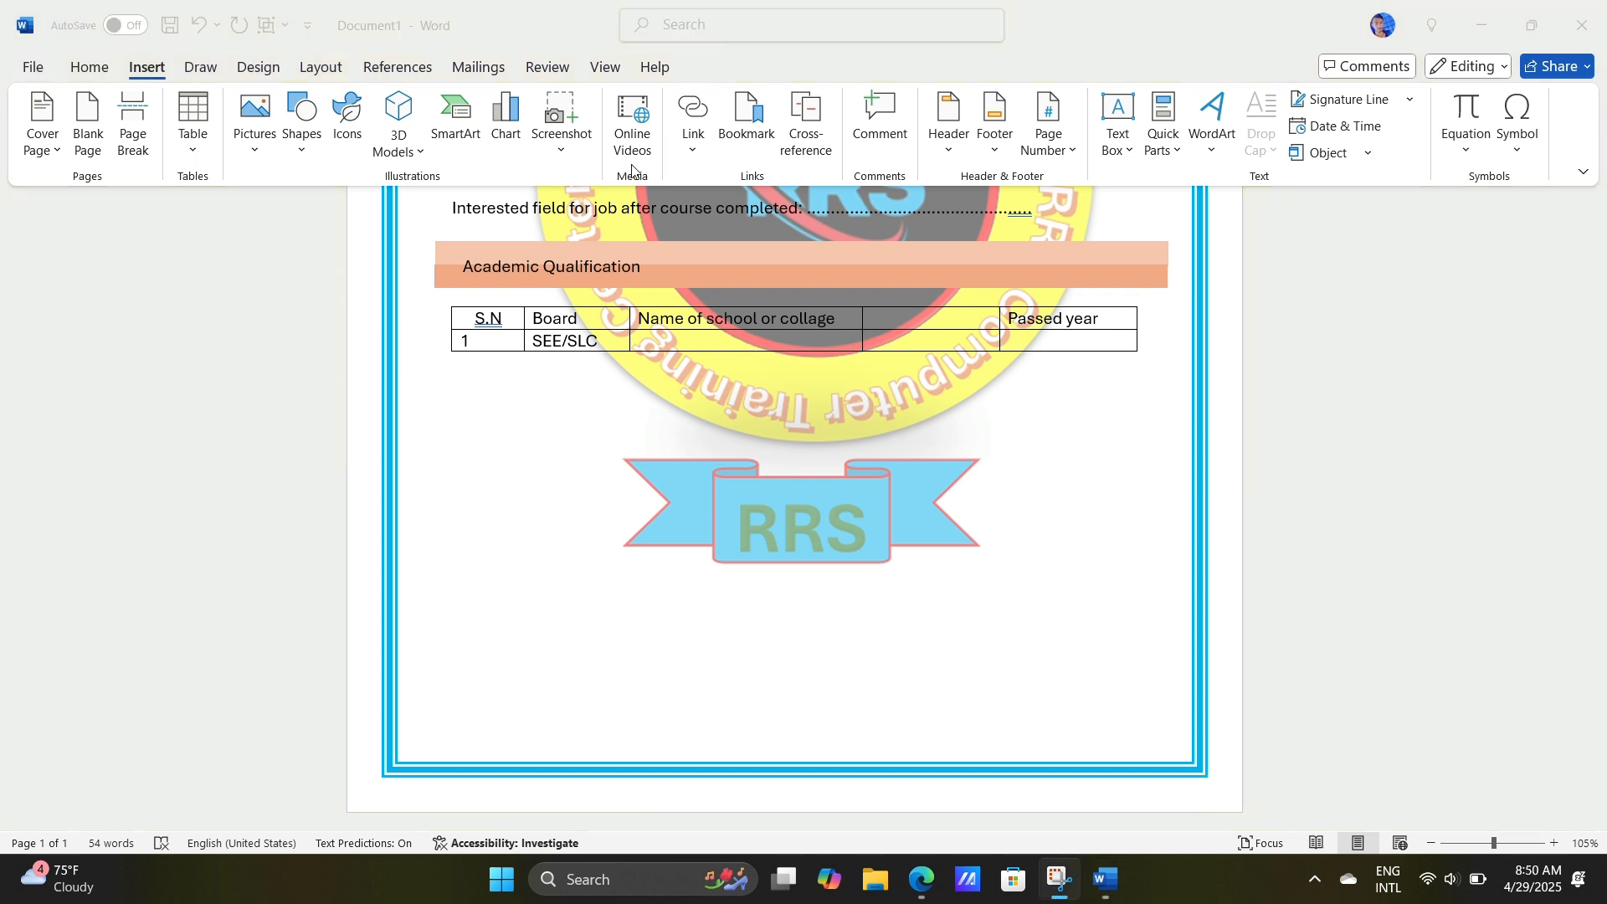
Step: Add the line "Signature by authority: ................" in the empty space near the bottom of the page
{"action": "left_click", "coordinate": [517, 659]}
{"action": "triple_click", "coordinate": [504, 657]}
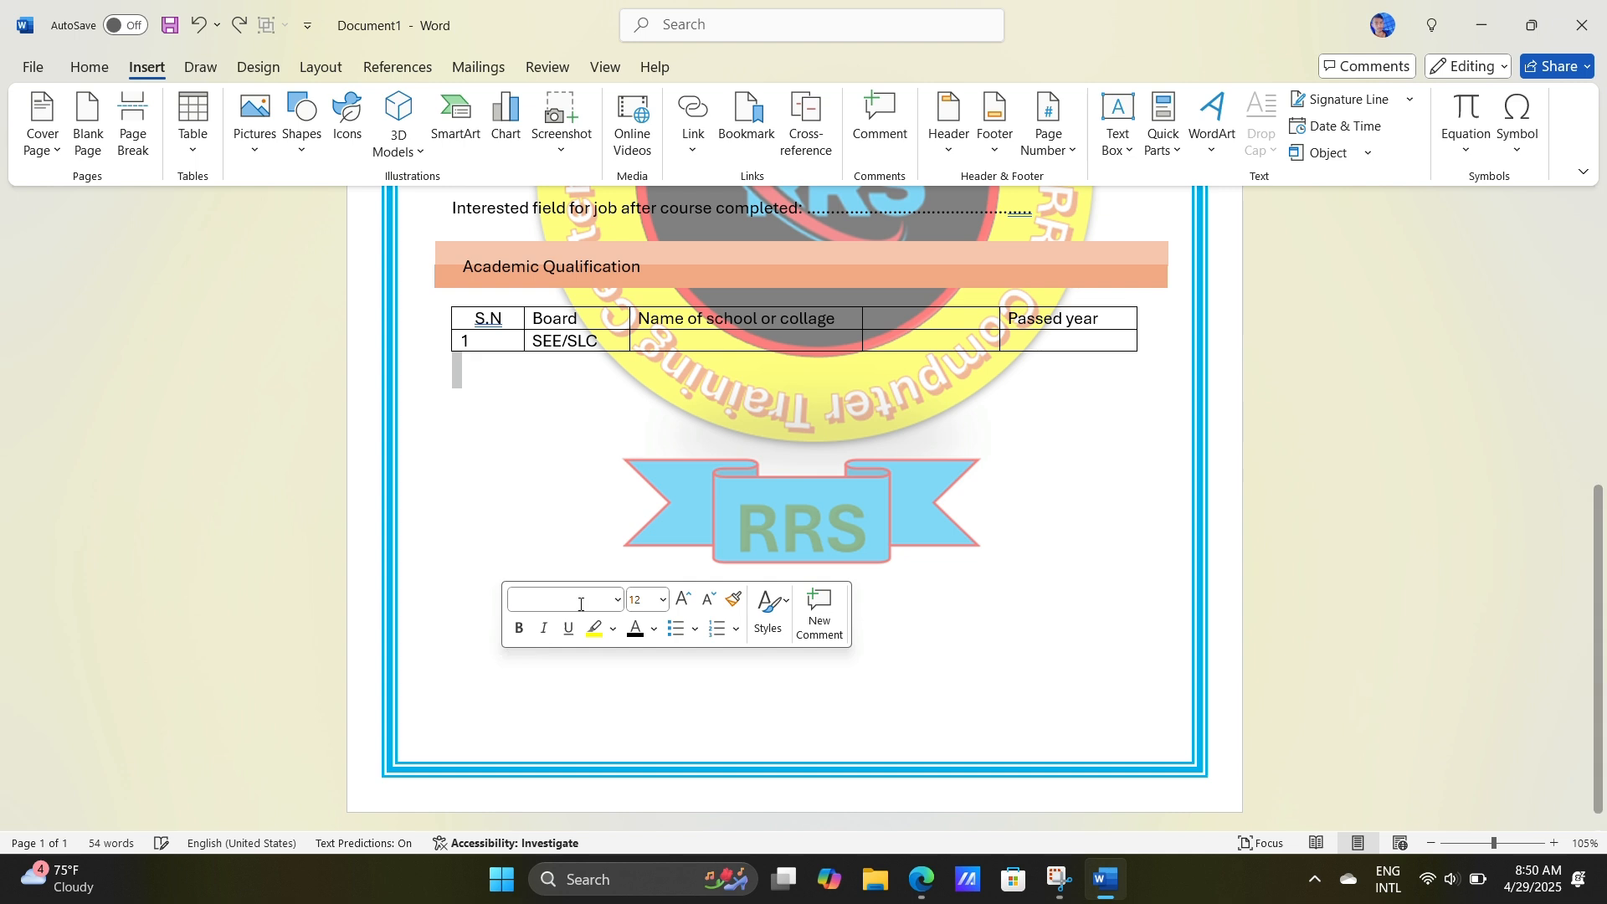
{"action": "double_click", "coordinate": [513, 646]}
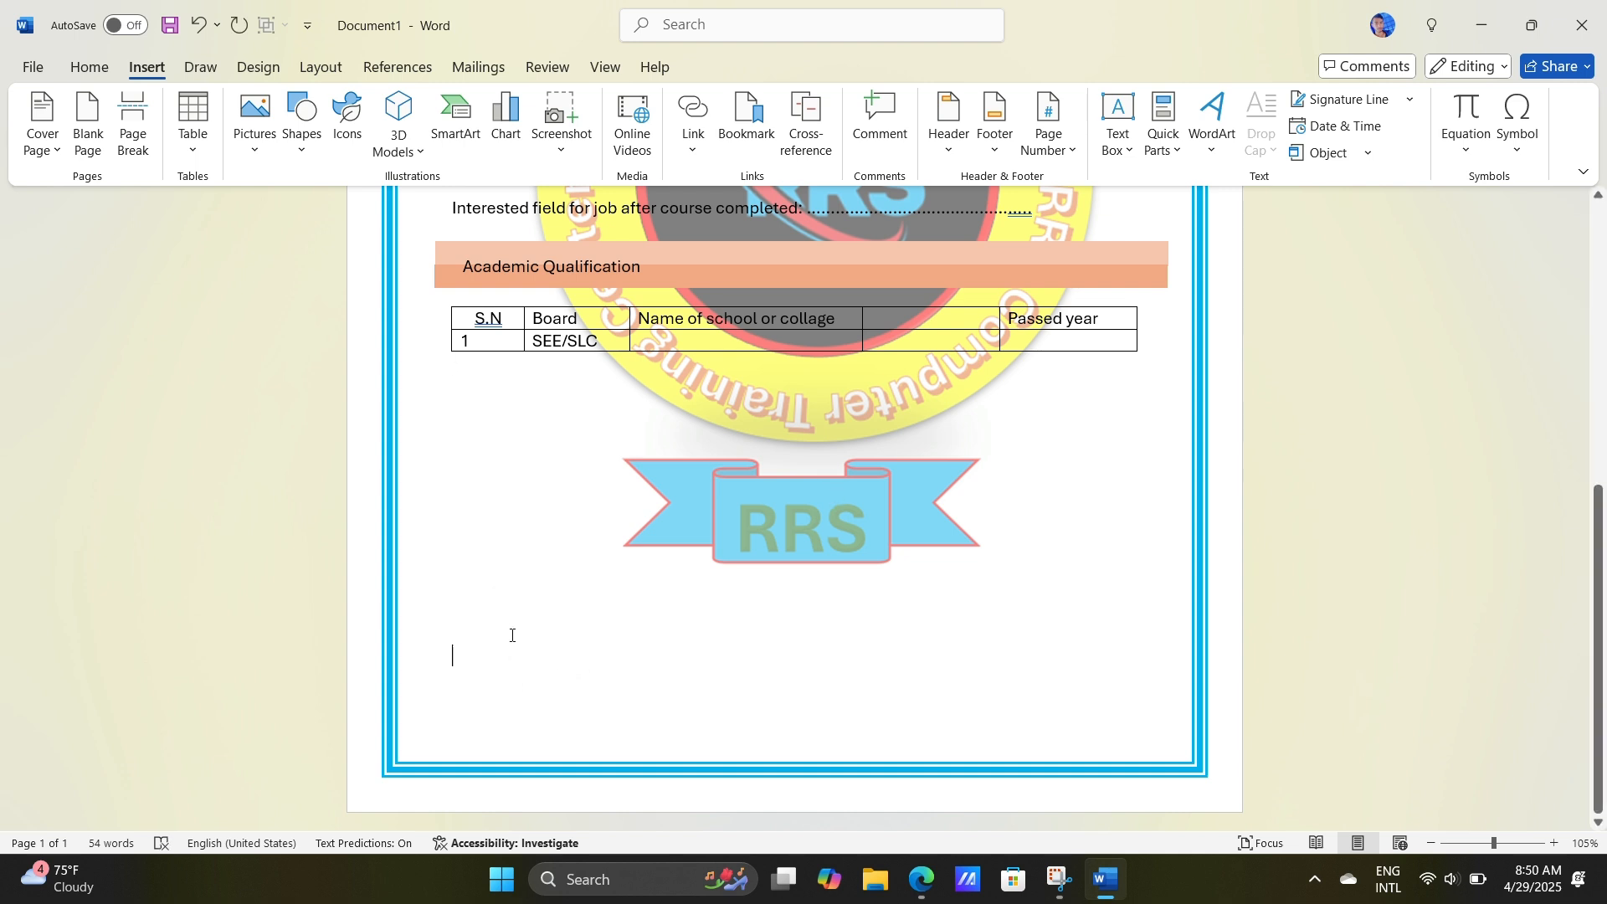
{"action": "type", "text": "s"}
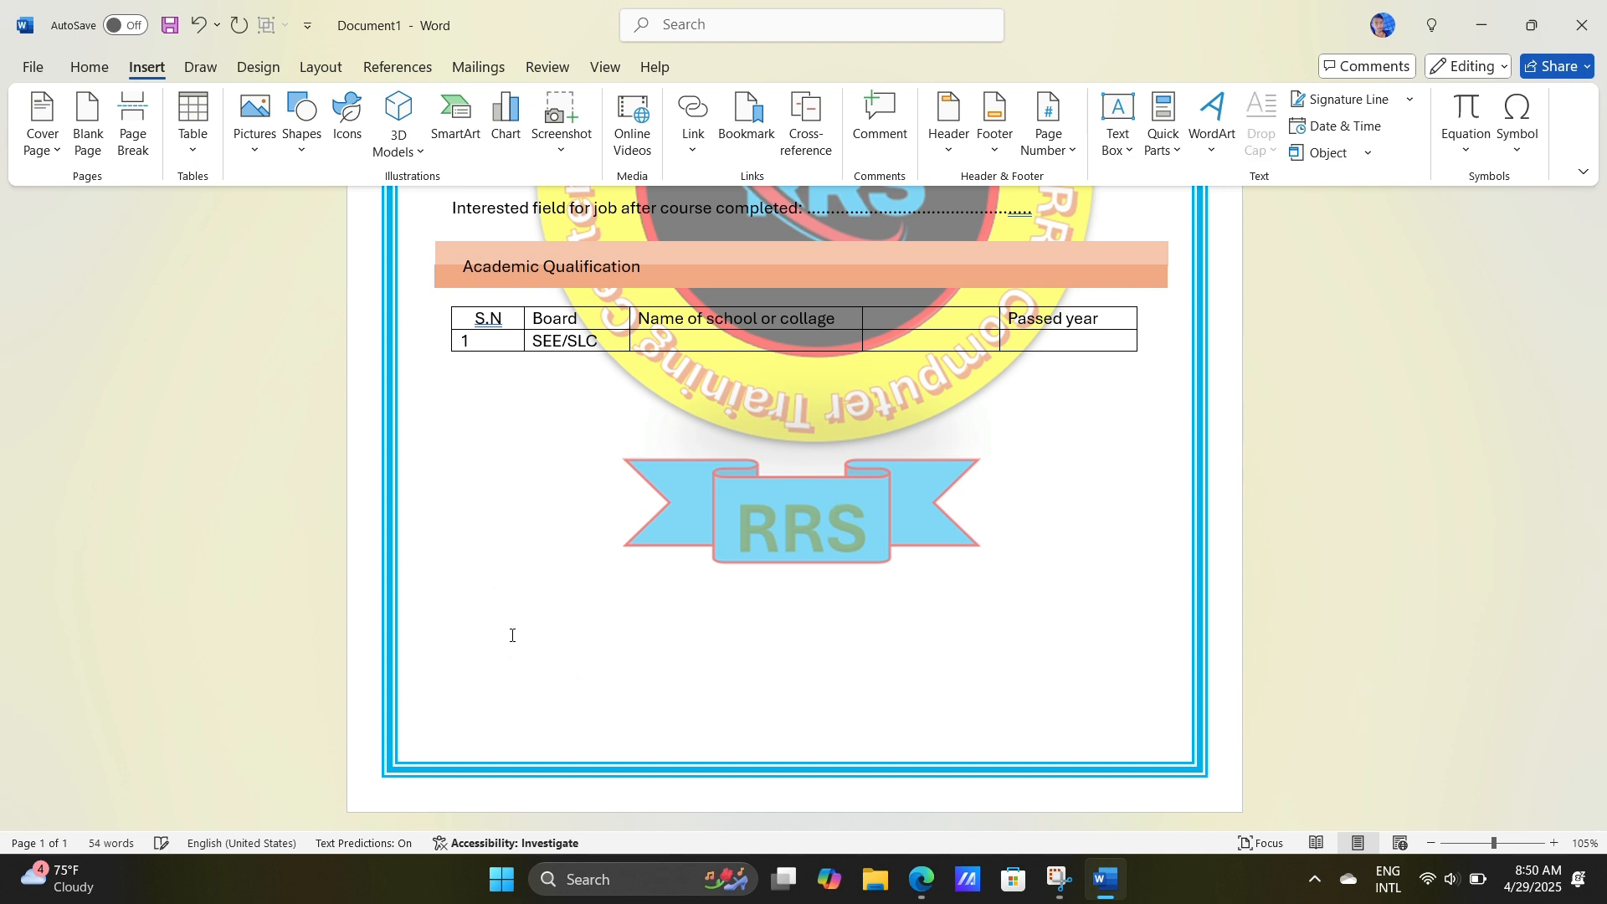
{"action": "key", "text": "BackSpace"}
{"action": "type", "text": "Sig"}
{"action": "key", "text": "Tab"}
{"action": "type", "text": "by au"}
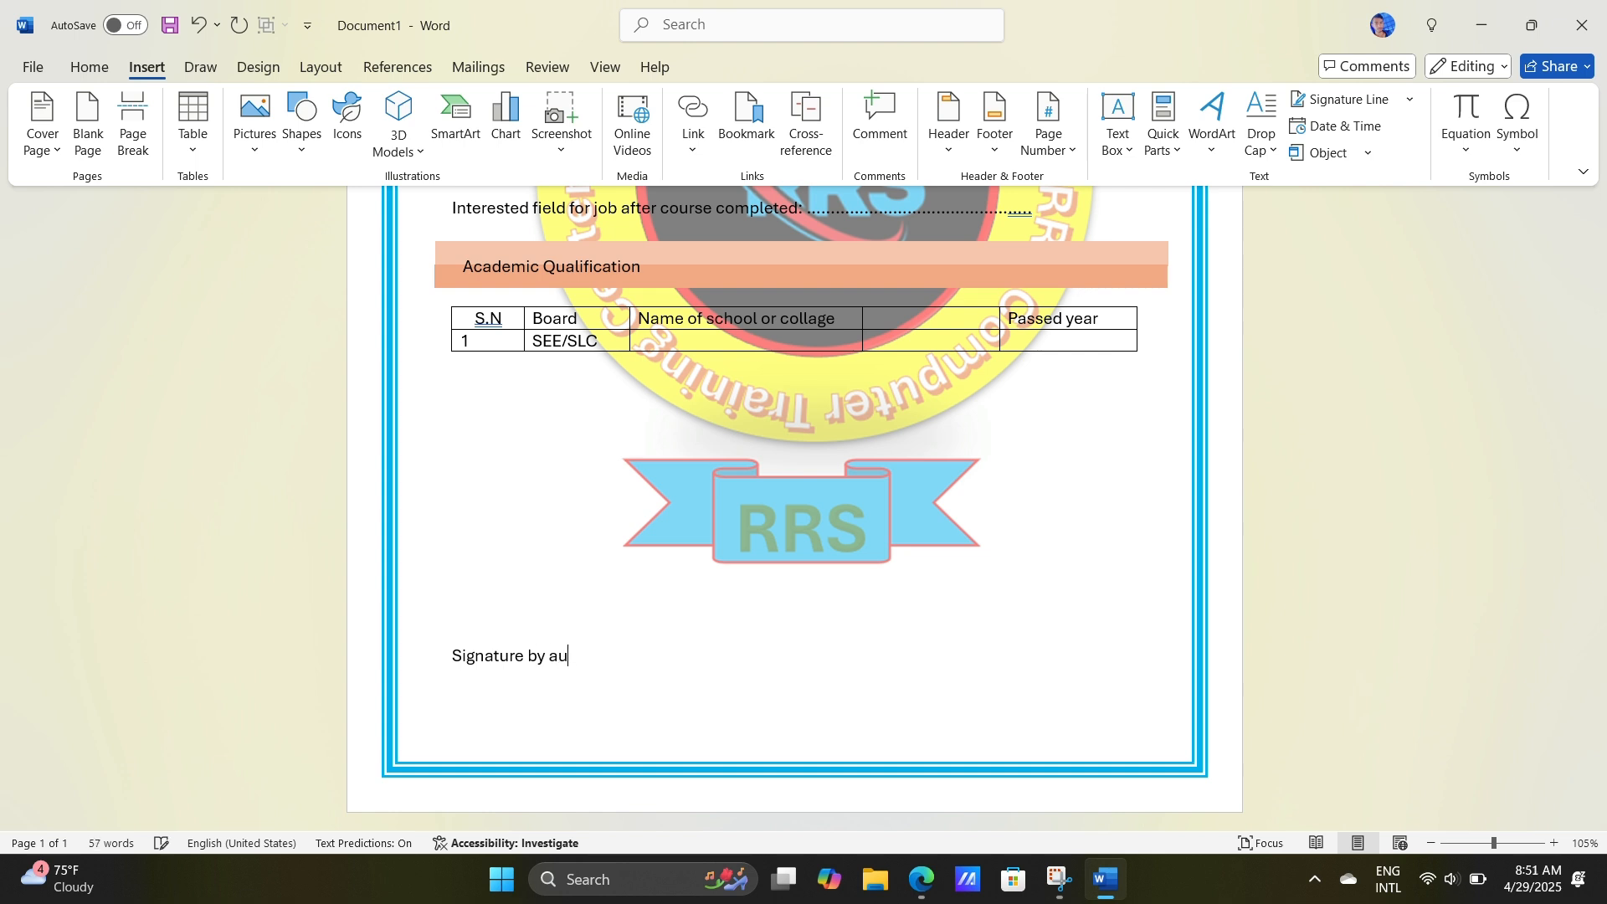
{"action": "type", "text": "thority : ................"}
Step: Add "Signature by student:" with a dotted fill-in line on the same line, spaced well apart from the authority signature
{"action": "key", "text": "Tab"}
{"action": "type", "text": "signature"}
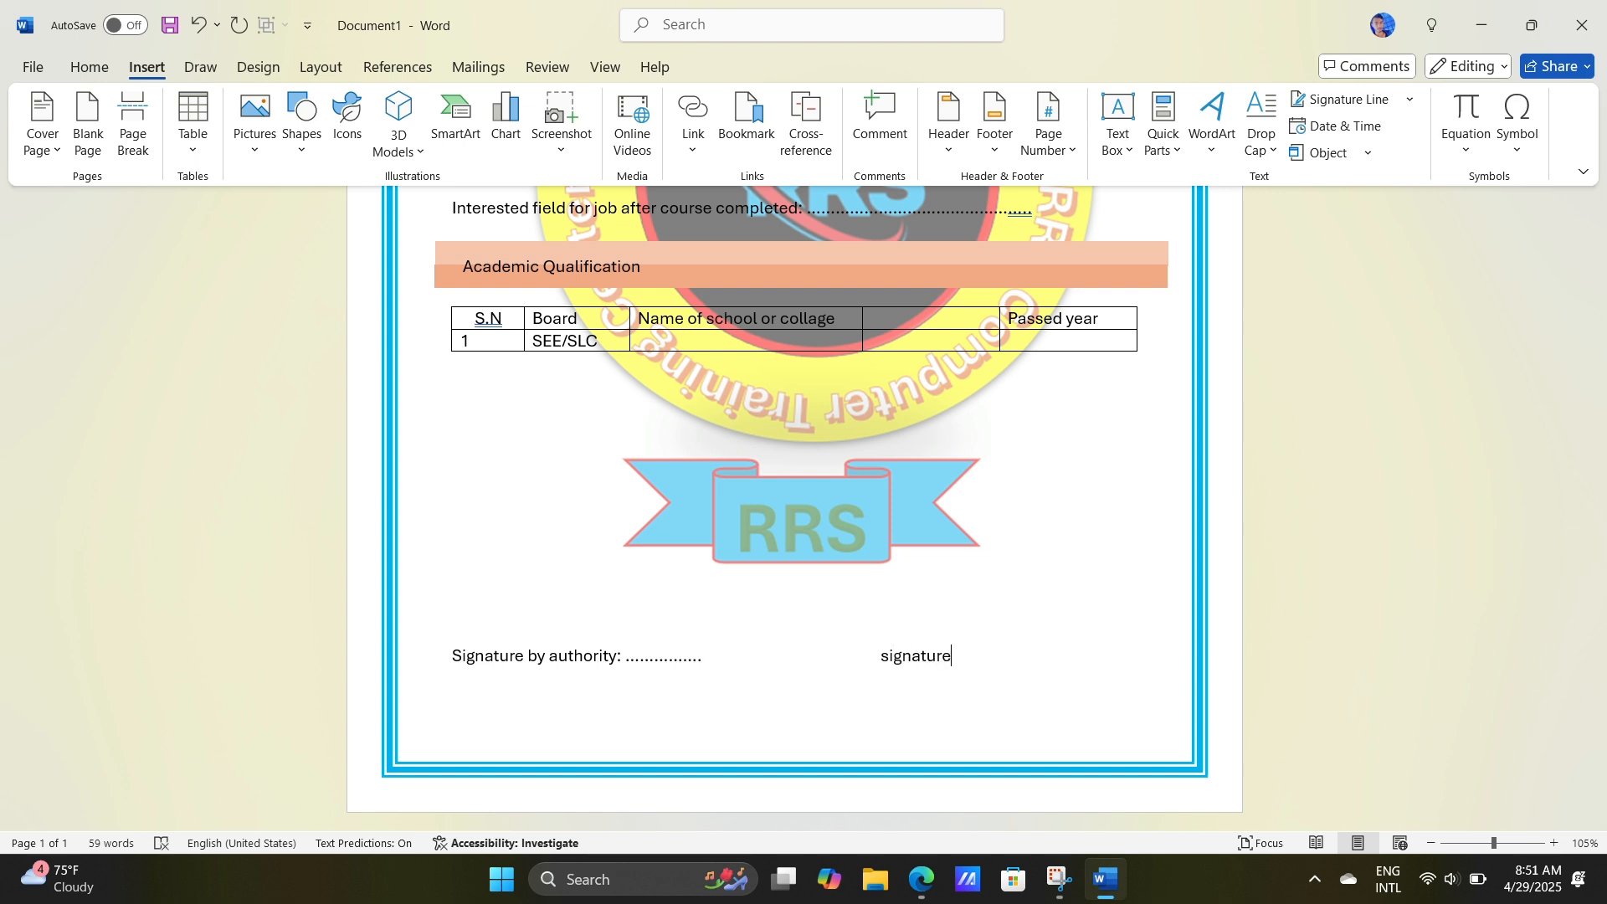
{"action": "type", "text": " by sut"}
{"action": "key", "text": "BackSpace"}
{"action": "key", "text": "BackSpace"}
{"action": "type", "text": "tudent:"}
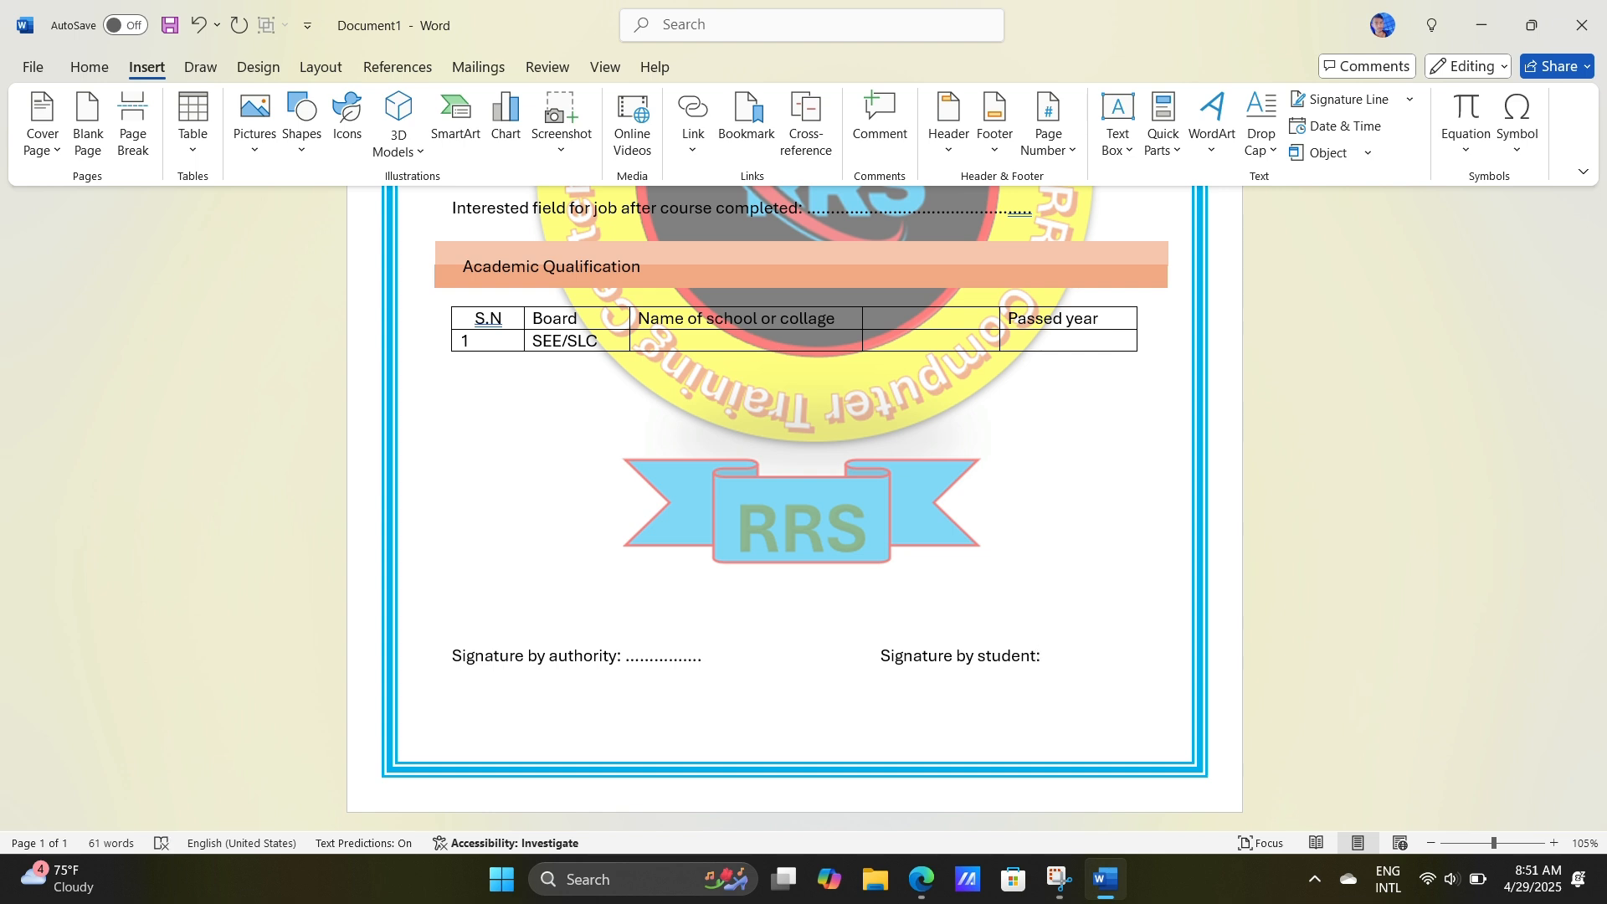
{"action": "type", "text": " ...................."}
Step: Delete the extra space before "Signature by student" to pull that field slightly back from the page border
{"action": "left_click", "coordinate": [877, 667]}
{"action": "key", "text": "BackSpace"}
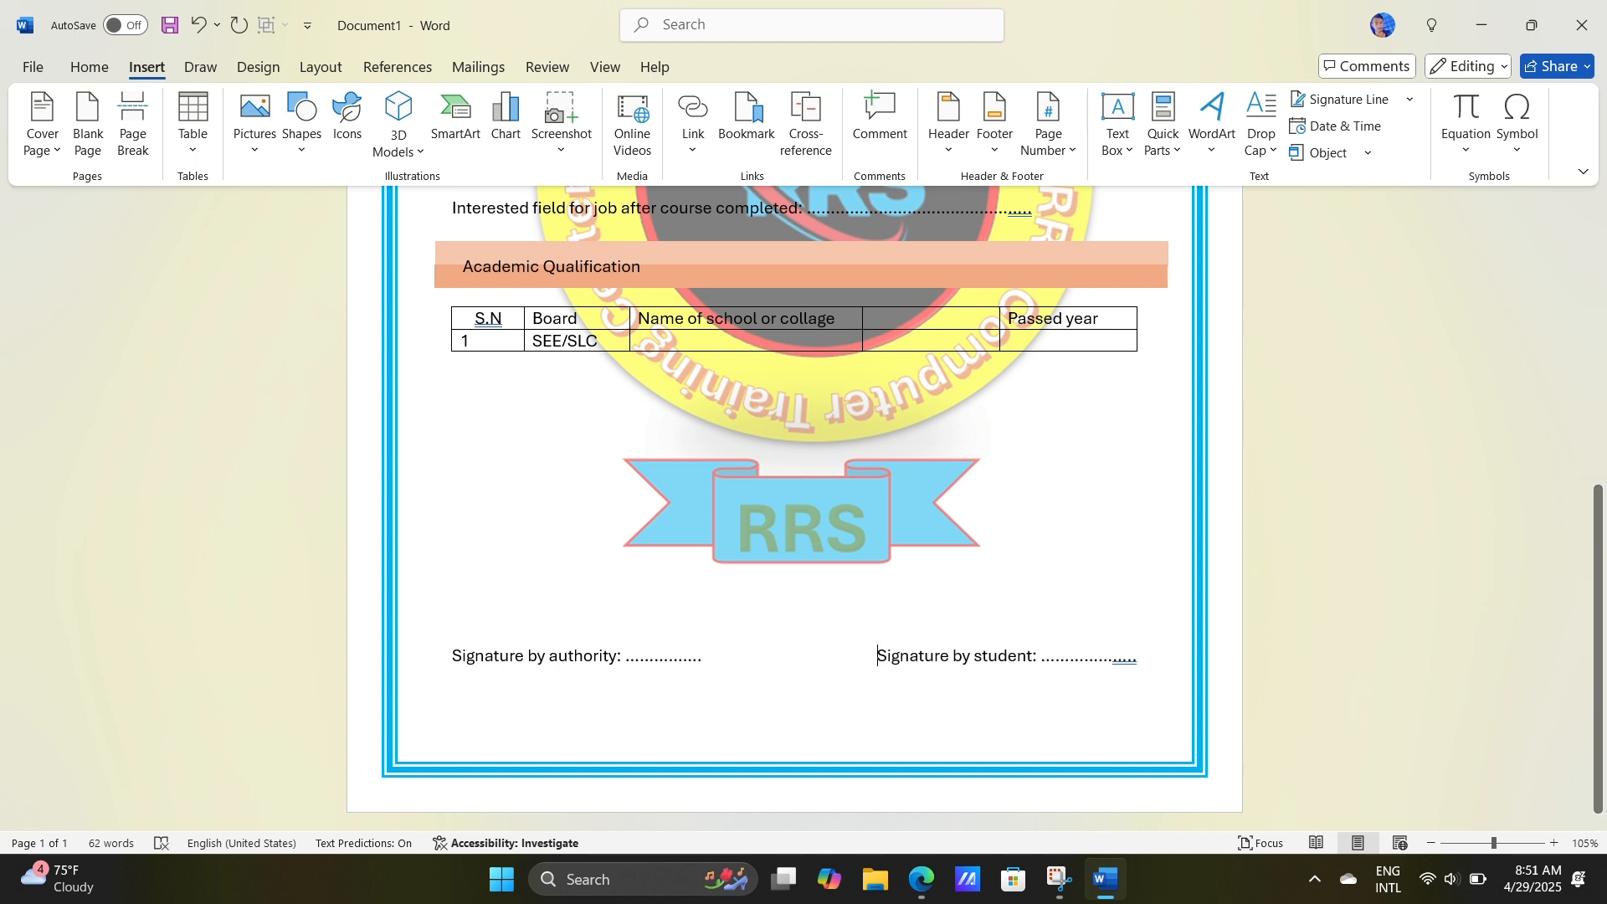
{"action": "left_click", "coordinate": [1068, 658]}
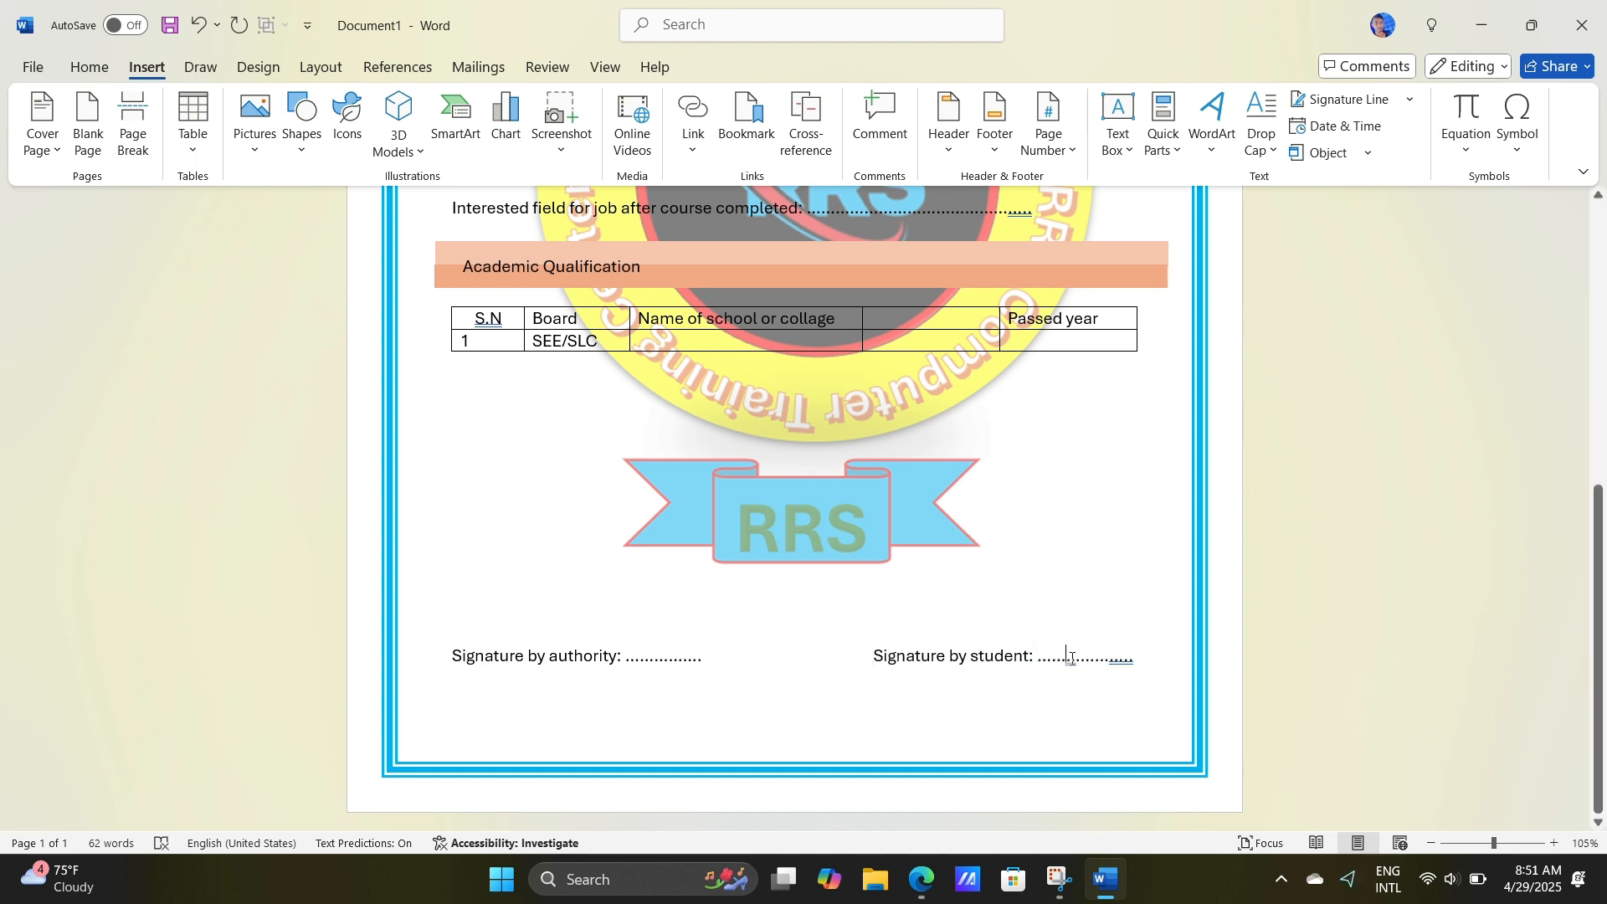
{"action": "type", "text": "."}
{"action": "key", "text": "BackSpace"}
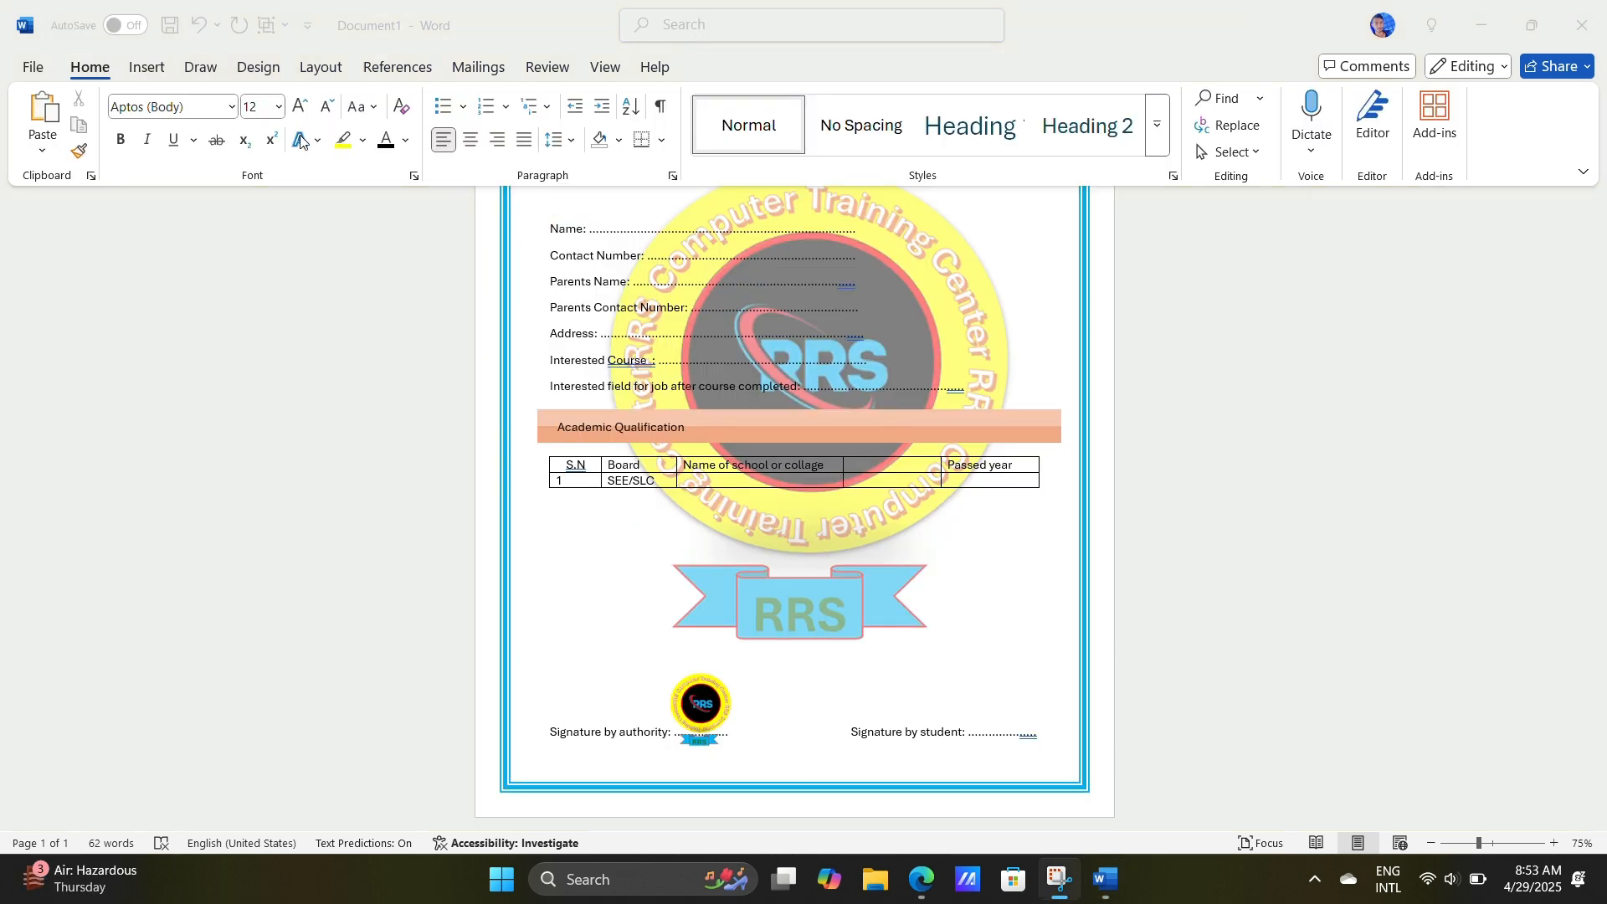
Step: Draw a handwritten signature with the black pen over the dotted line of the Signature by student field
{"action": "left_click", "coordinate": [148, 71]}
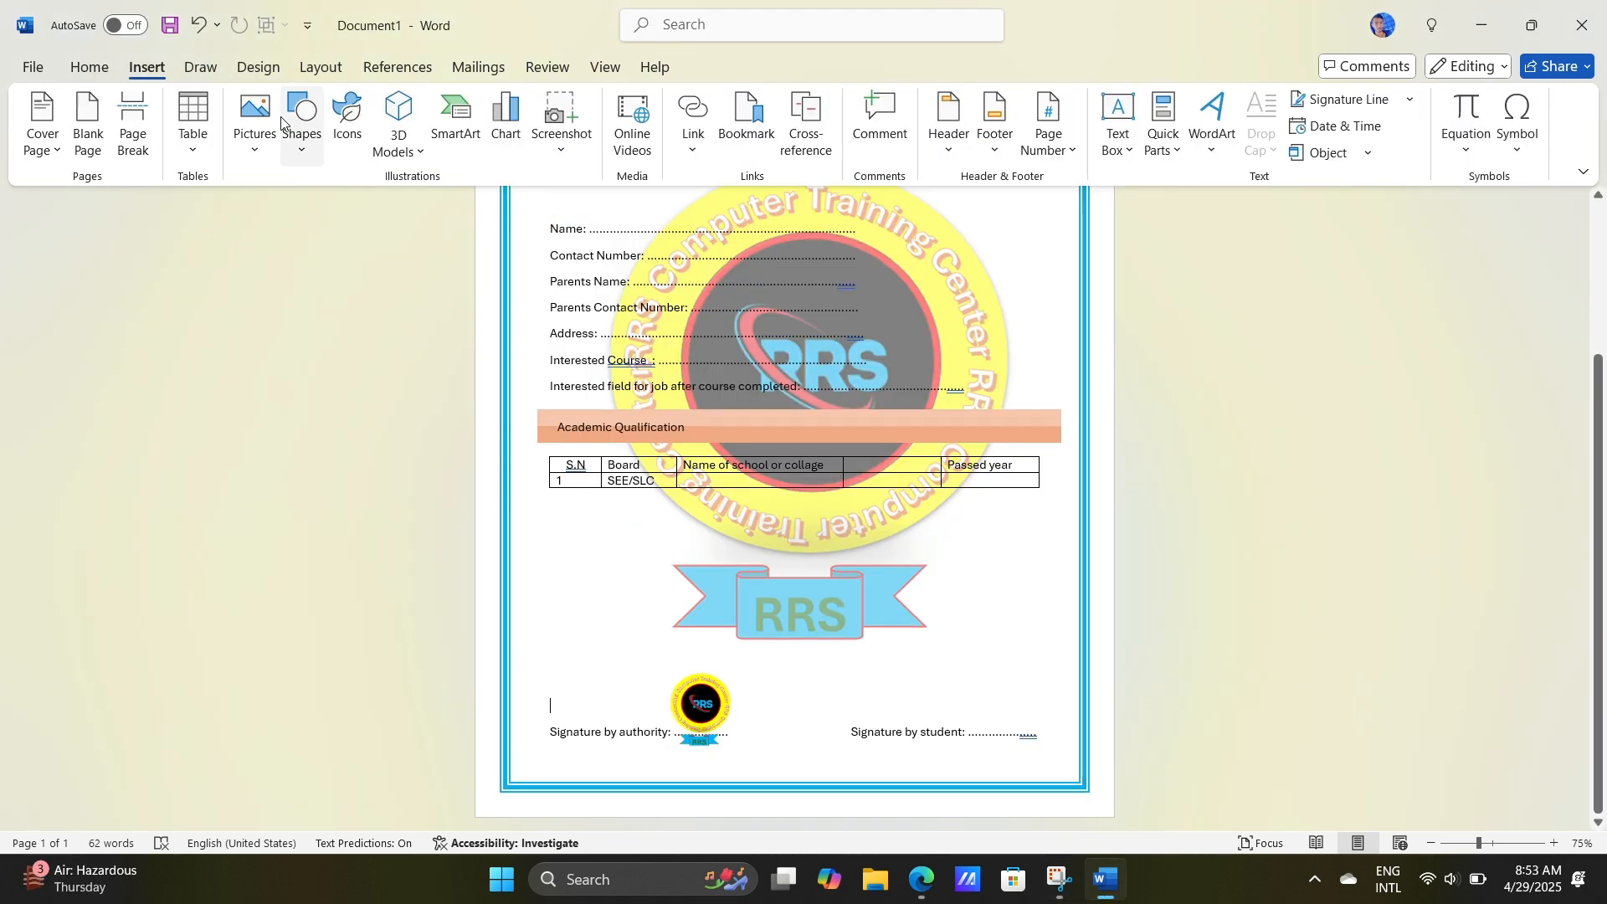
{"action": "left_click", "coordinate": [201, 66]}
{"action": "left_click", "coordinate": [196, 121]}
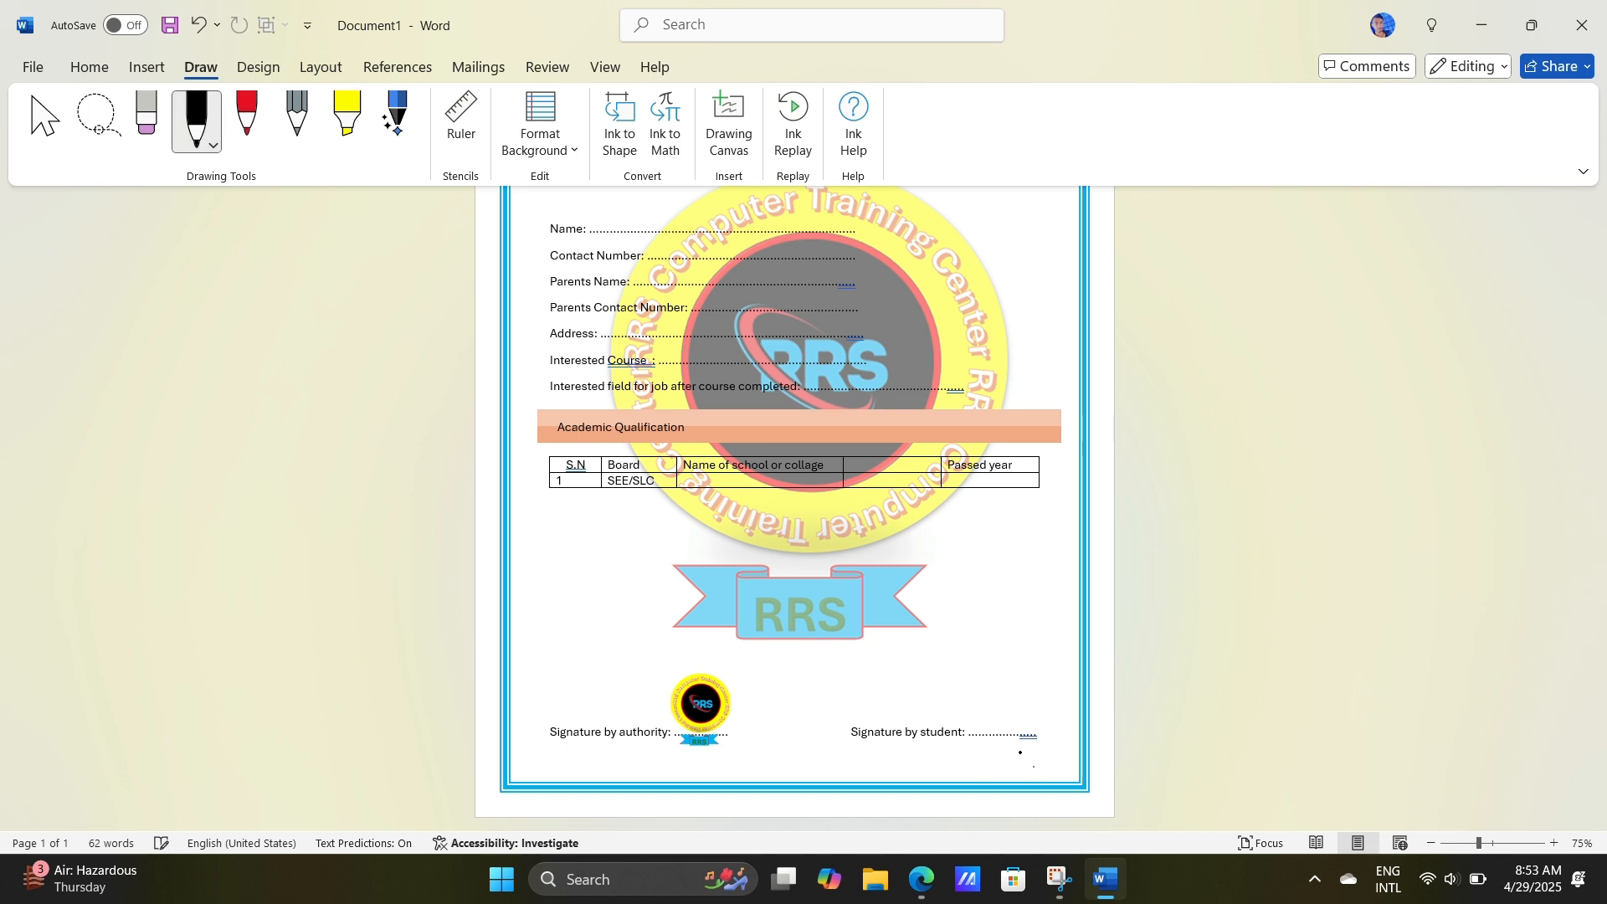
{"action": "mouse_move", "coordinate": [1477, 843]}
{"action": "left_mouse_down"}
{"action": "mouse_move", "coordinate": [1436, 841]}
{"action": "mouse_move", "coordinate": [1504, 842]}
{"action": "left_mouse_up"}
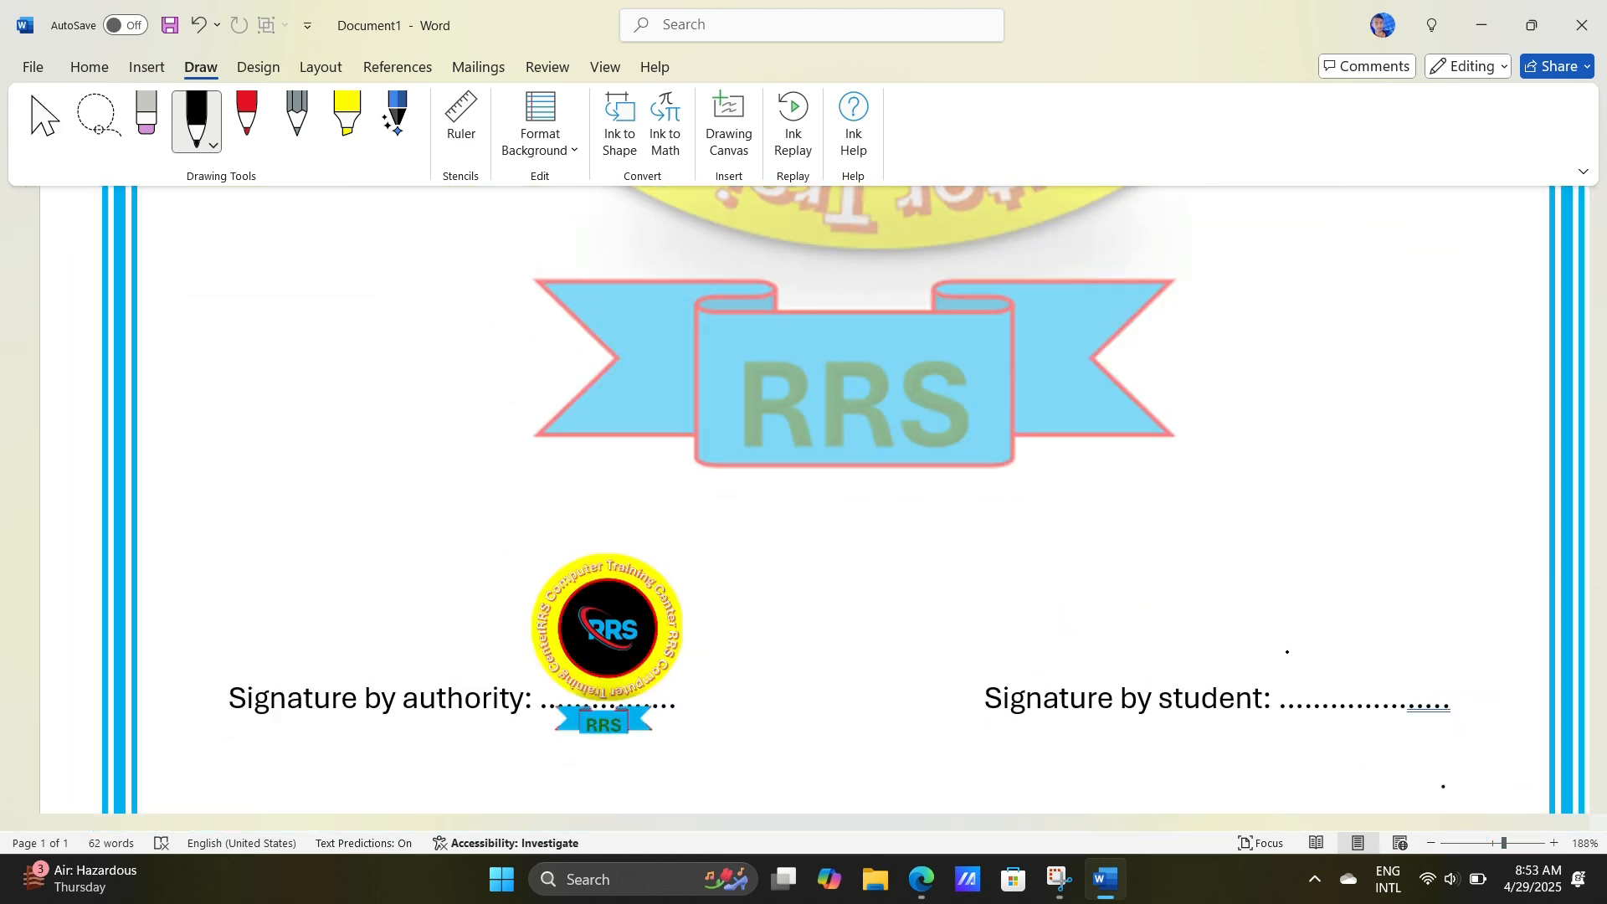
{"action": "mouse_move", "coordinate": [1292, 667]}
{"action": "left_mouse_down"}
{"action": "mouse_move", "coordinate": [1393, 601]}
{"action": "mouse_move", "coordinate": [1416, 669]}
{"action": "mouse_move", "coordinate": [1588, 640]}
{"action": "left_mouse_up"}
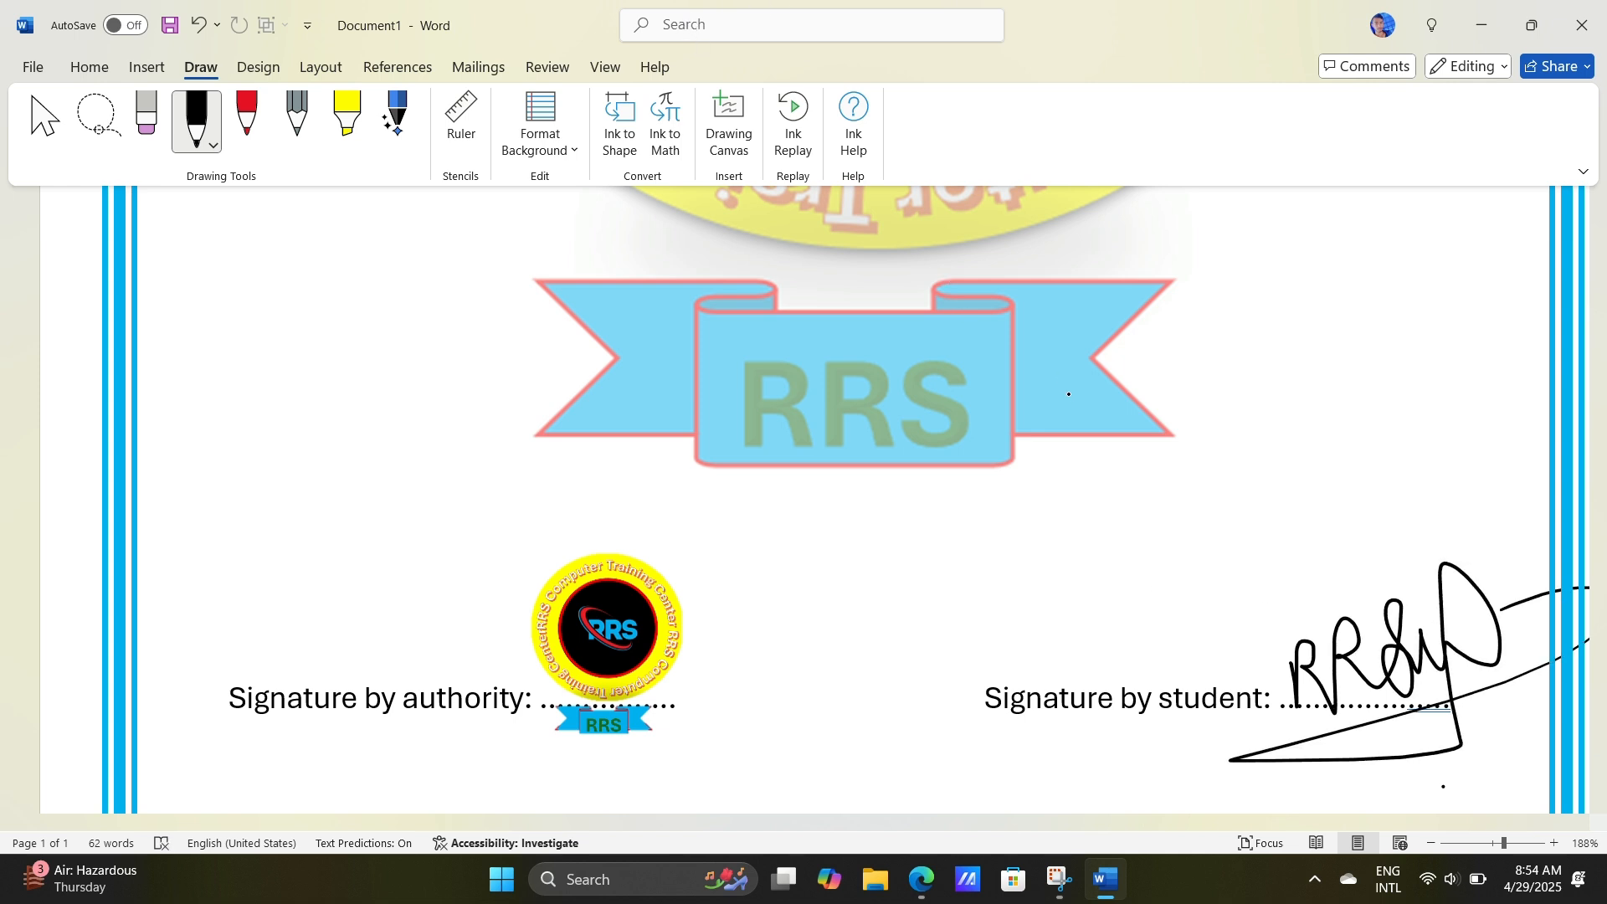
{"action": "scroll", "coordinate": [900, 569], "scroll_direction": "down", "scroll_amount": 10}
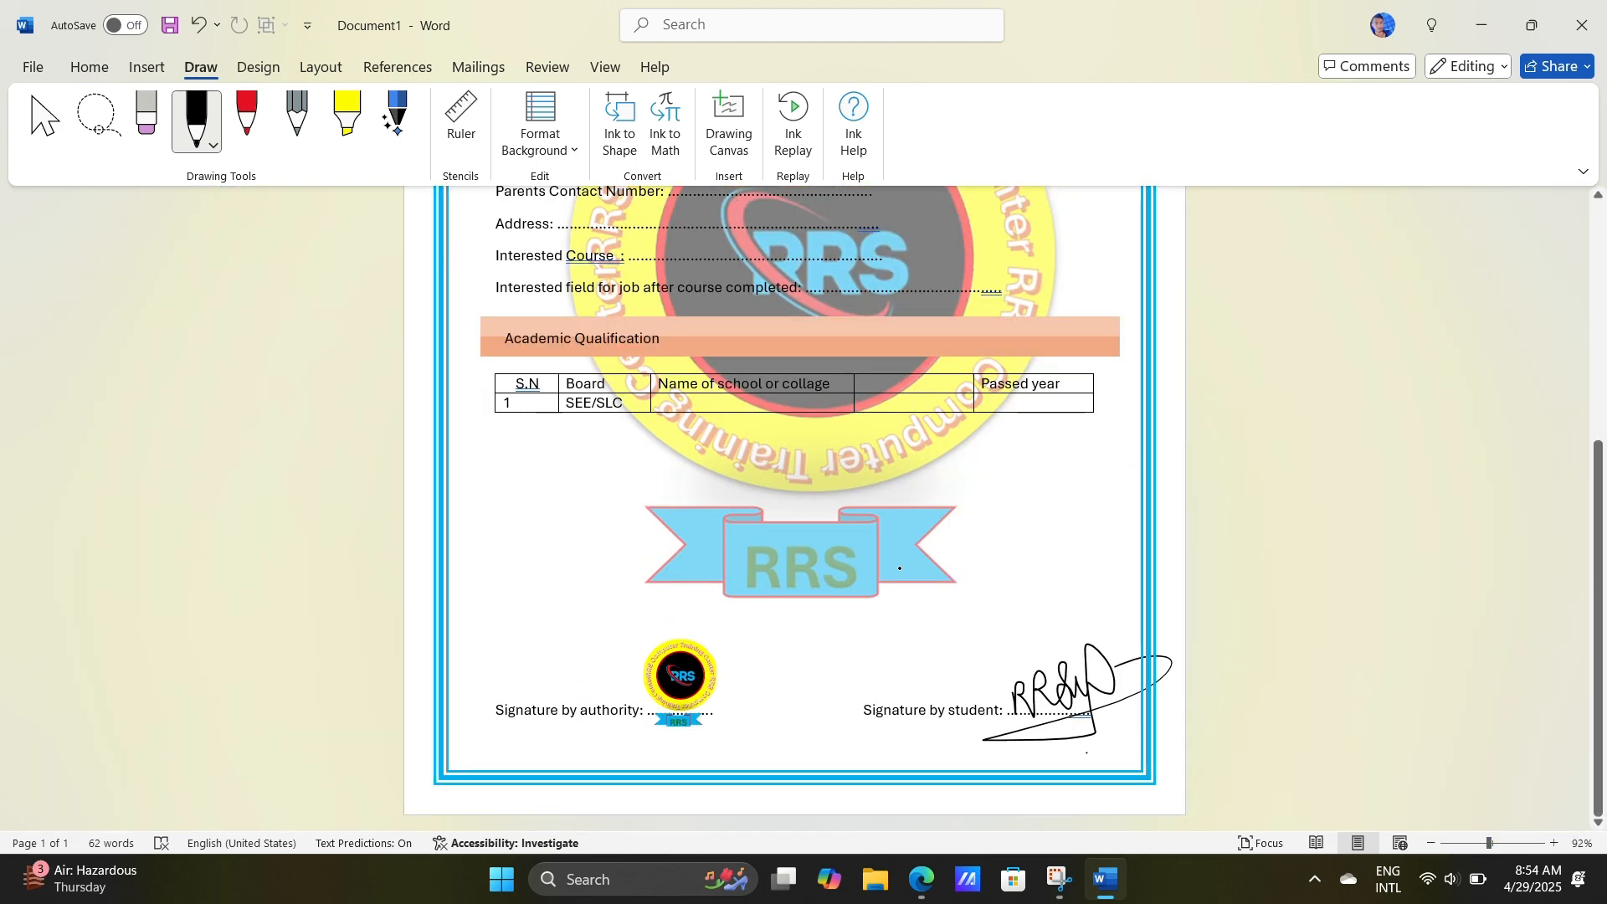
{"action": "scroll", "coordinate": [1210, 771], "scroll_direction": "down", "scroll_amount": 4}
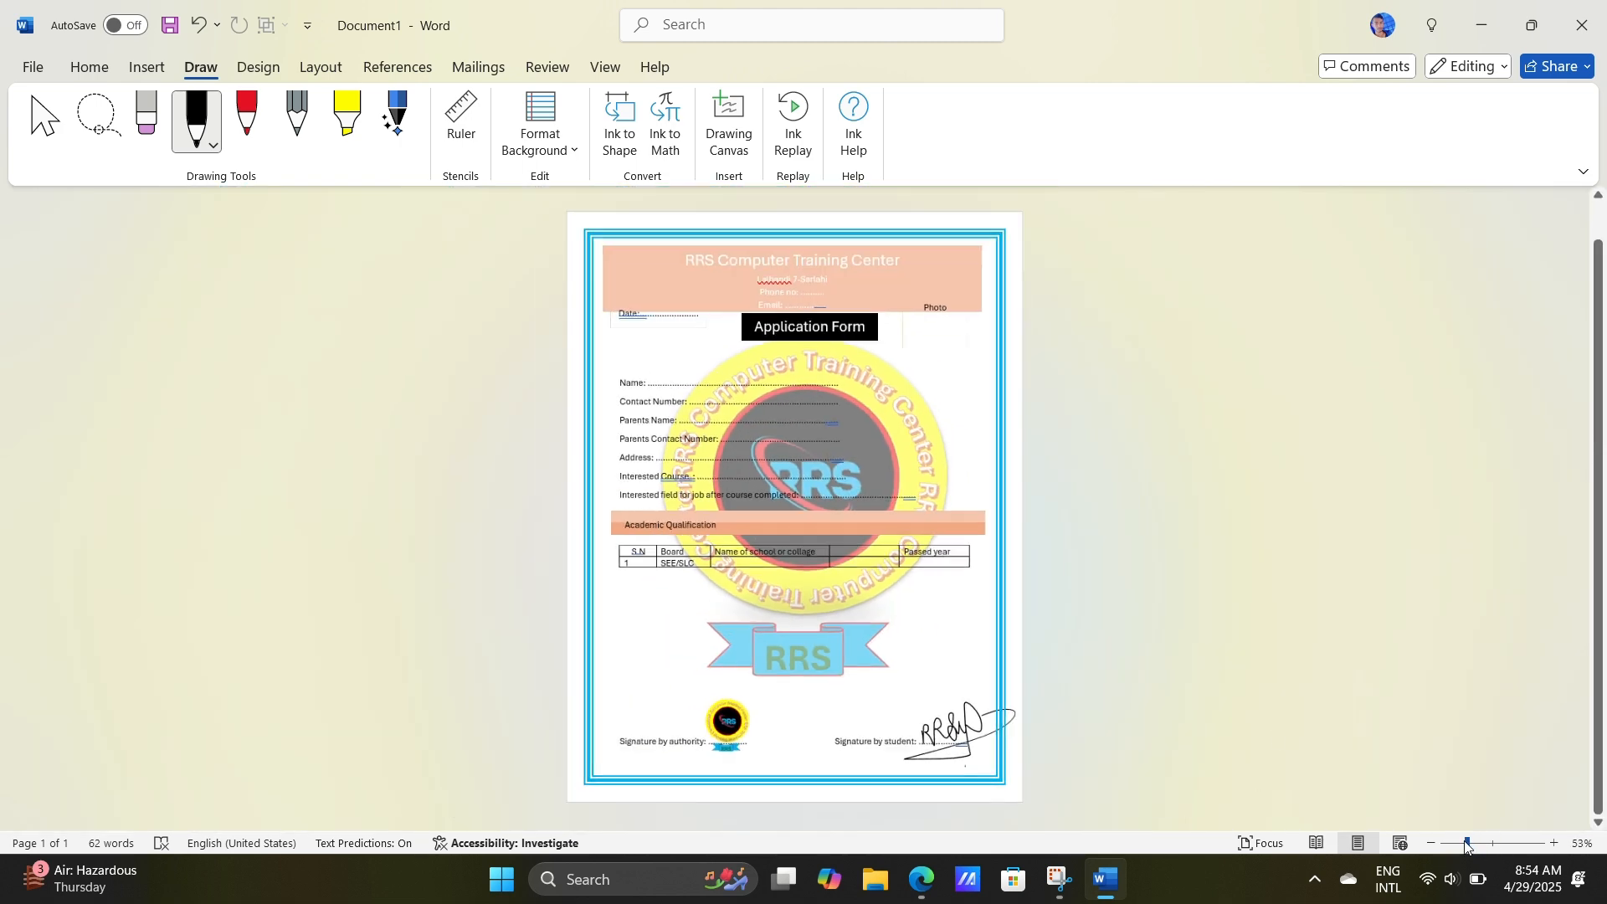